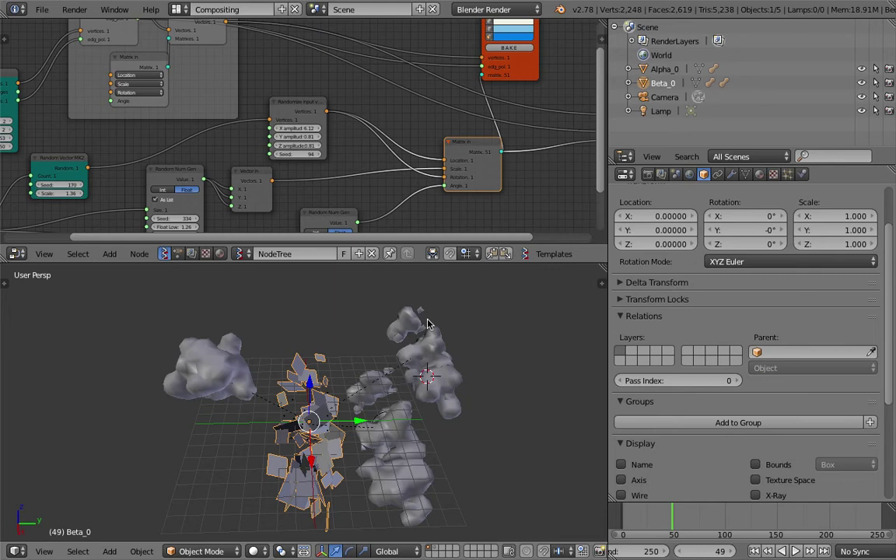
Select the metaball object parented to Alpha_0 and examine the metaball clusters around the scene from several angles
middle_drag(427, 324, 323, 415)
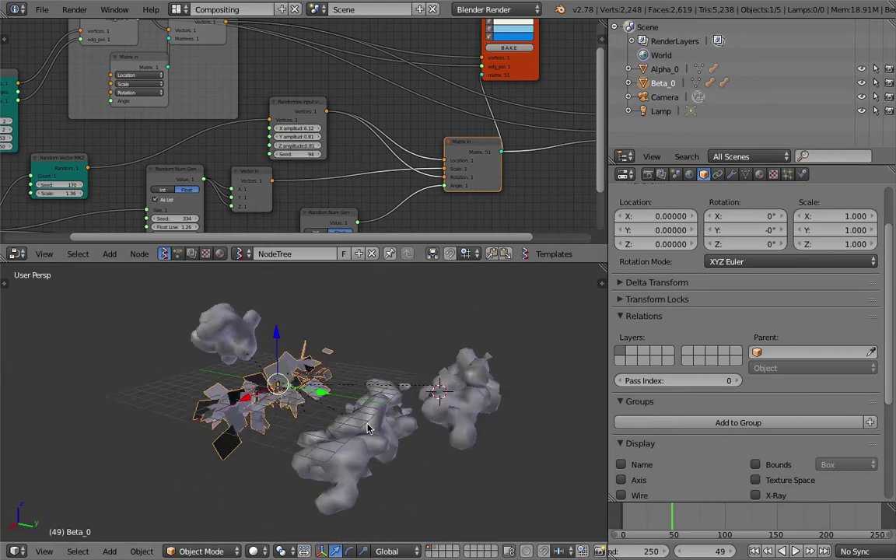
right_click(357, 417)
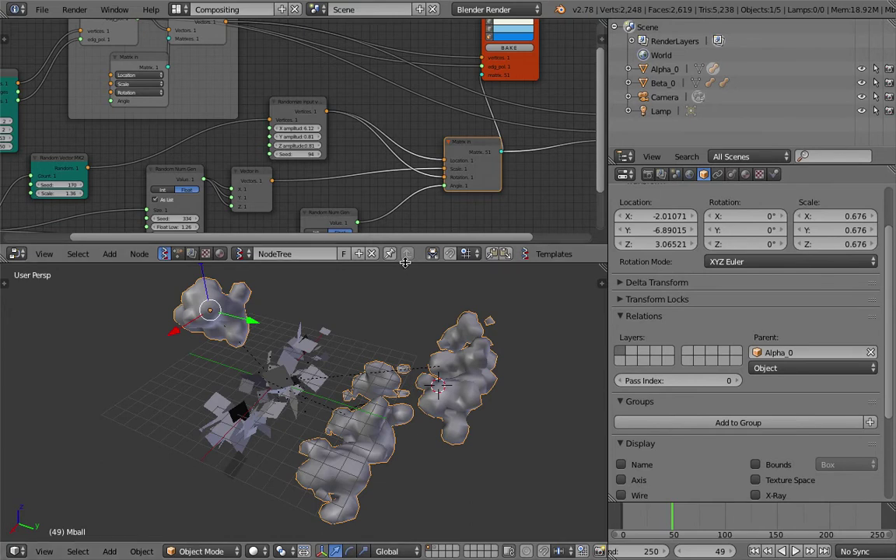
drag(404, 265, 406, 227)
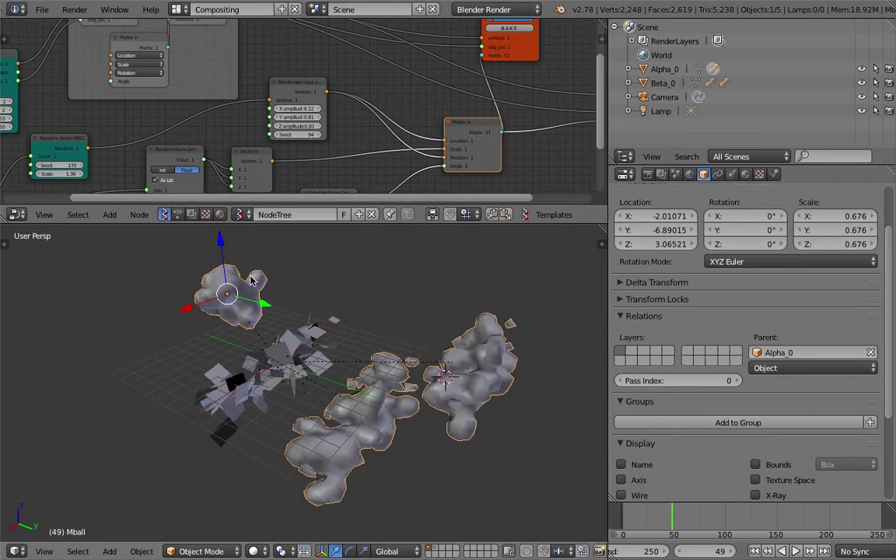
middle_drag(282, 319, 288, 320)
middle_drag(379, 378, 367, 379)
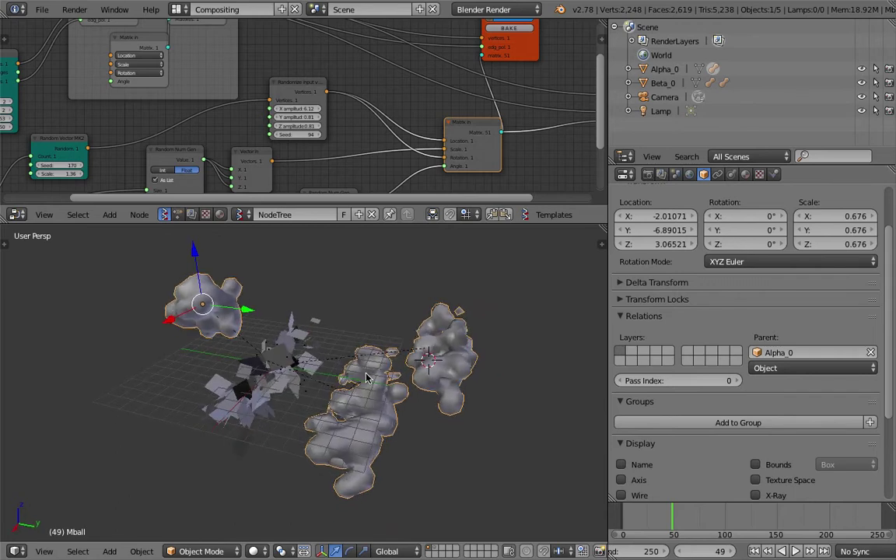
middle_drag(372, 406, 318, 366)
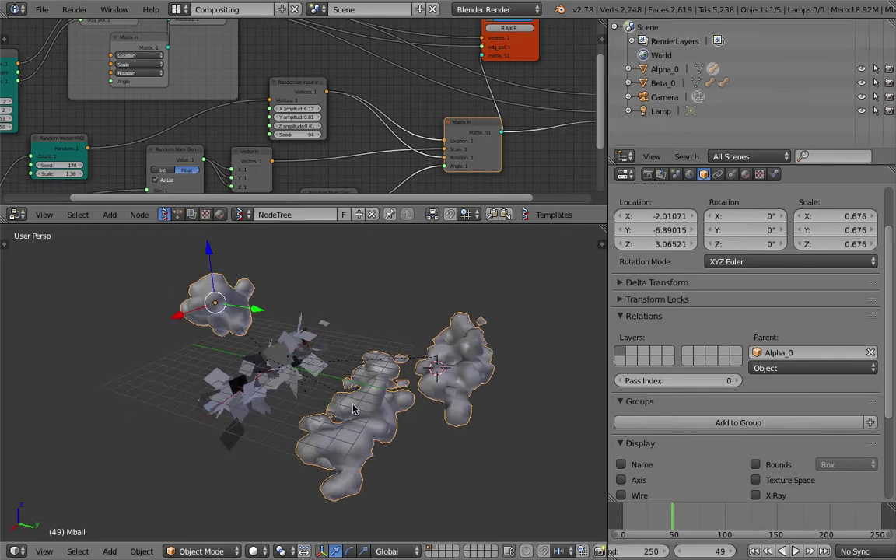
middle_drag(271, 279, 436, 278)
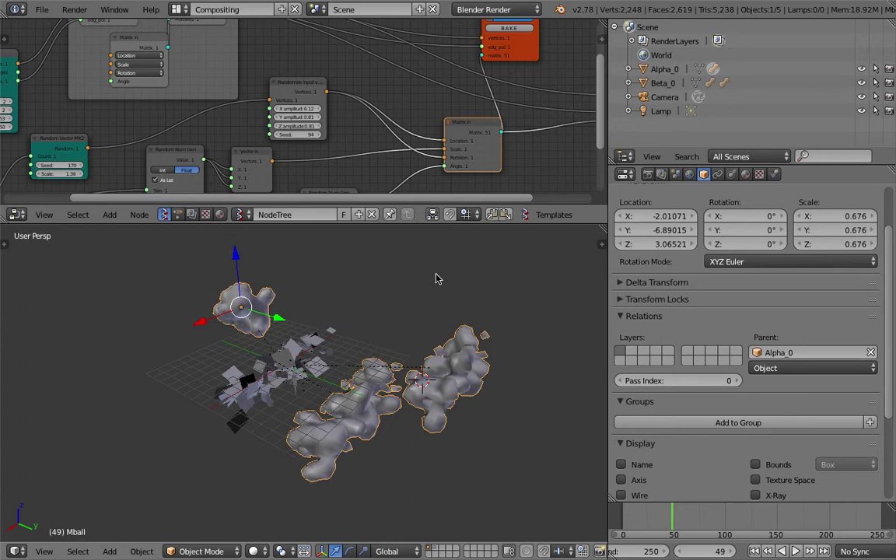
middle_drag(435, 279, 389, 343)
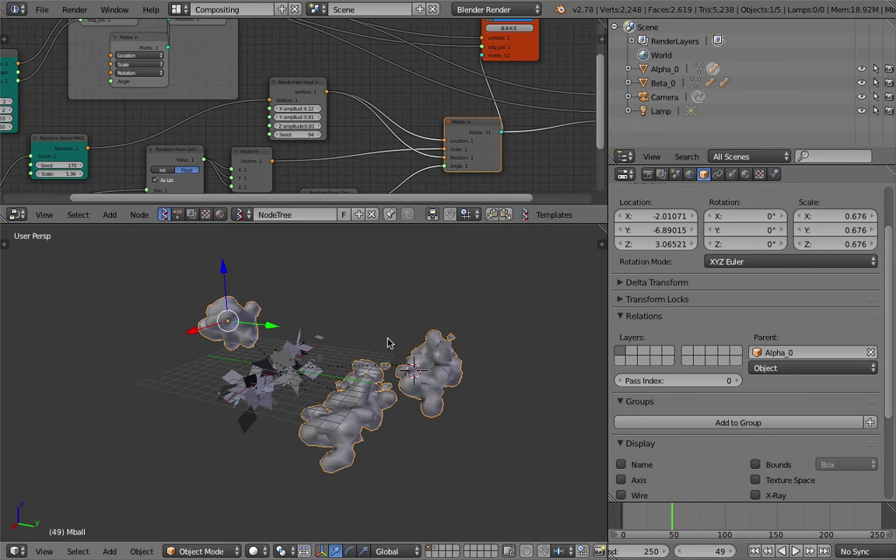
Set the render engine to Cycles Render and switch the node editor to shader nodes
click(488, 9)
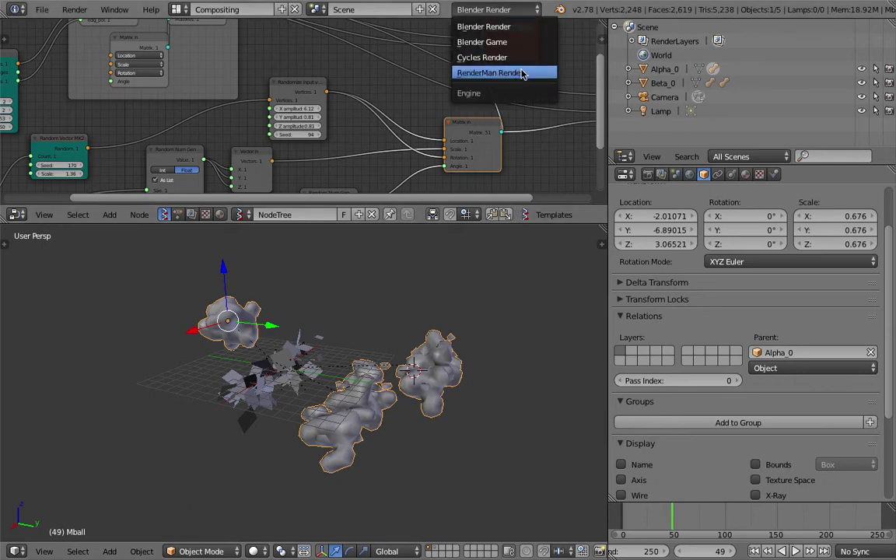
click(515, 57)
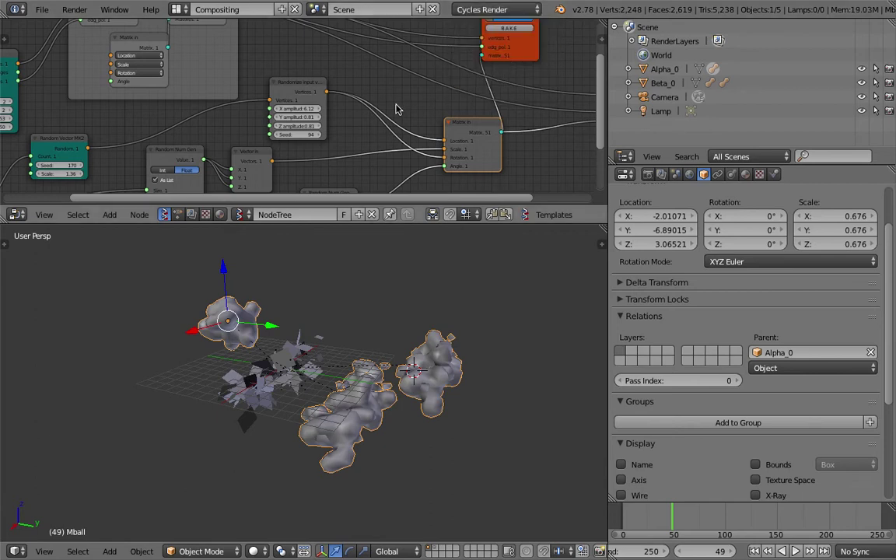
click(220, 214)
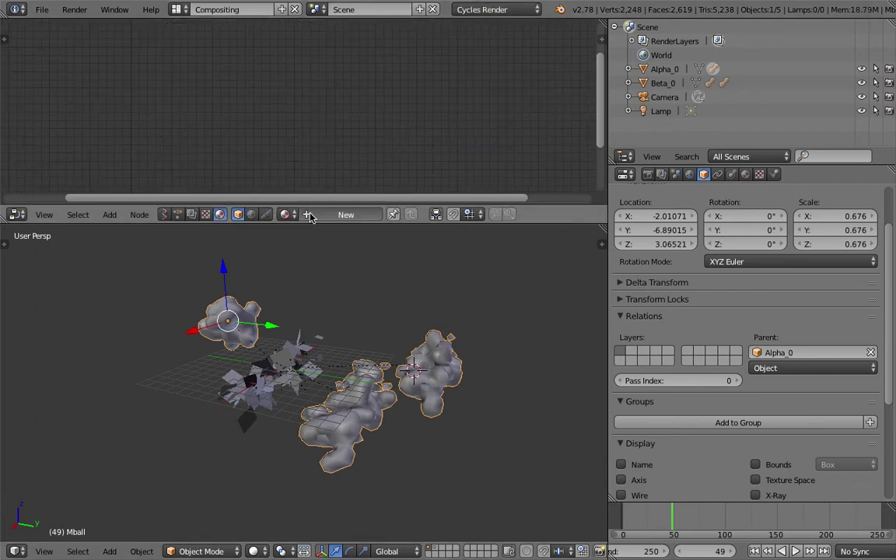
Create a new node-based material for the selected metaball and add a Point Density node to it
key(space)
text(point)
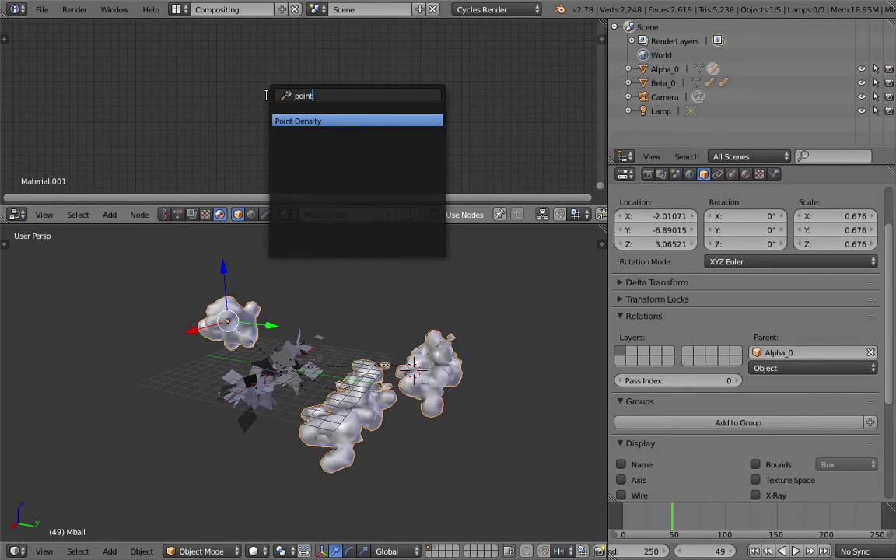
key(Return)
click(224, 70)
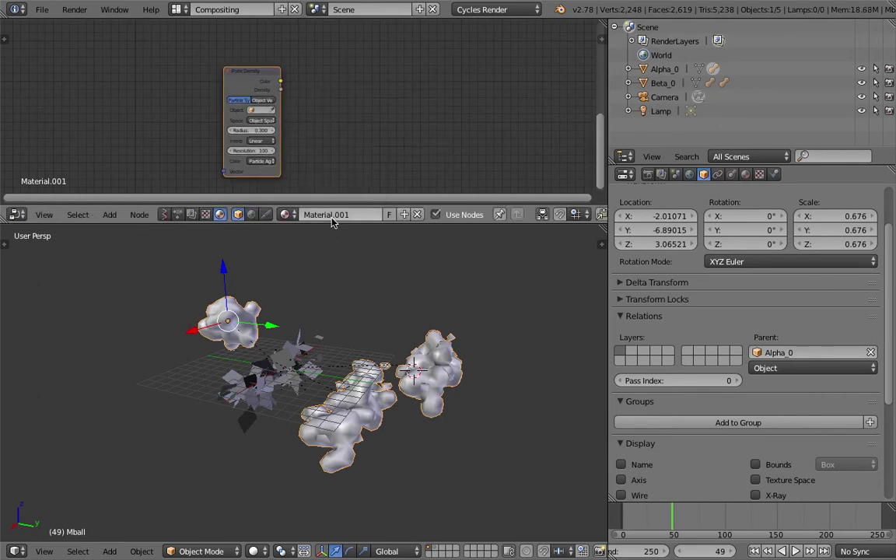
drag(333, 223, 331, 298)
scroll(284, 205, up, 2)
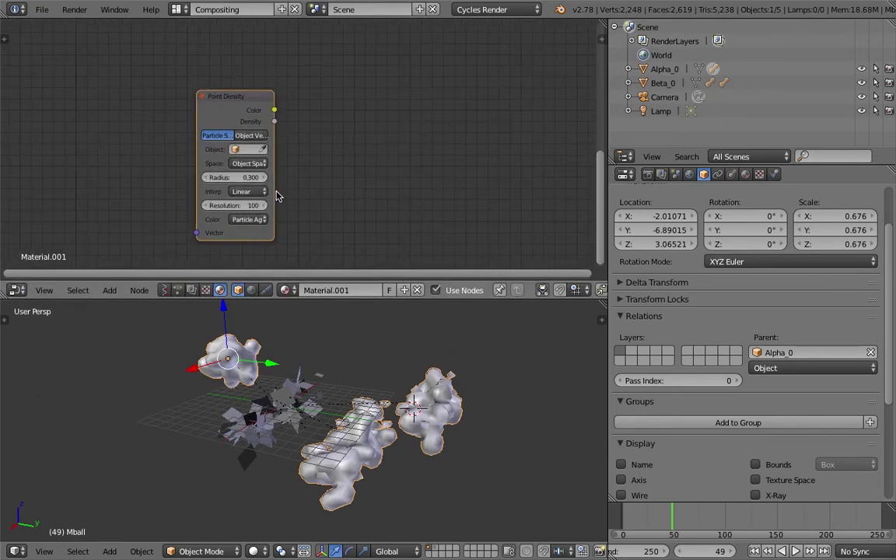
key(ctrl+s)
scroll(357, 185, up, 1)
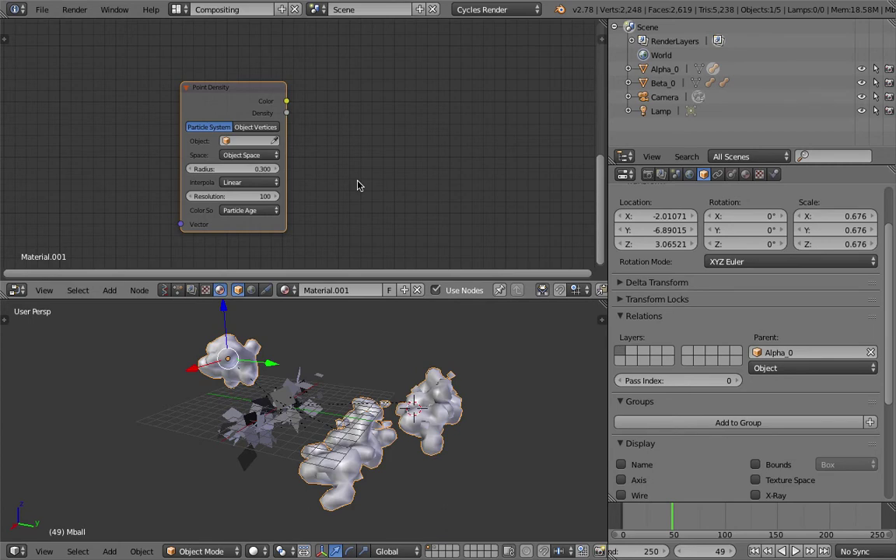
scroll(340, 180, up, 2)
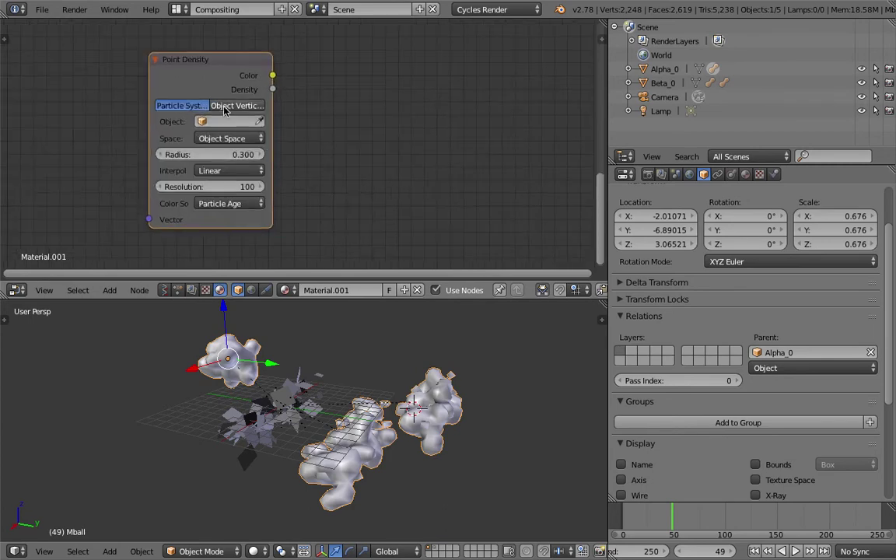
scroll(269, 102, up, 1)
middle_drag(304, 122, 354, 111)
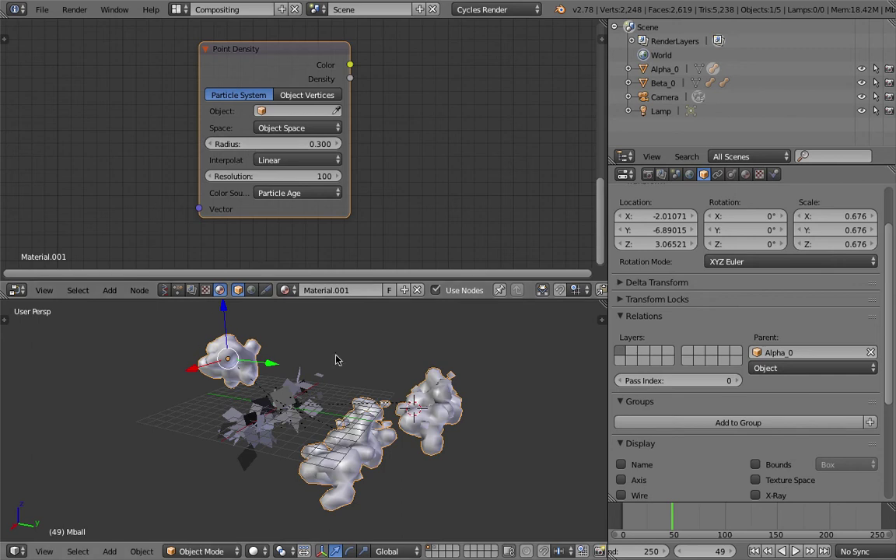
Delete the Mball.001 metaball object parented to Beta_0
middle_drag(420, 414, 378, 426)
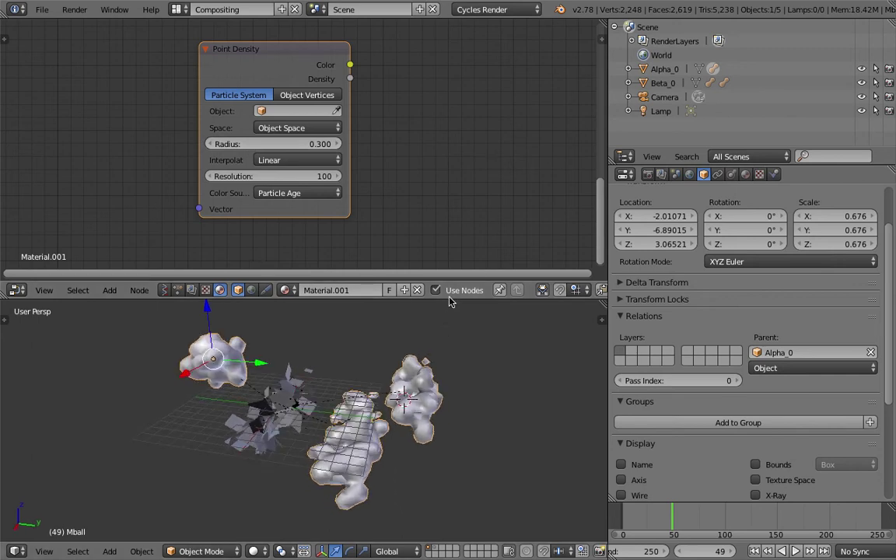
drag(451, 298, 451, 268)
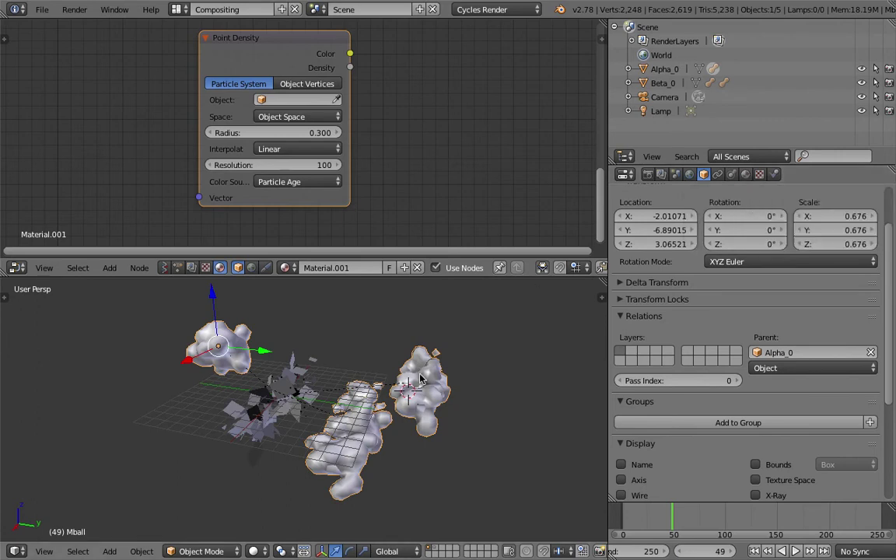
click(629, 82)
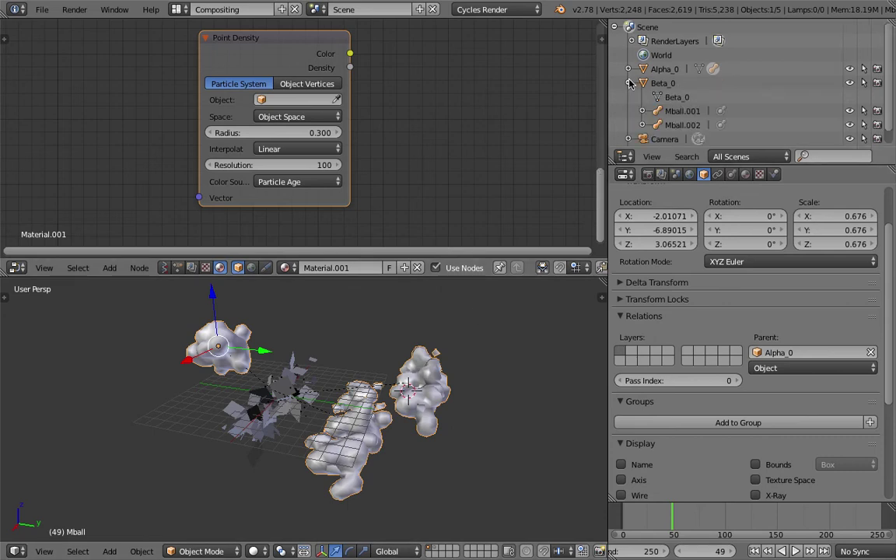
click(676, 111)
click(676, 124)
click(676, 113)
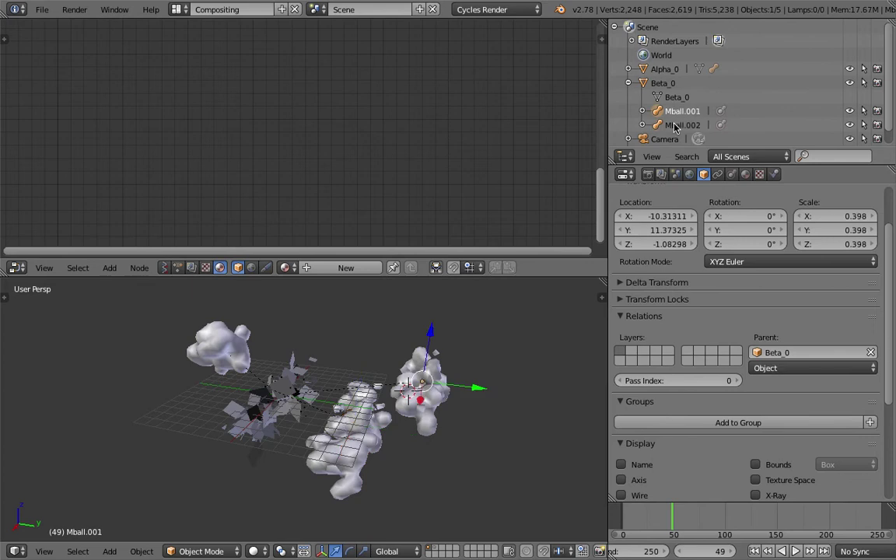
click(676, 126)
click(675, 113)
right_click(680, 118)
click(666, 157)
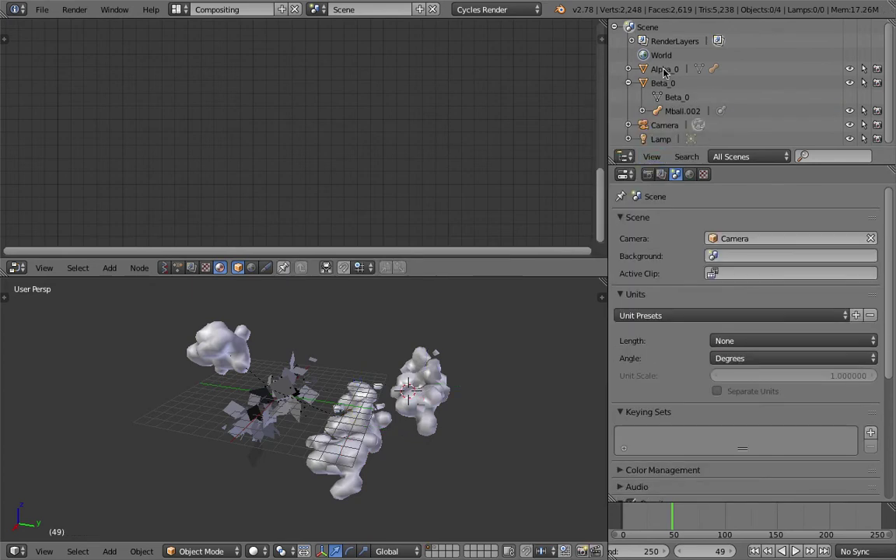
Select the metaball parented to Alpha_0 and move the animation to frame 77
right_click(353, 361)
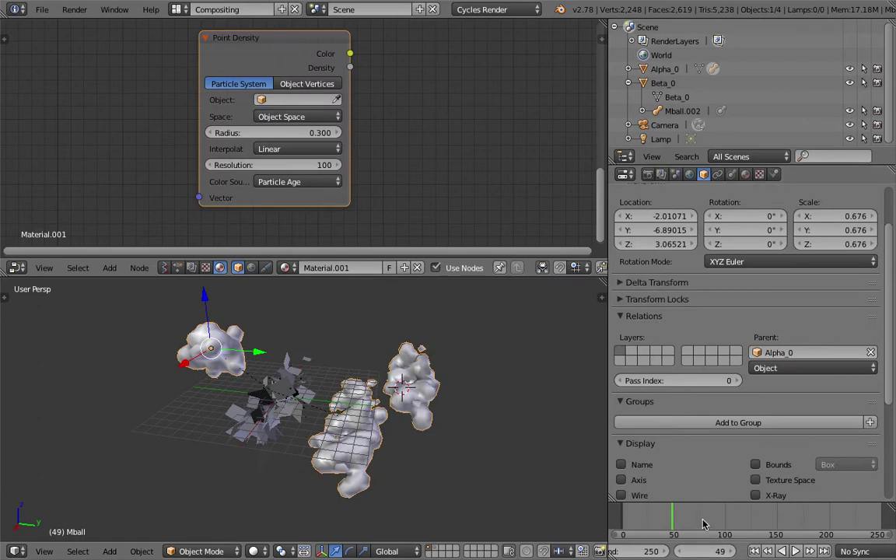
click(702, 522)
key(ctrl+s)
Examine the elongated metaball cluster up close at the current frame
middle_drag(452, 440, 368, 404)
click(380, 417)
scroll(328, 451, up, 4)
right_click(347, 432)
right_click(349, 402)
key(ctrl+s)
click(368, 403)
scroll(239, 261, down, 1)
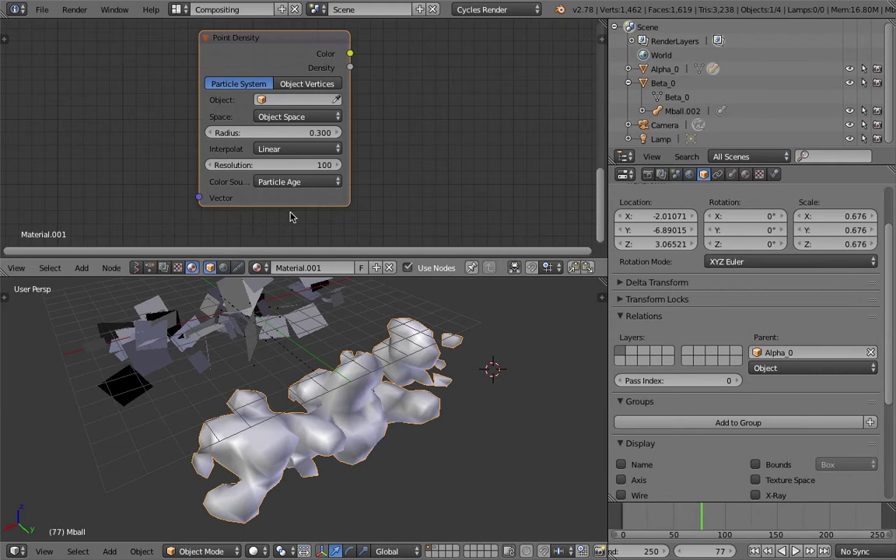
scroll(342, 204, down, 2)
middle_drag(410, 340, 469, 317)
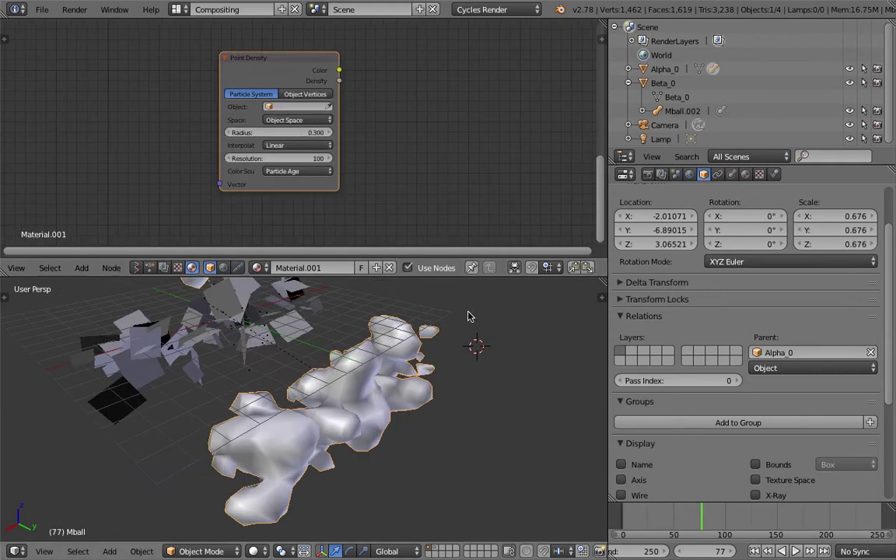
Set the metaball material's Diffuse BSDF color to light green, RGB 0.658, 0.800, 0.435
click(745, 174)
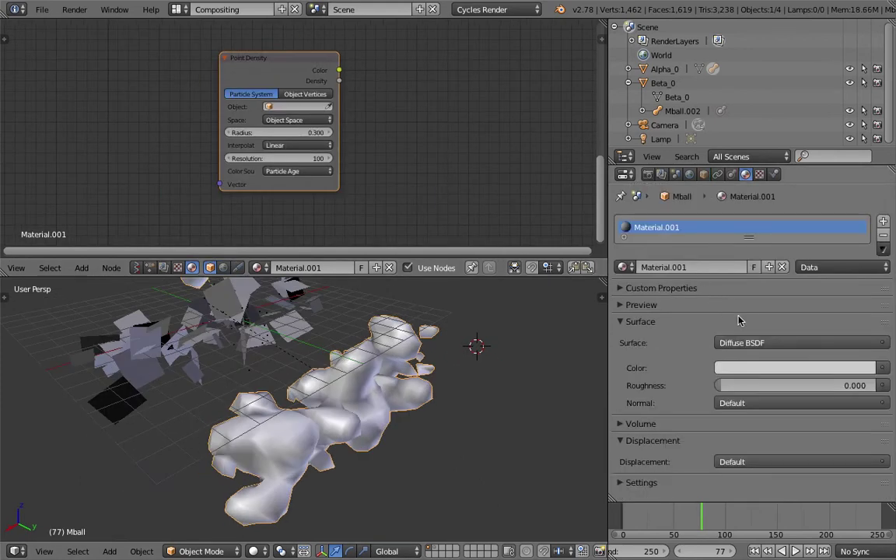
click(768, 367)
click(778, 221)
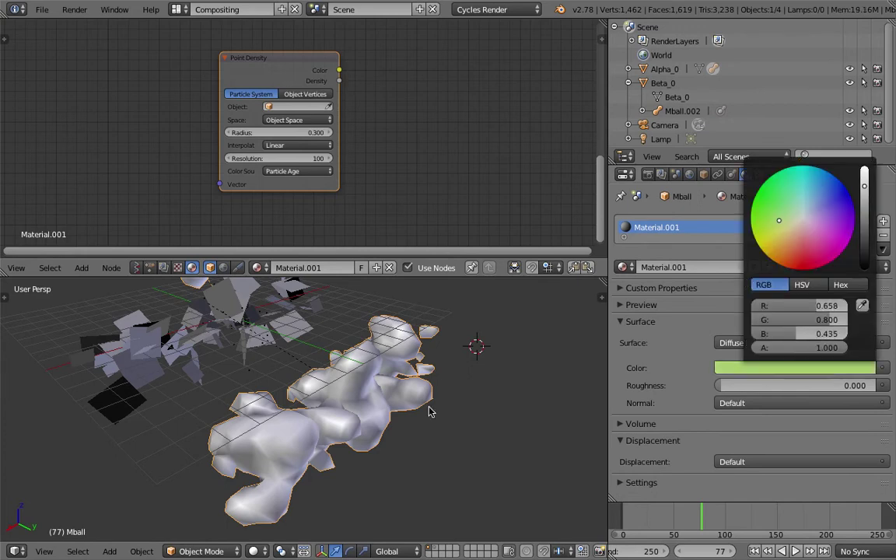
Preview the metaball in Material viewport shading, followed by Rendered shading
click(254, 551)
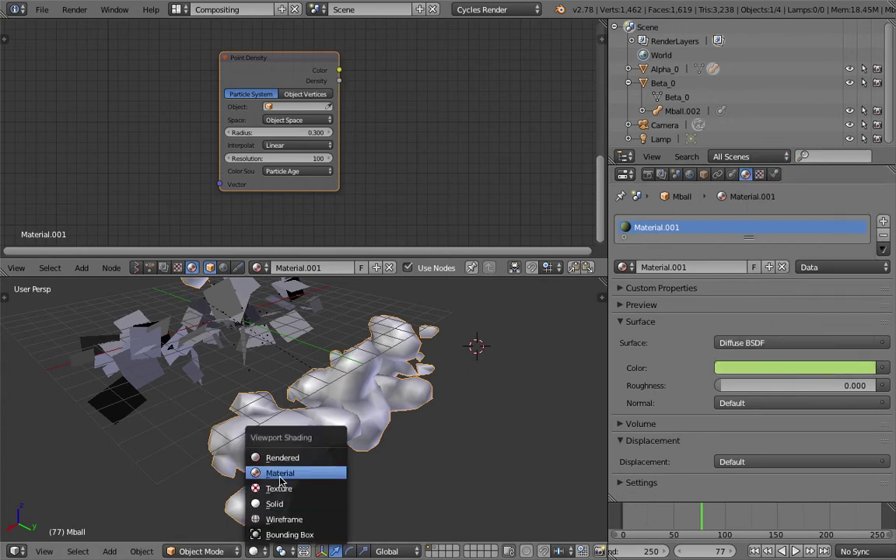
click(280, 478)
click(253, 550)
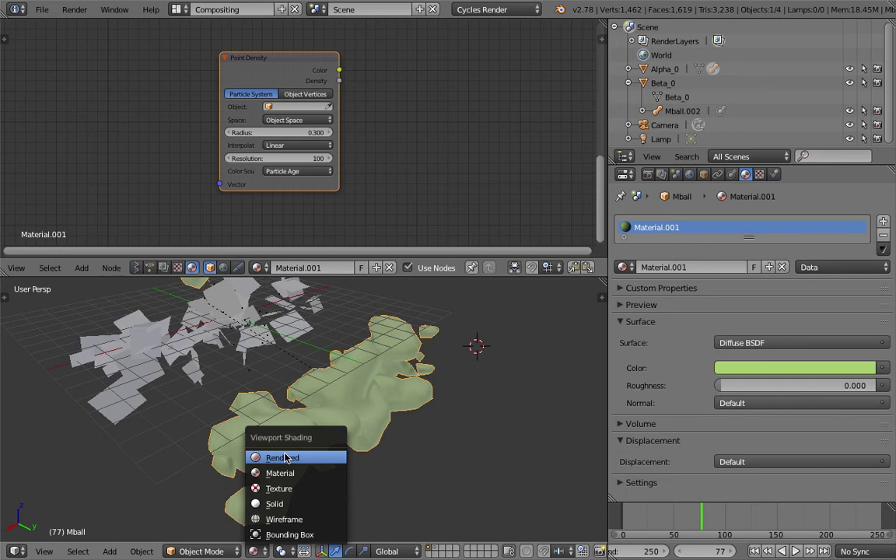
click(284, 457)
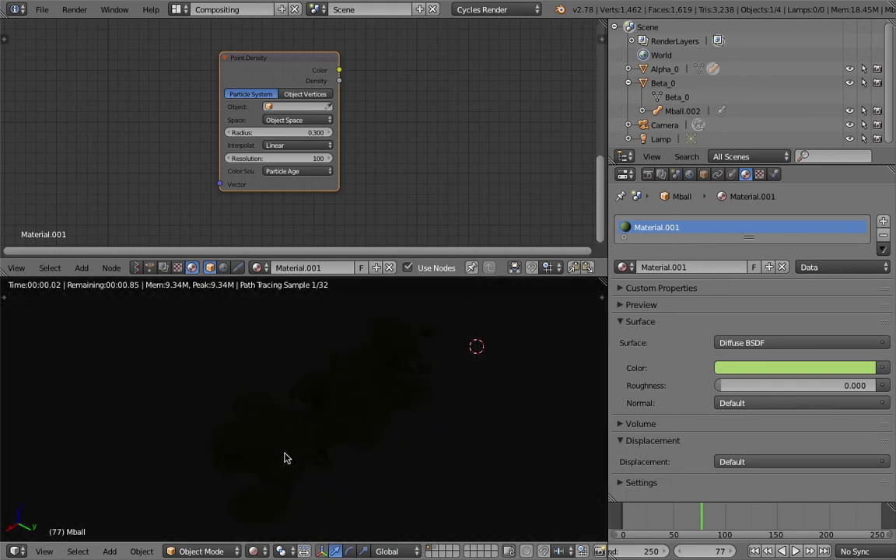
Give the world a Background surface and enable Ambient Occlusion to light the rendered preview
click(689, 174)
click(735, 297)
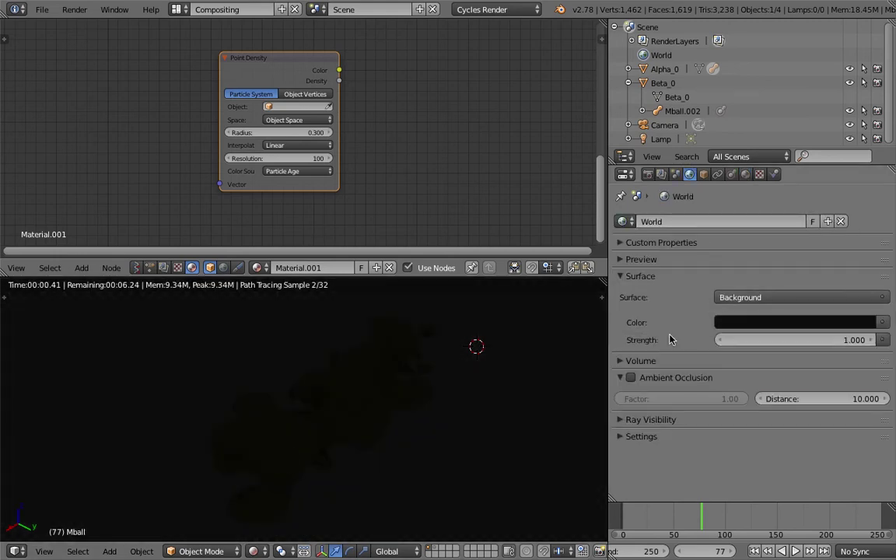
click(630, 377)
middle_drag(482, 389, 469, 388)
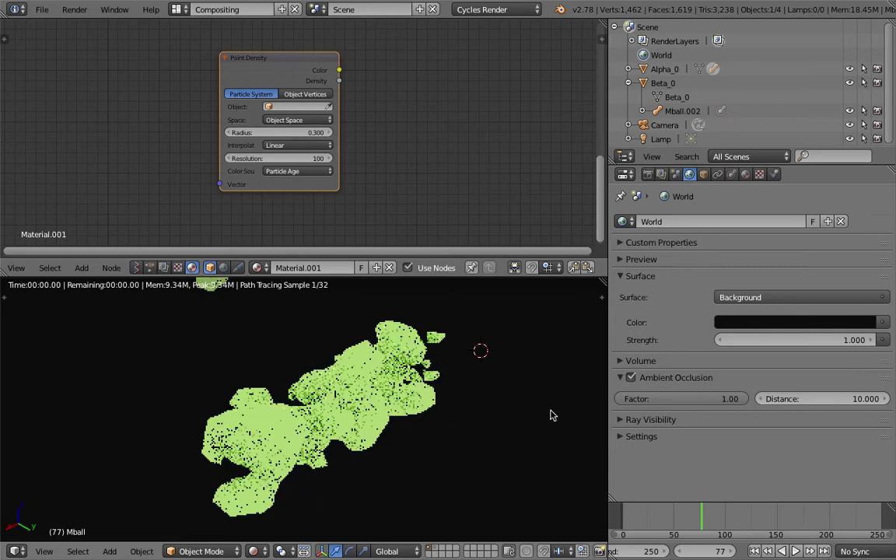
Return the viewport to Solid shading and examine the metaball cluster and its Point Density node
click(253, 551)
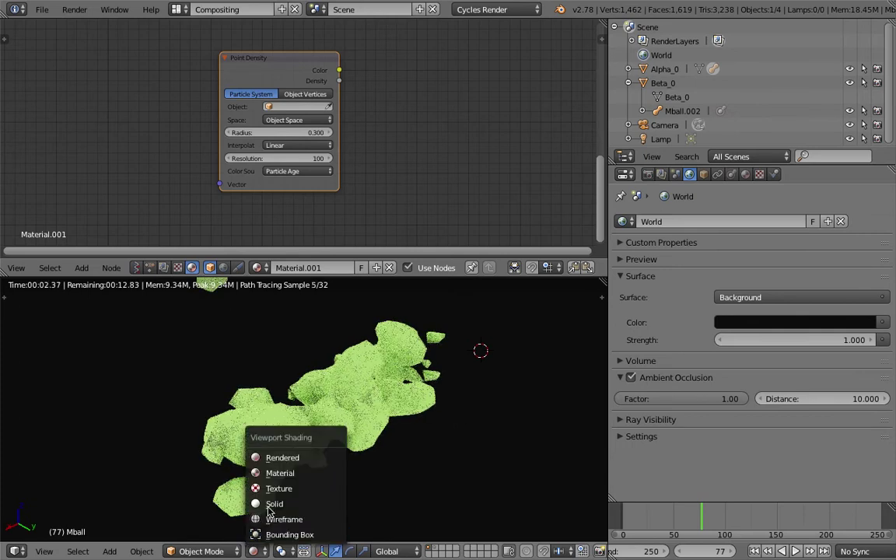
click(272, 501)
middle_drag(311, 421, 194, 298)
right_click(339, 420)
right_click(357, 410)
key(ctrl+s)
click(355, 411)
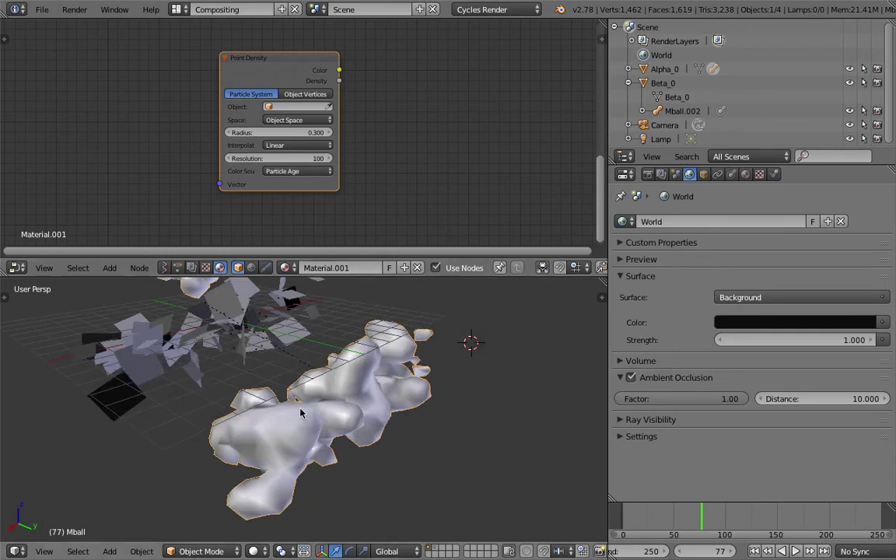
middle_drag(291, 414, 282, 405)
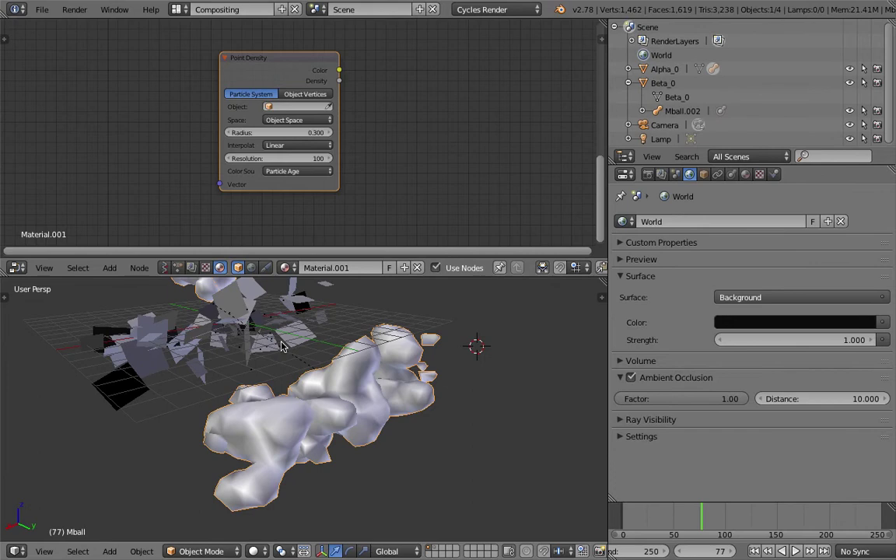
scroll(195, 144, up, 2)
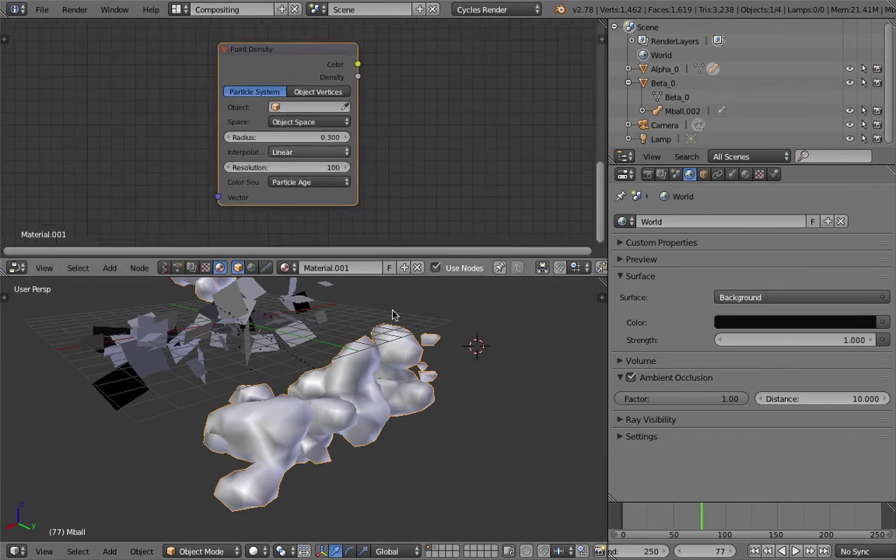
Enlarge the 3D viewport by shrinking the node editor and save over sv_metaballs_advanced_004.blend
click(310, 109)
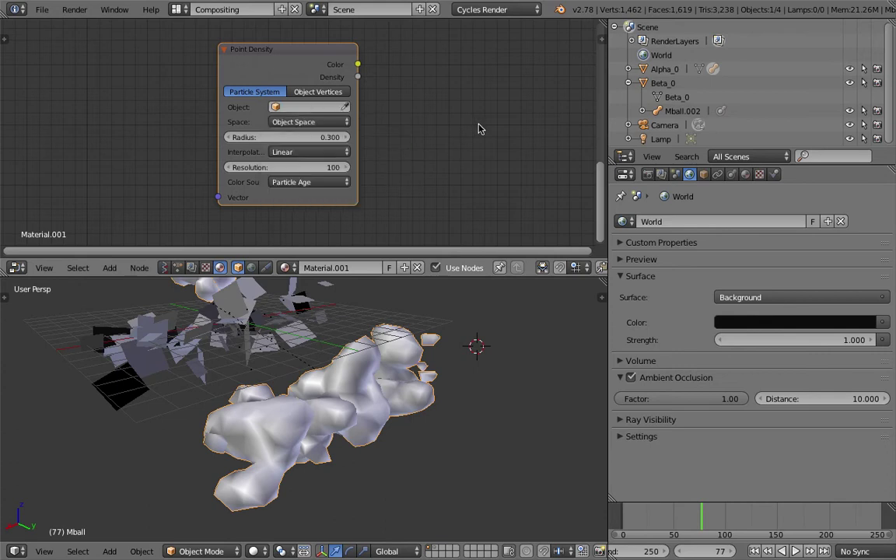
middle_drag(358, 343, 301, 402)
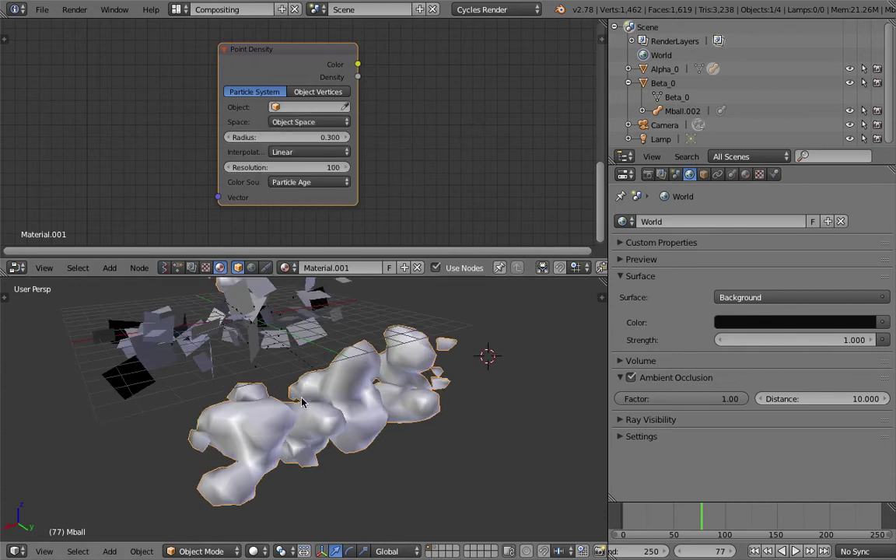
middle_drag(315, 339, 302, 417)
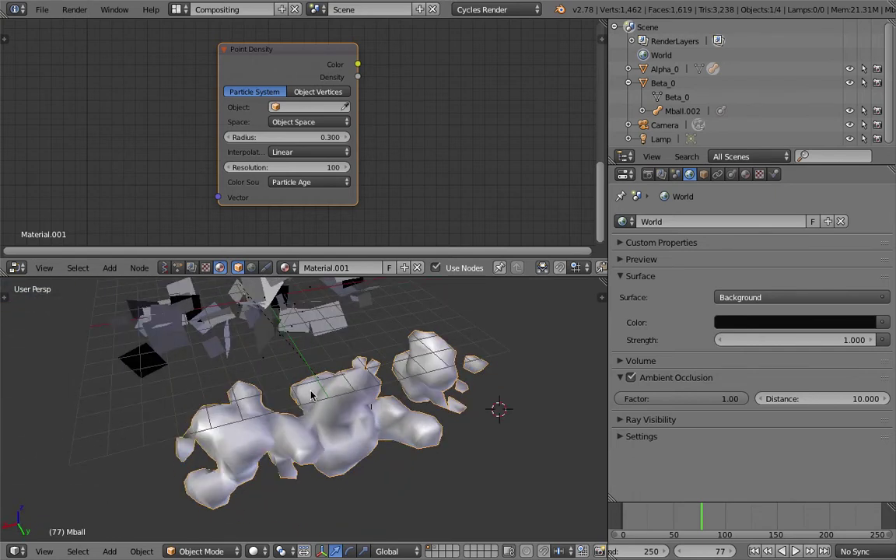
drag(372, 275, 372, 222)
scroll(264, 402, up, 4)
middle_drag(262, 405, 268, 343)
key(ctrl+s)
click(288, 367)
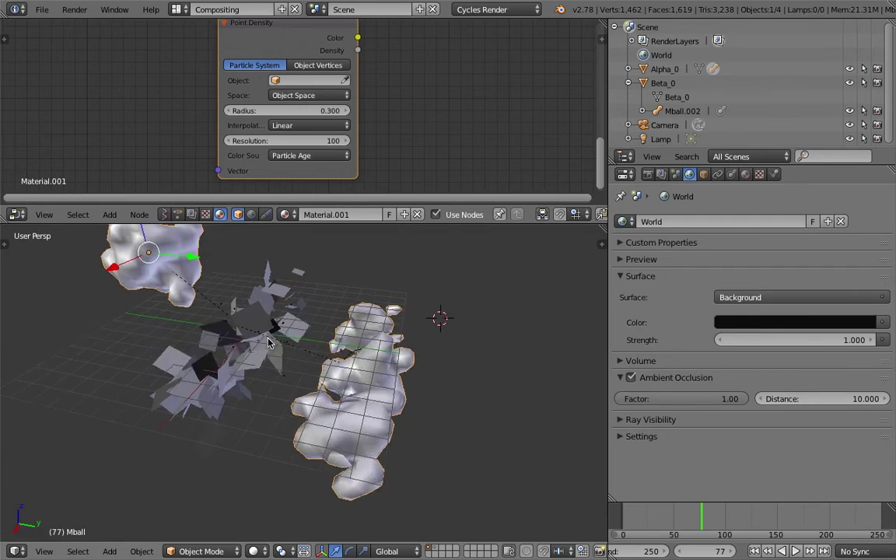
Switch the node editor to the Sverchok node tree and rename the tree sv_randomize_metaballs_color
click(163, 214)
click(286, 216)
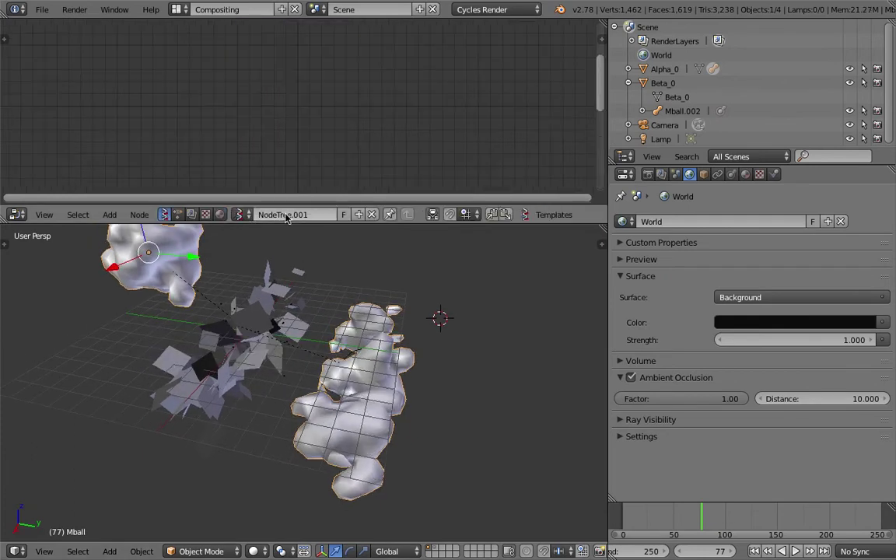
click(285, 215)
text(sv_random)
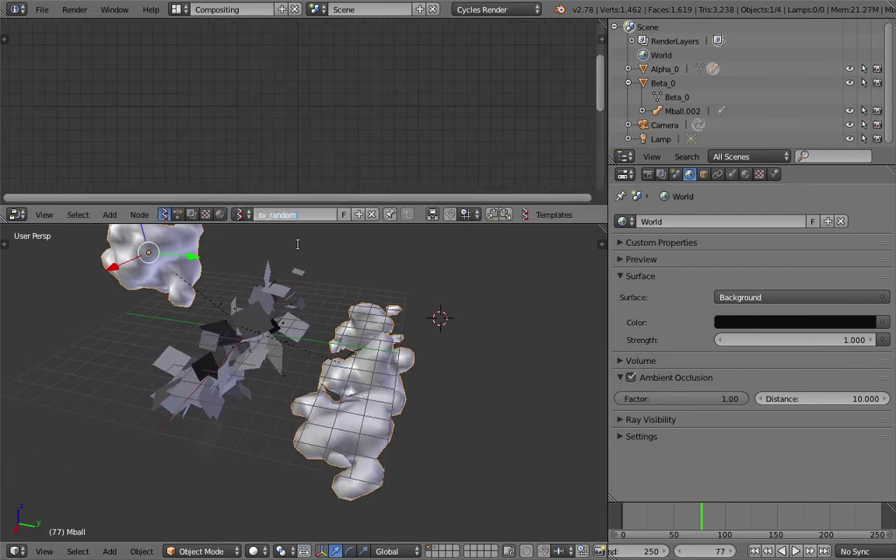
text(ize_metaballs)
key(Return)
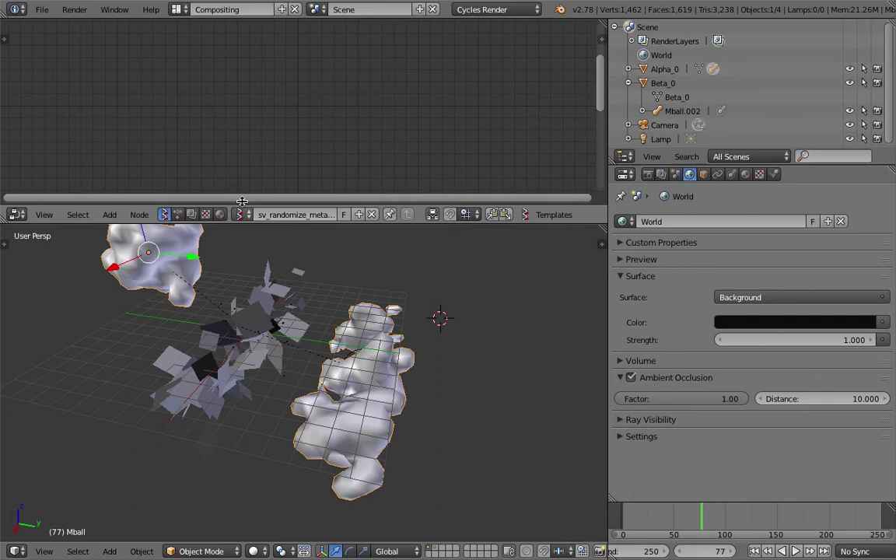
Add an Objects in mk2 node and load the selected Mball object into it
key(space)
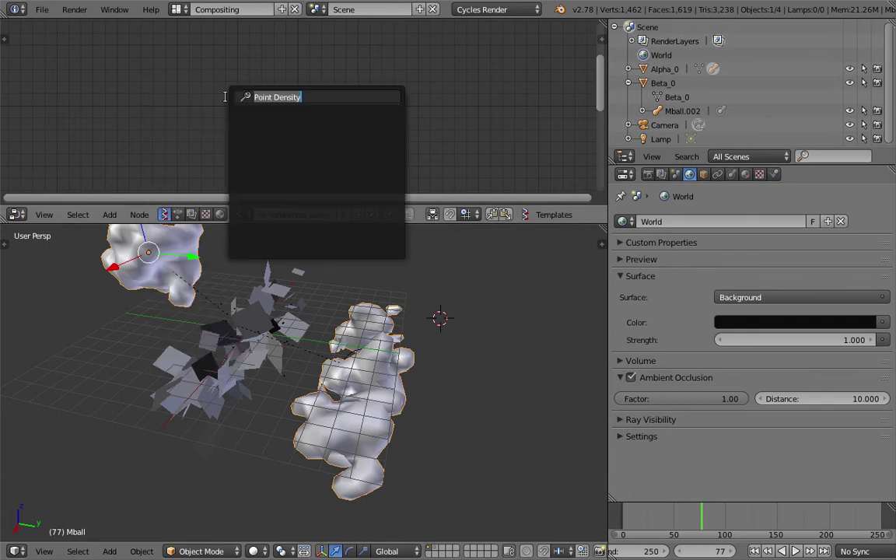
text(object)
key(Down)
key(Return)
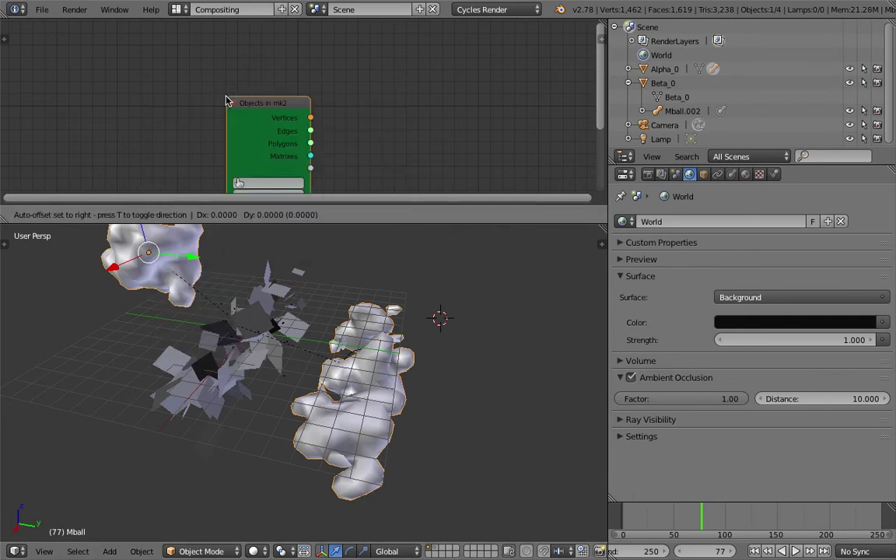
click(164, 49)
scroll(281, 166, down, 1)
middle_drag(284, 167, 251, 148)
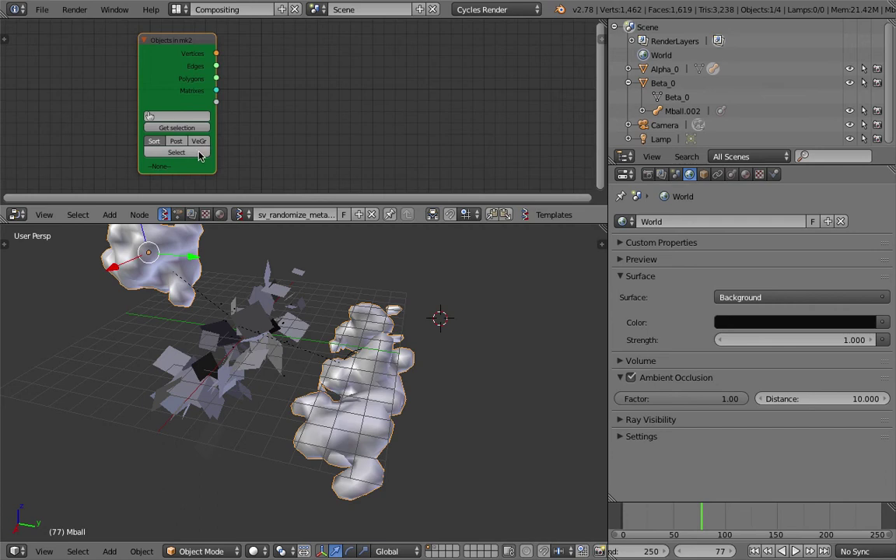
click(190, 127)
click(189, 128)
drag(186, 78, 117, 73)
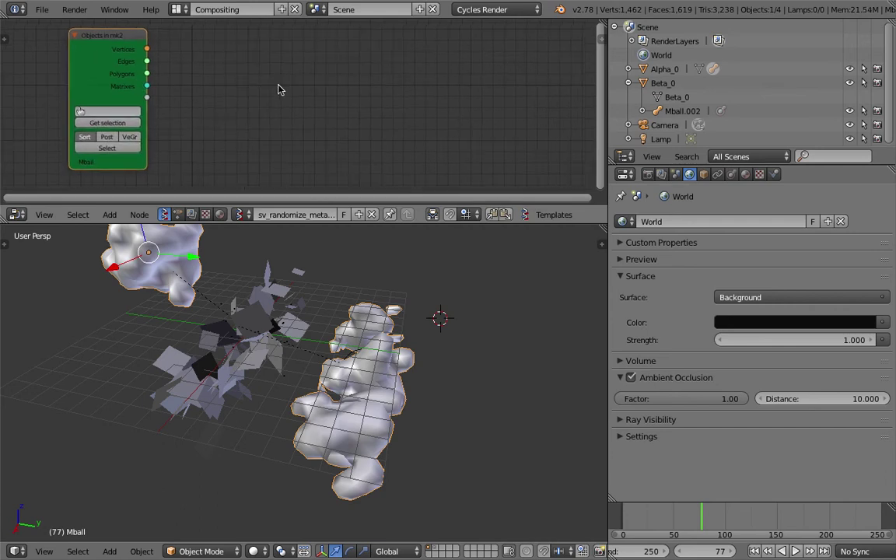
Add a Viewer Draw node and feed the Mball's Vertices and Polygons into its vertices and edg_pol inputs
key(space)
text(view)
key(Return)
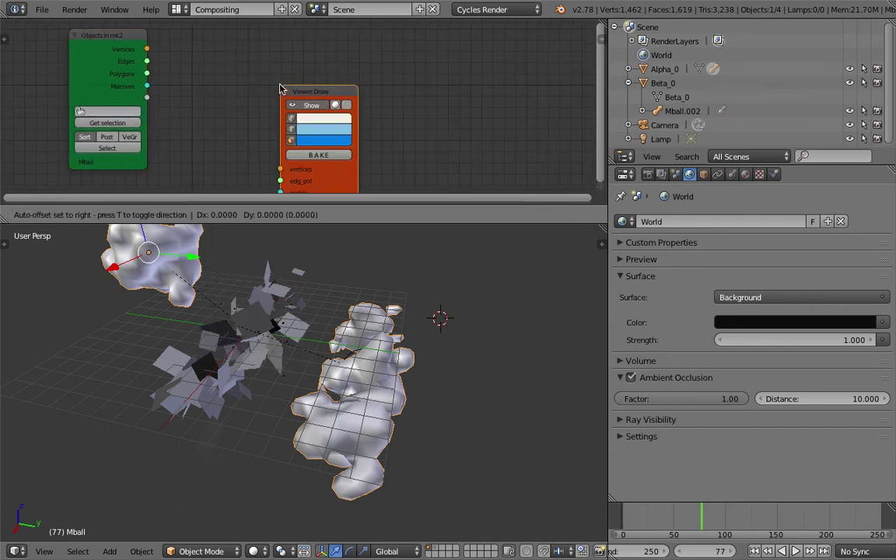
click(338, 40)
mouse_move(145, 50)
mouse_down()
mouse_move(354, 134)
mouse_move(372, 124)
mouse_up()
mouse_move(146, 73)
mouse_down()
mouse_move(373, 127)
mouse_move(371, 136)
mouse_up()
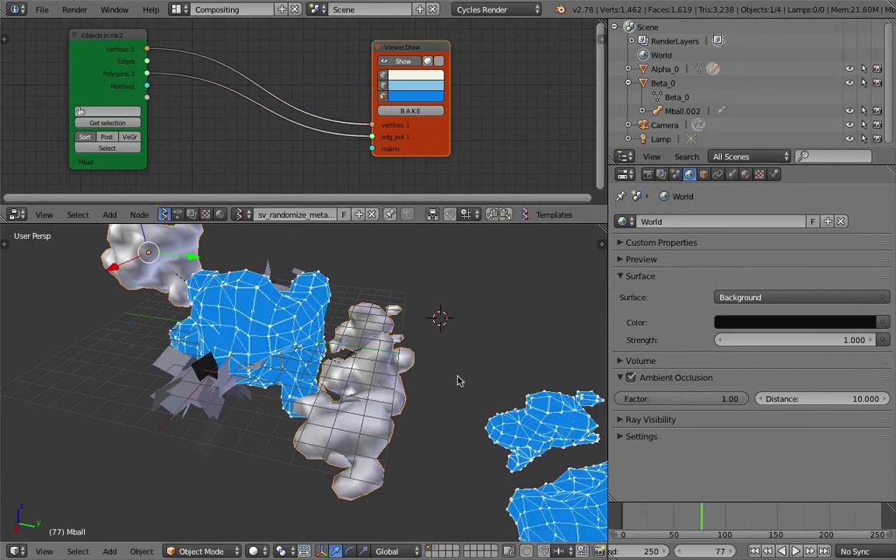
scroll(456, 381, down, 5)
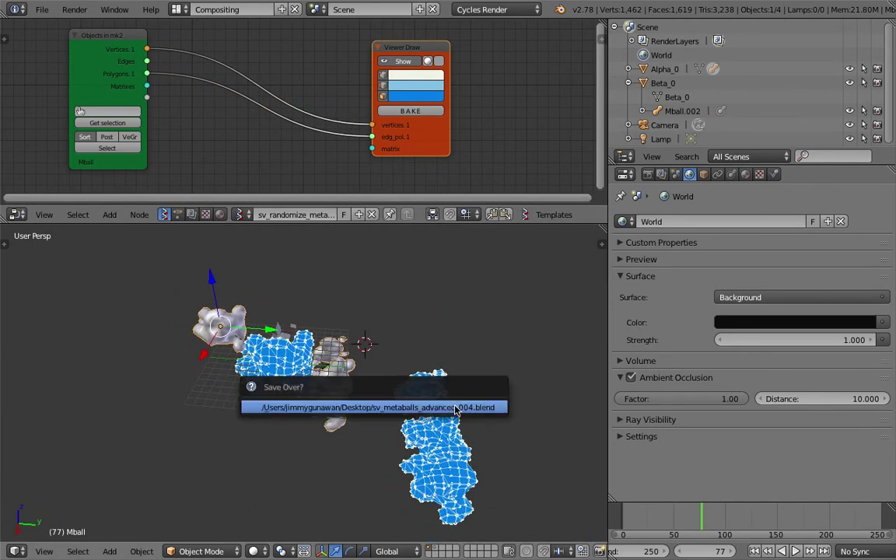
scroll(460, 407, up, 3)
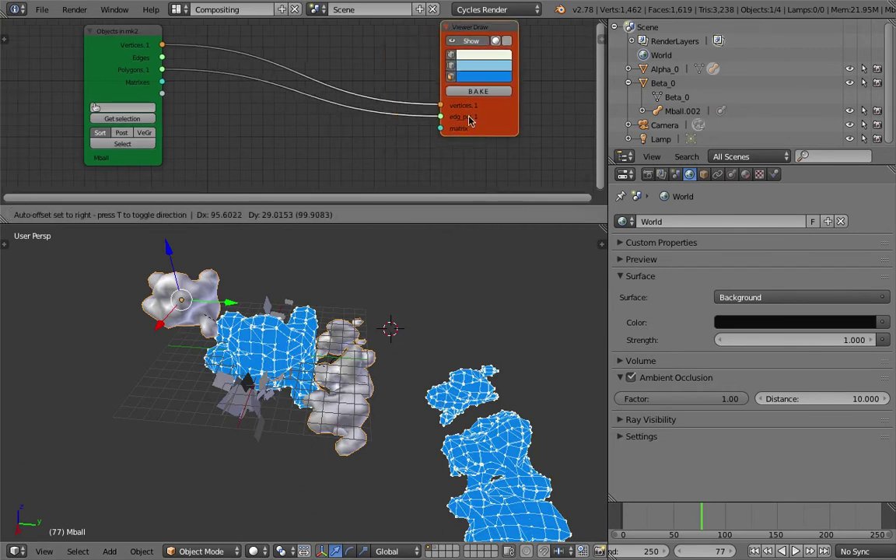
Insert a Matrix Apply node before Viewer Draw's vertices input, fed by the Mball's Vertices and Matrixes
key(shift+a)
click(304, 126)
text(matrix)
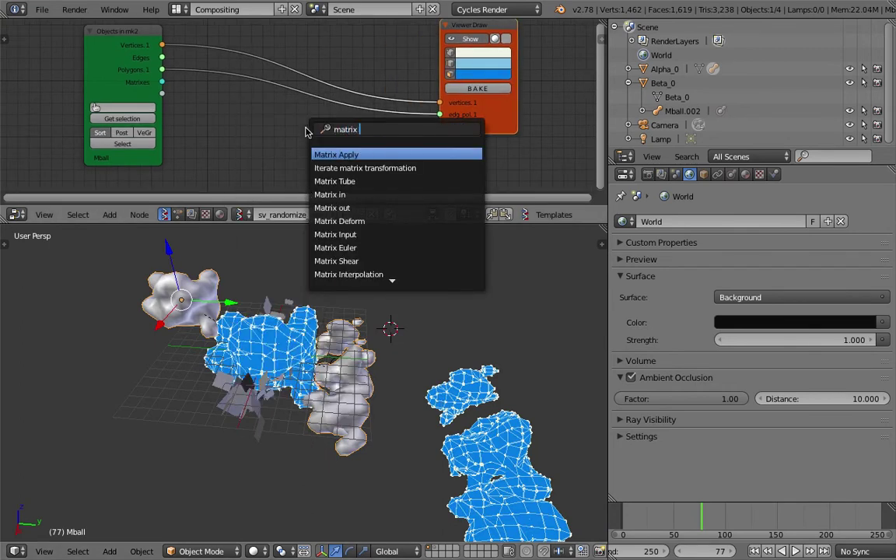
key(Return)
click(256, 119)
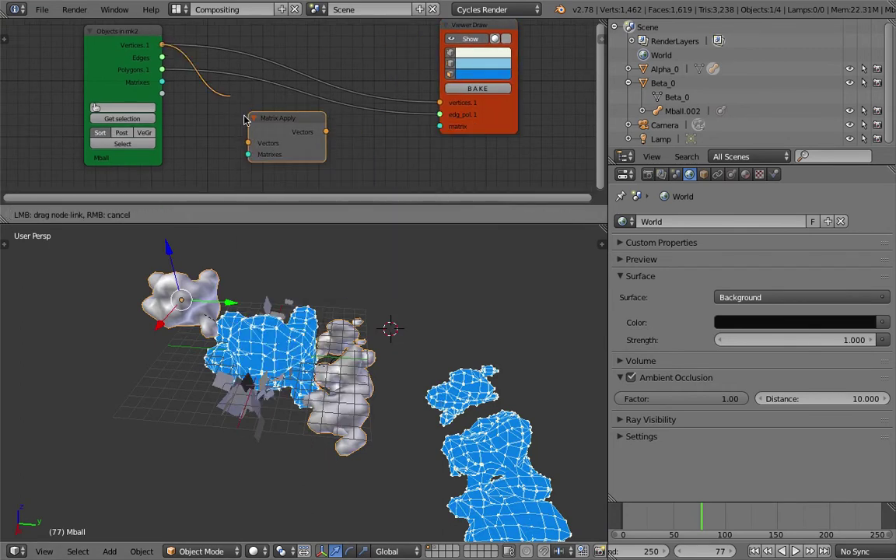
drag(244, 119, 246, 154)
drag(199, 115, 162, 82)
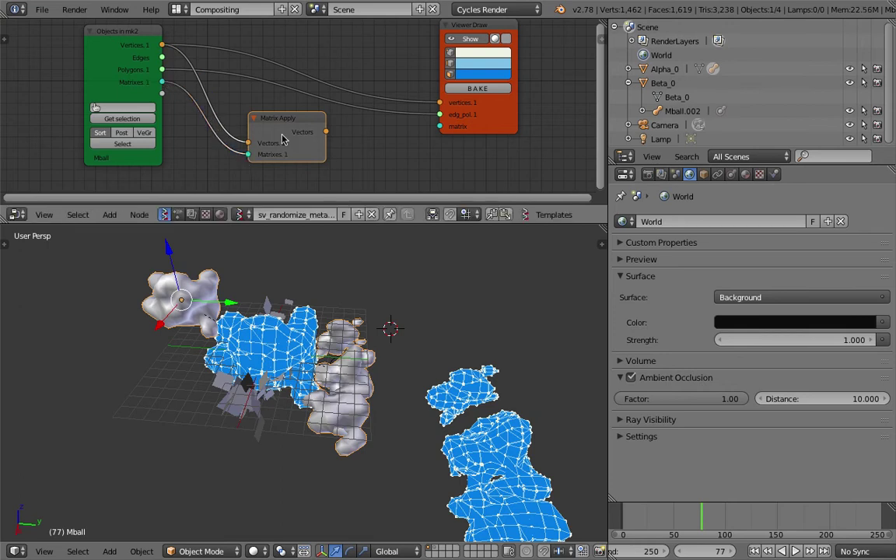
drag(275, 141, 288, 62)
Check the Viewer Draw overlay against the metaballs and save over sv_metaballs_advanced_004.blend
key(ctrl+s)
click(289, 59)
scroll(389, 420, up, 2)
mouse_move(389, 420)
middle_down()
mouse_move(416, 436)
mouse_move(351, 412)
mouse_move(328, 357)
mouse_move(379, 418)
middle_up()
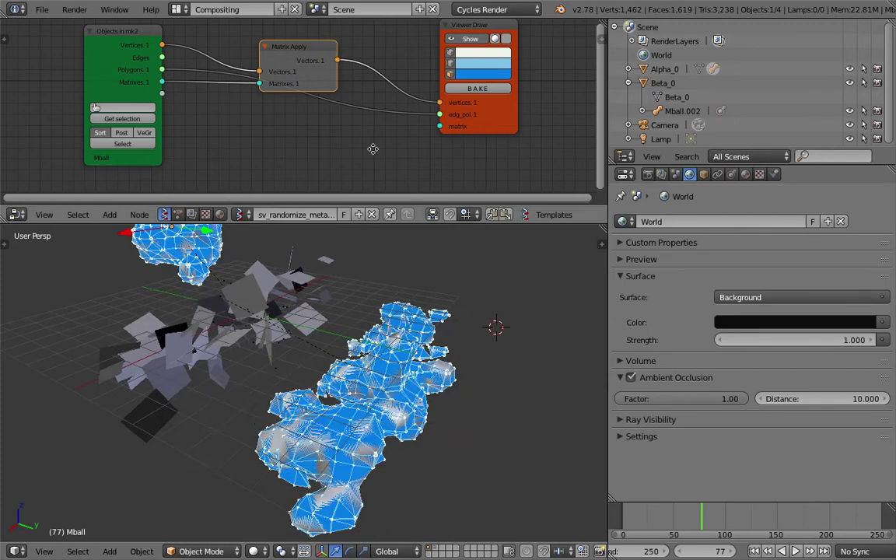
middle_drag(372, 147, 363, 151)
middle_drag(483, 138, 386, 118)
drag(391, 108, 381, 114)
middle_drag(463, 116, 366, 143)
key(ctrl+s)
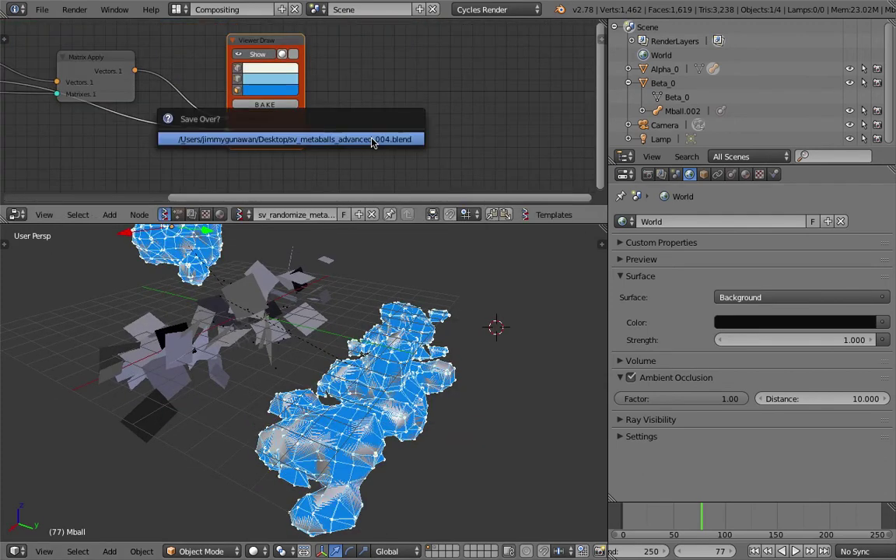
click(371, 141)
key(shift+a)
click(386, 115)
text(mk)
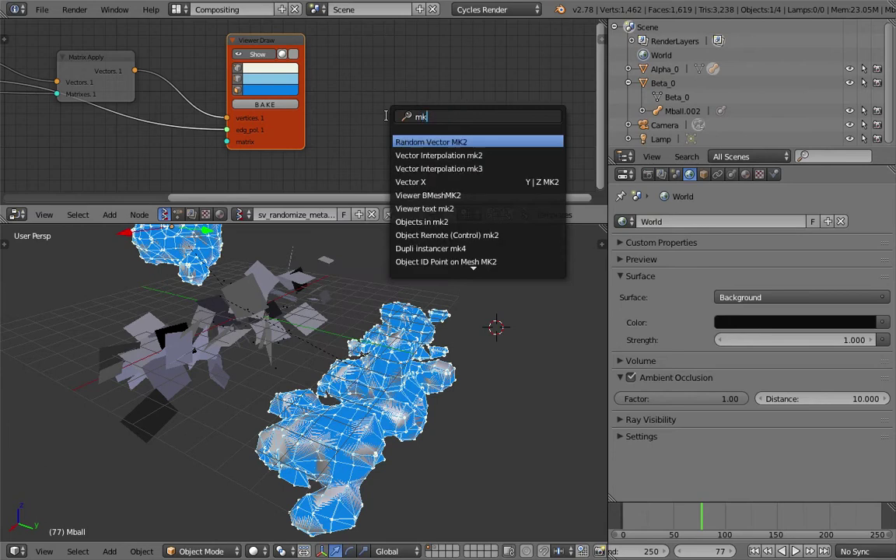
key(Return)
click(387, 97)
key(x)
key(a)
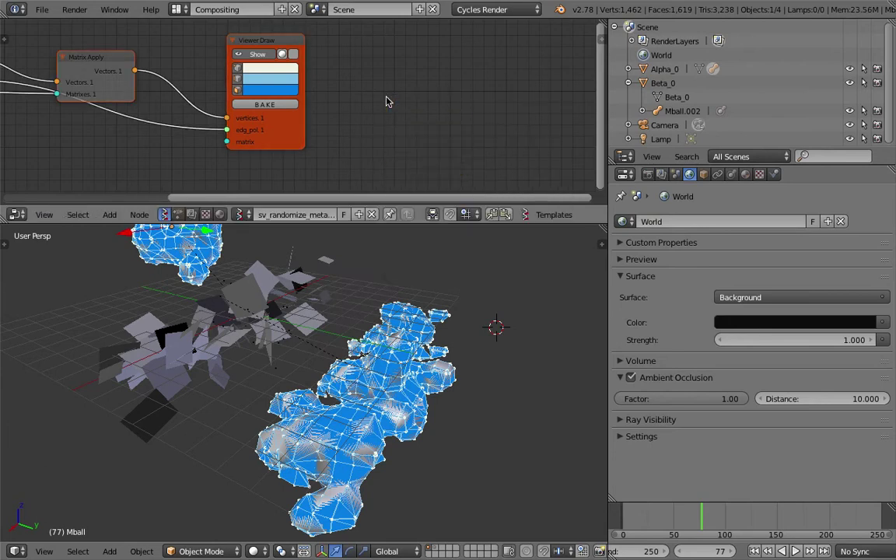
Add a Viewer BMeshMK2 node, wiring Matrix Apply's Vectors to its vertices and the Mball's Polygons to its faces
key(space)
text(bm)
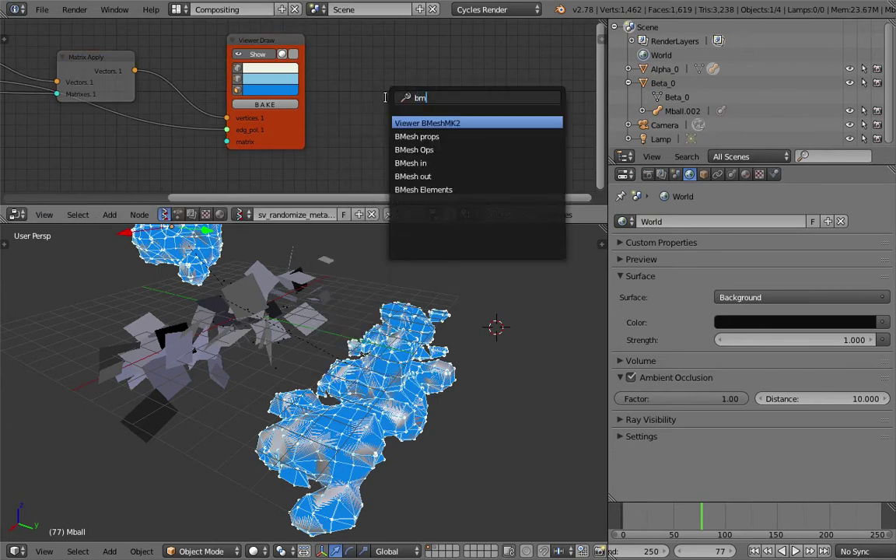
key(Return)
click(390, 71)
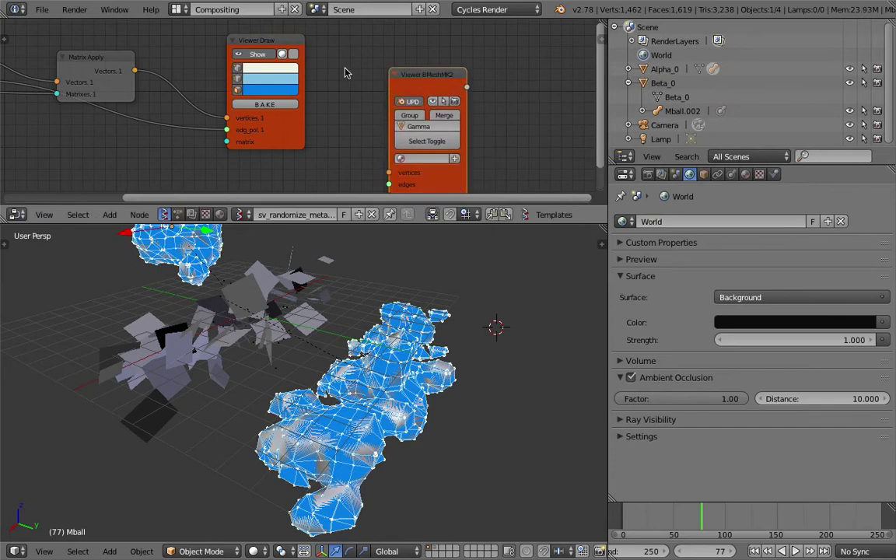
middle_drag(347, 71, 398, 59)
scroll(372, 82, down, 2)
drag(186, 52, 61, 70)
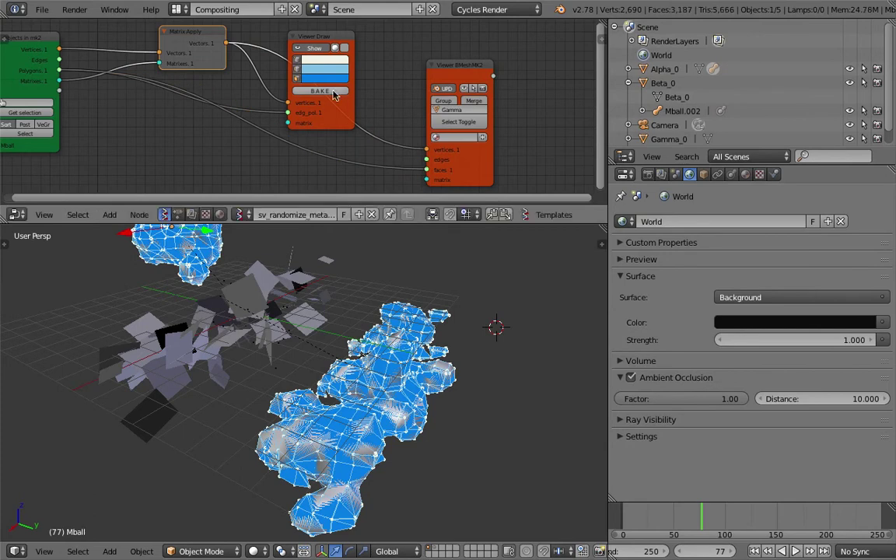
Turn off the Viewer Draw node's display and examine the Viewer BMeshMK2 node's settings
click(317, 49)
scroll(674, 131, down, 1)
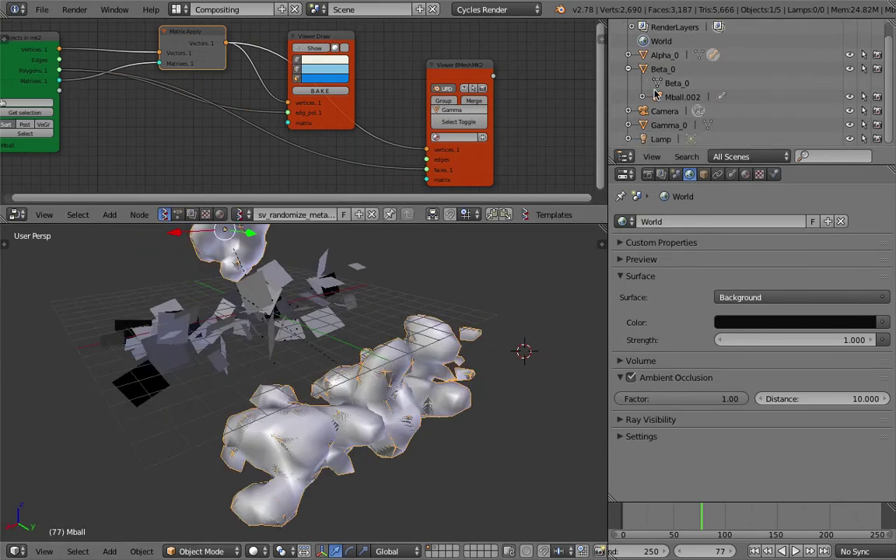
scroll(386, 146, up, 2)
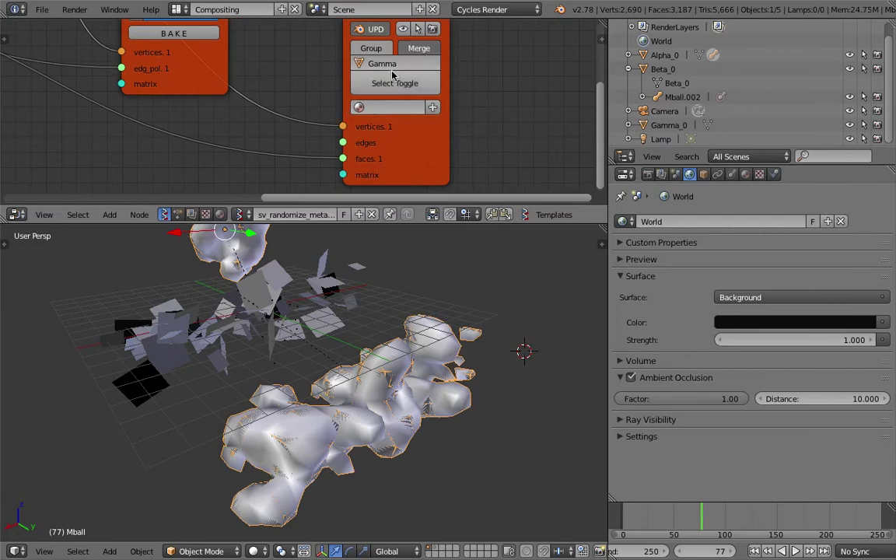
middle_drag(479, 86, 458, 85)
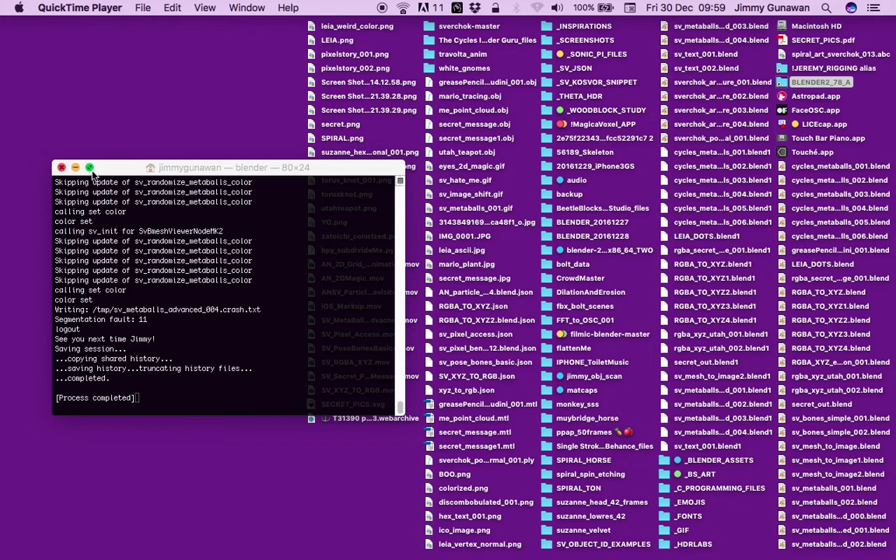
Close the ended Terminal window and Blender's problem report, and open the BLENDER2_78_A folder in Finder
click(62, 168)
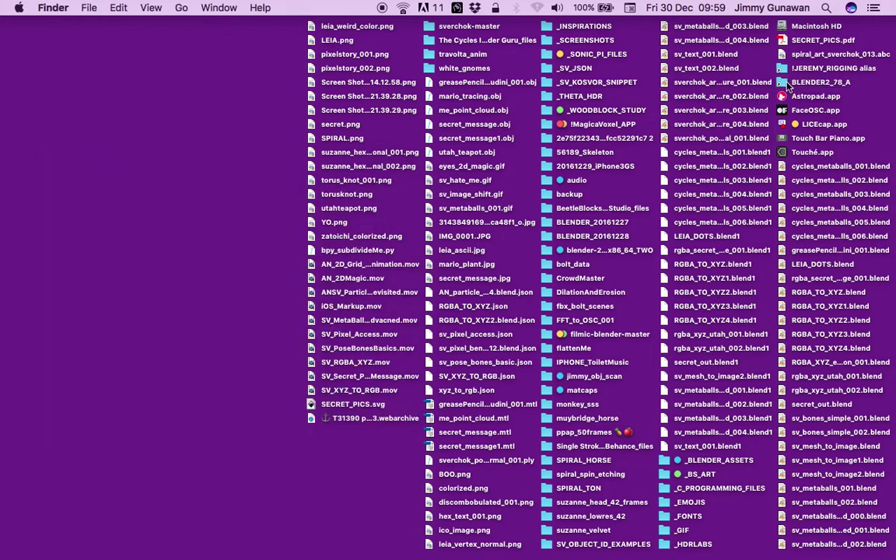
double_click(784, 84)
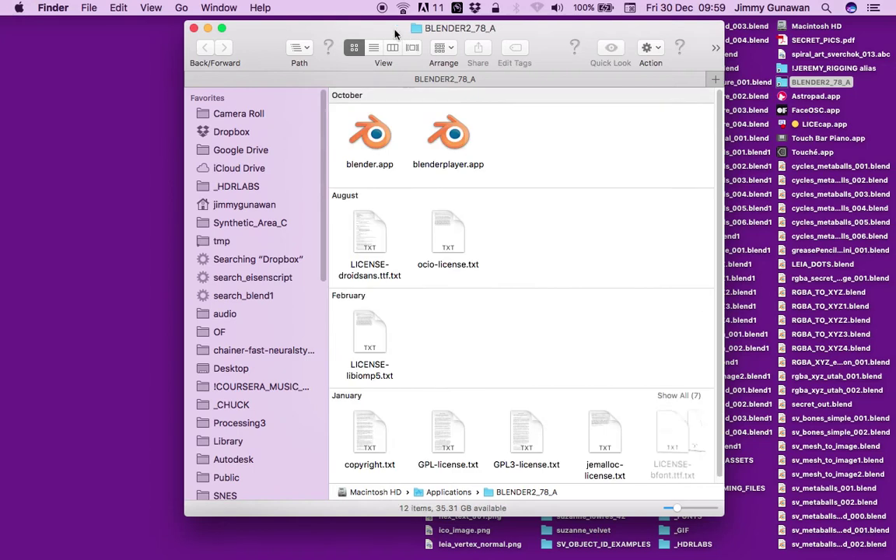
drag(395, 31, 387, 34)
double_click(375, 146)
right_click(375, 145)
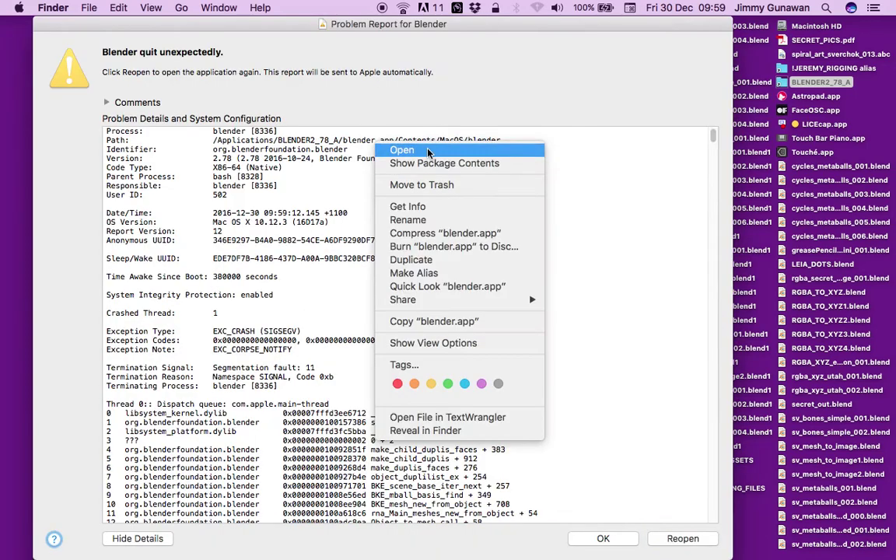
click(600, 546)
Show the package contents of blender.app and launch the blender executable from its Contents/MacOS folder
right_click(350, 125)
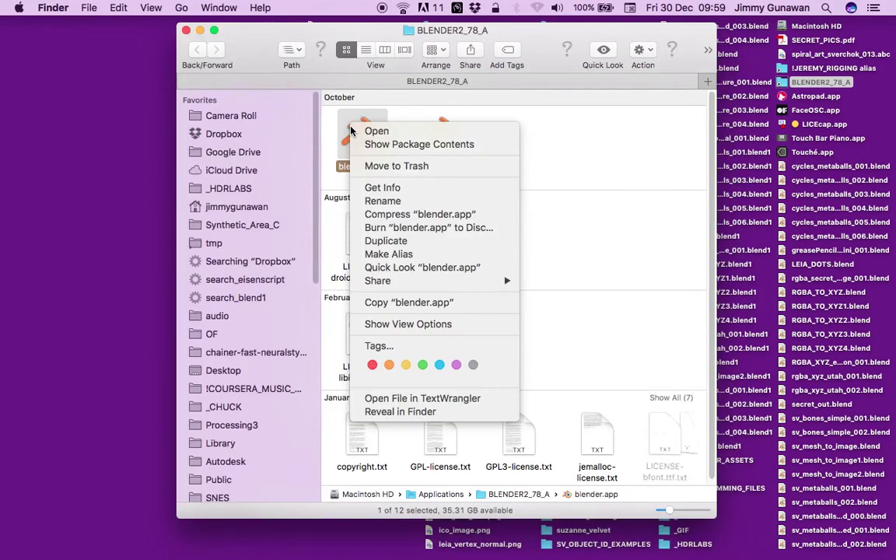
click(391, 148)
right_click(393, 150)
click(435, 172)
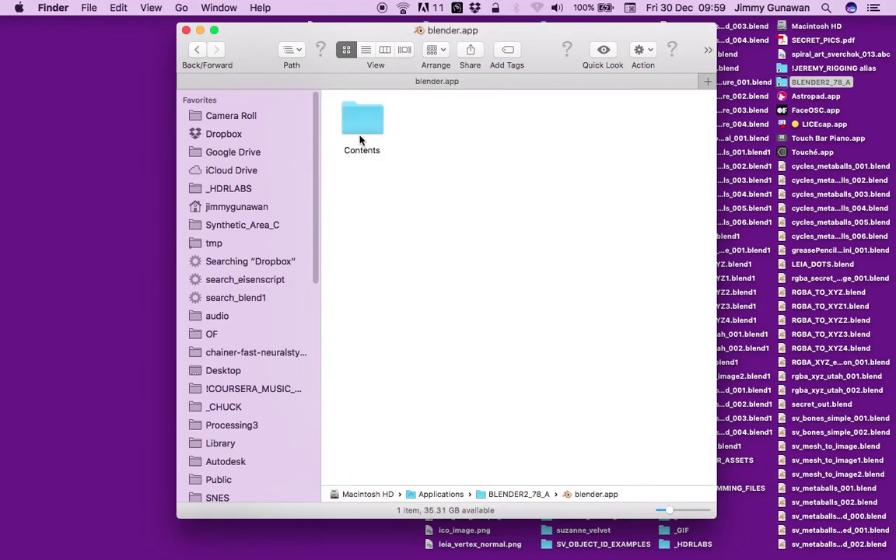
double_click(363, 122)
double_click(436, 144)
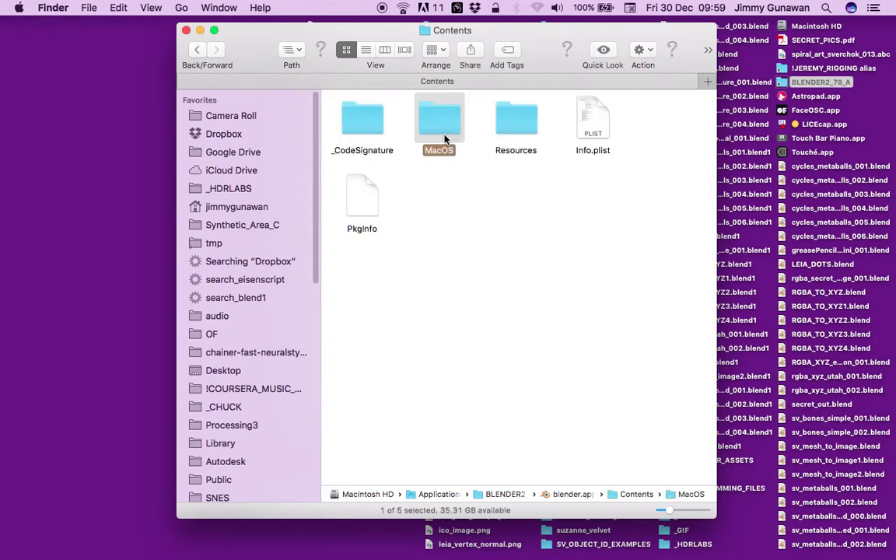
double_click(365, 127)
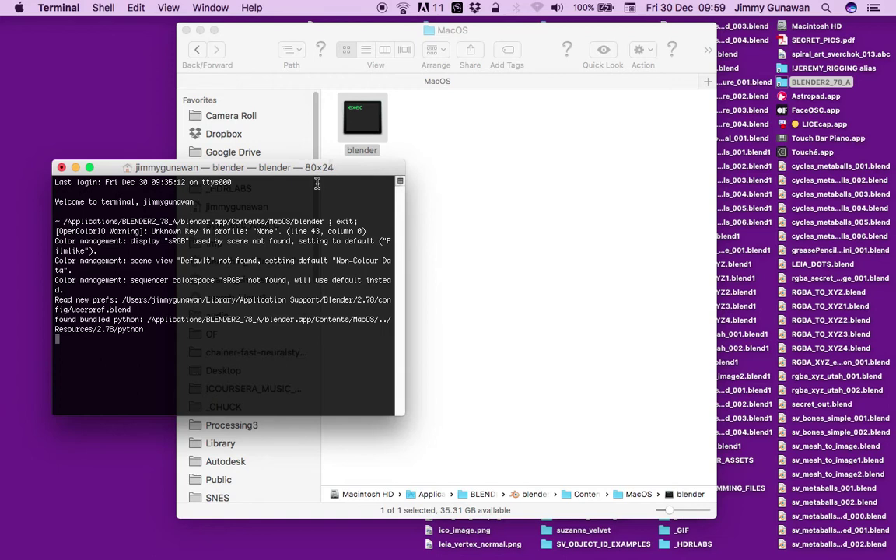
Open the recent file sv_metaballs_advanced_004.blend
drag(279, 171, 283, 167)
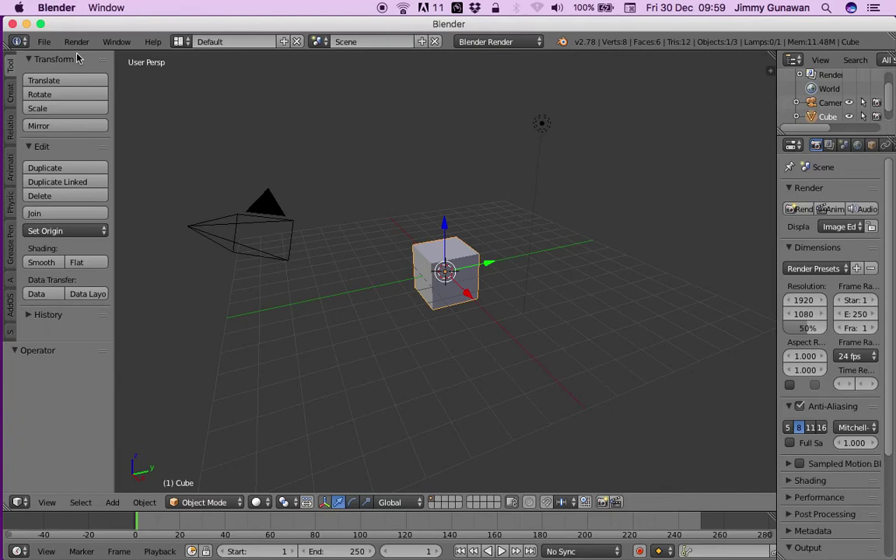
click(44, 41)
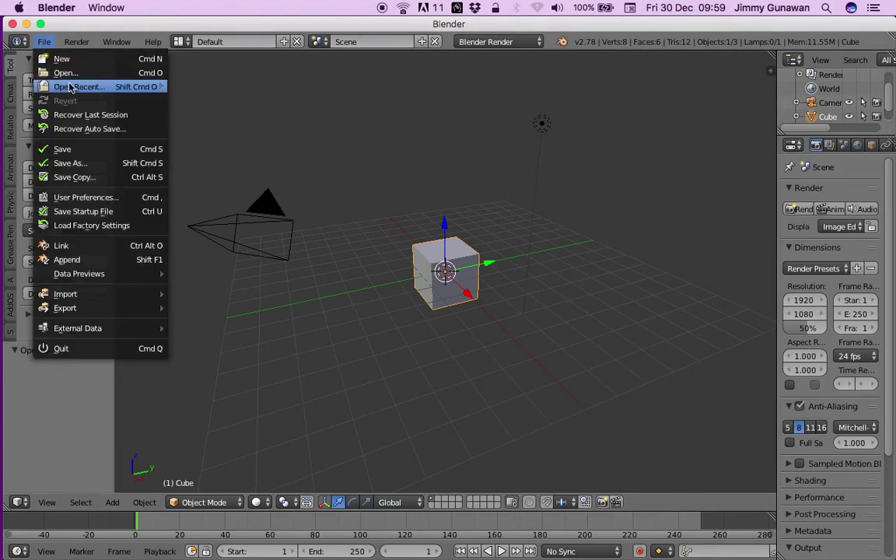
mouse_move(70, 87)
click(260, 87)
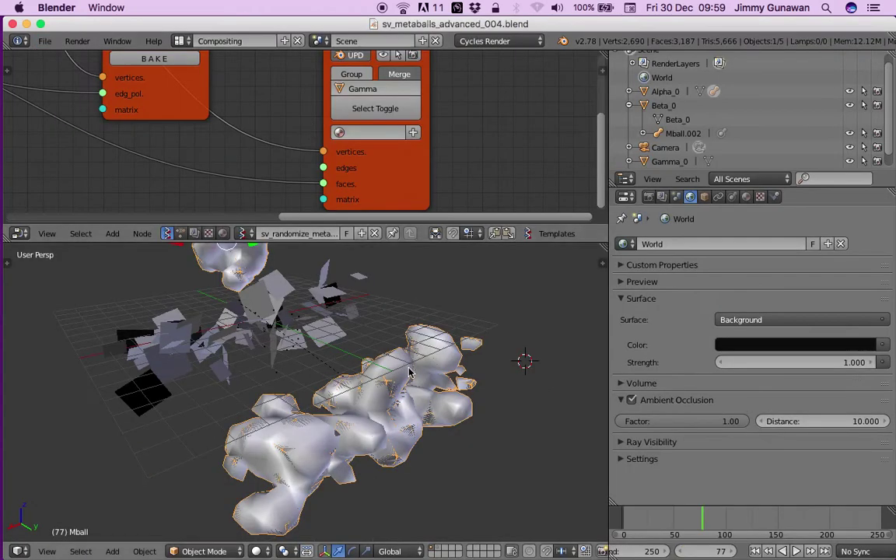
scroll(684, 142, down, 1)
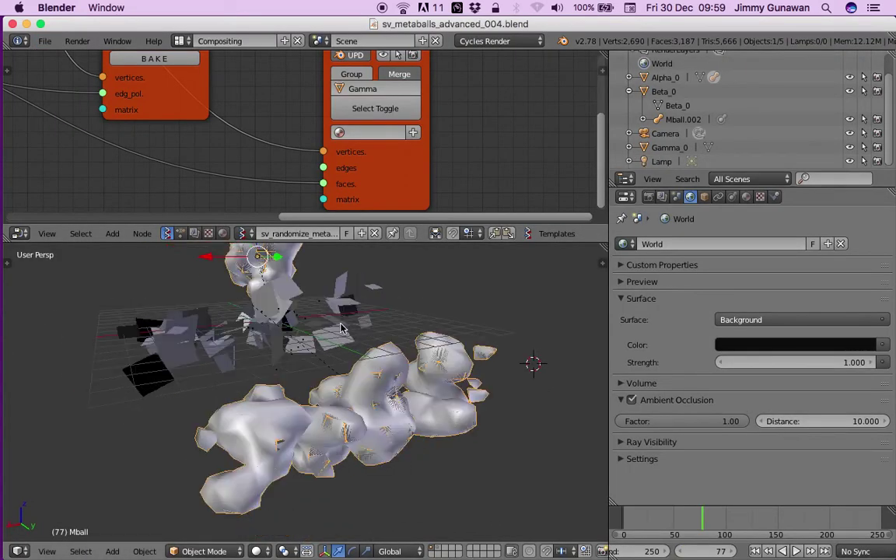
Save the file under the incremented name sv_metaballs_advanced_005.blend on the Desktop
click(44, 41)
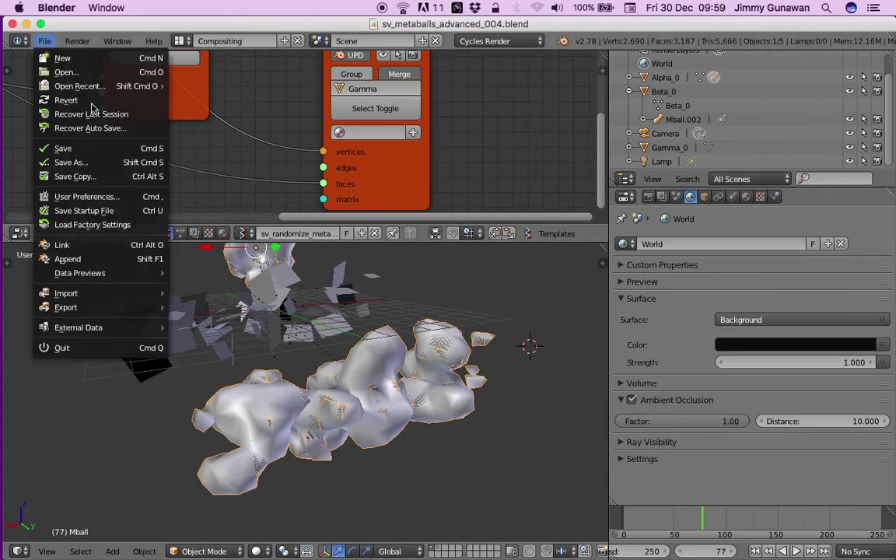
click(93, 151)
click(793, 94)
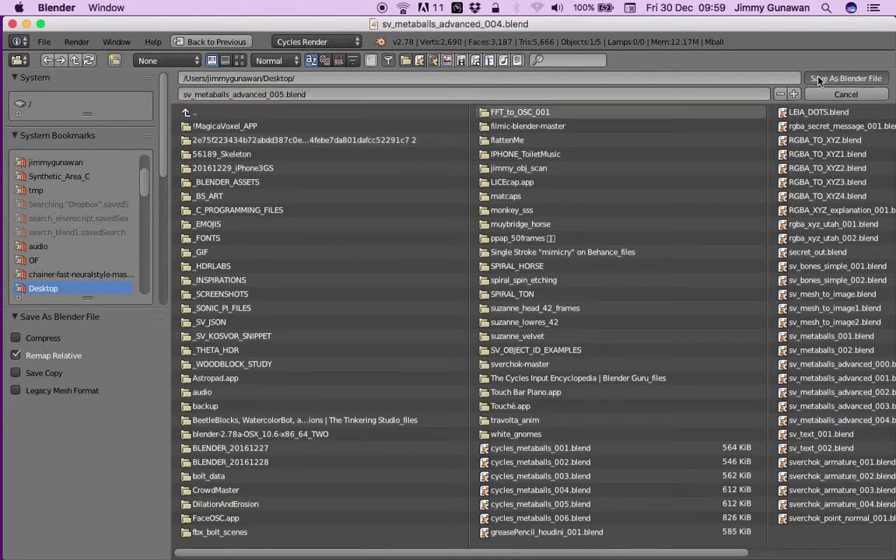
click(819, 79)
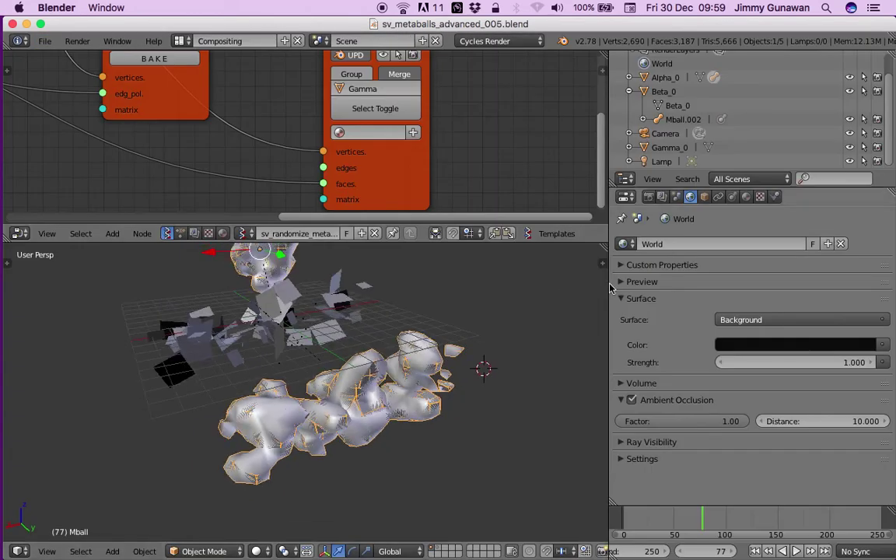
Move the Viewer BMeshMK2 and Viewer Draw nodes apart and enlarge the node editor in both width and height
click(619, 282)
drag(609, 282, 642, 294)
scroll(332, 139, down, 5)
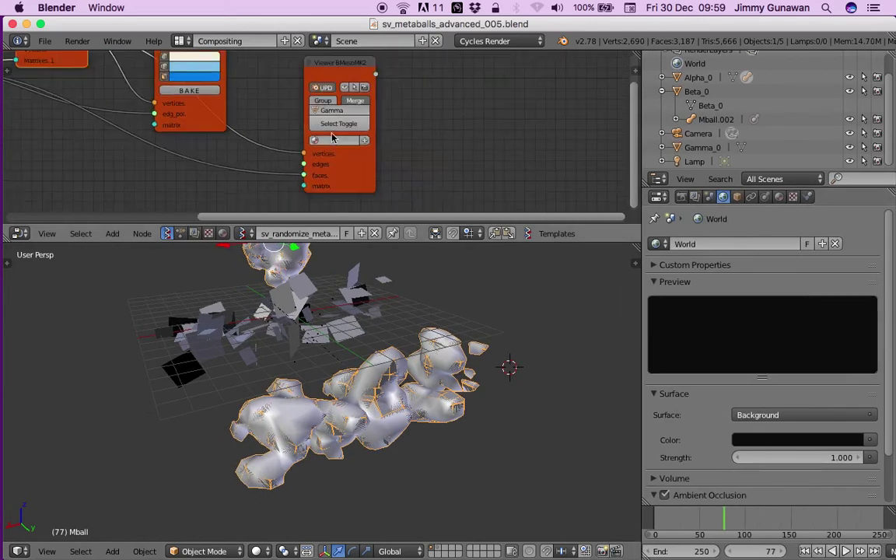
scroll(332, 140, right, 3)
drag(311, 66, 369, 68)
scroll(414, 125, down, 3)
scroll(414, 125, up, 2)
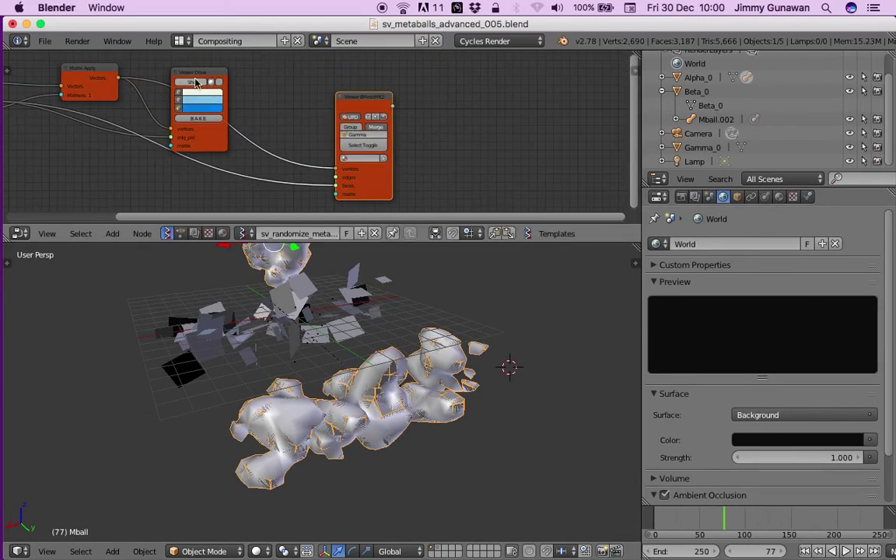
drag(195, 81, 258, 52)
scroll(491, 221, right, 1)
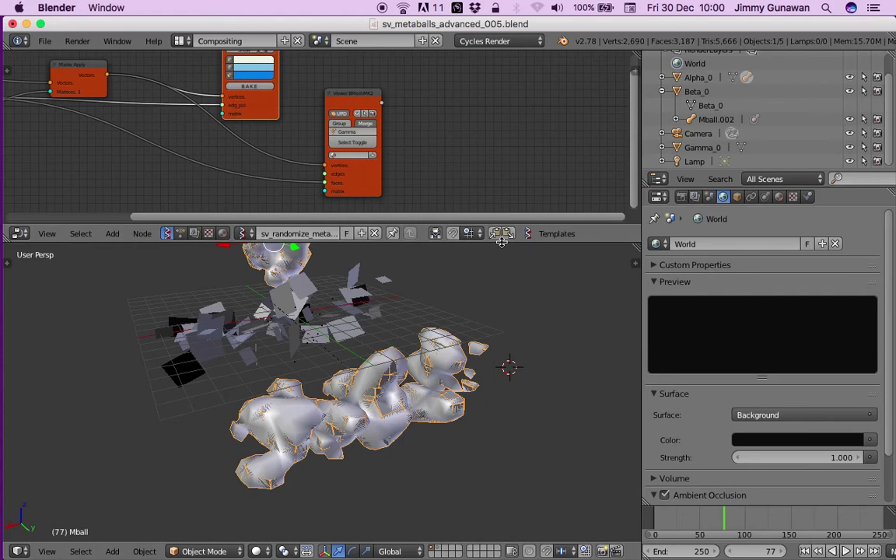
drag(500, 242, 505, 289)
Add a Vertex color new node beside Viewer BMeshMK2 and wire the viewer's Objects output to its Object input
middle_drag(391, 144, 339, 128)
scroll(418, 154, up, 3)
scroll(418, 154, right, 1)
key(shift+a)
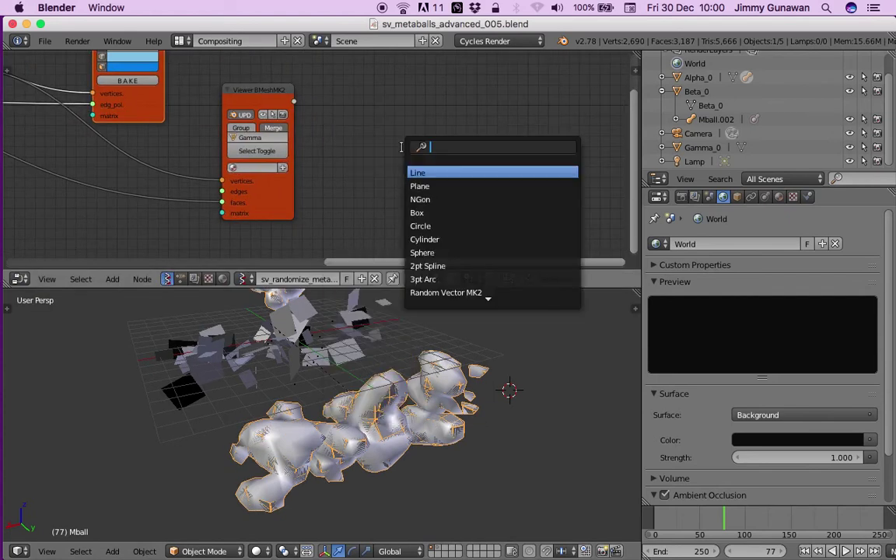
text(ver)
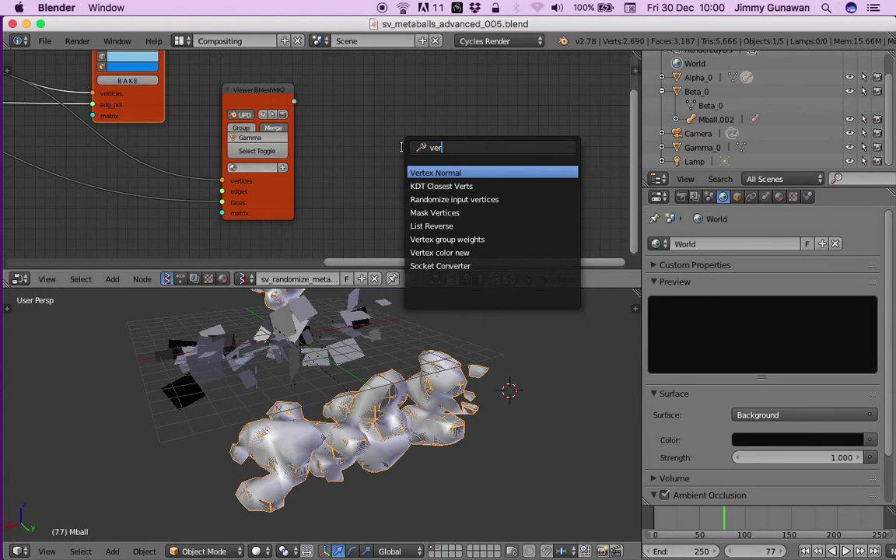
key(Down)
key(Down)
key(Down)
key(Down)
key(Down)
key(Down)
key(Return)
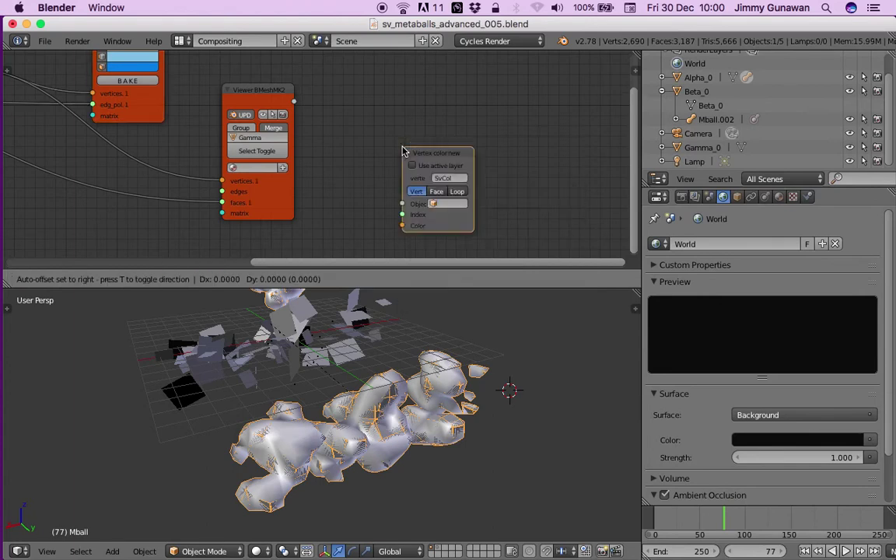
click(386, 99)
scroll(290, 92, up, 1)
drag(289, 90, 410, 154)
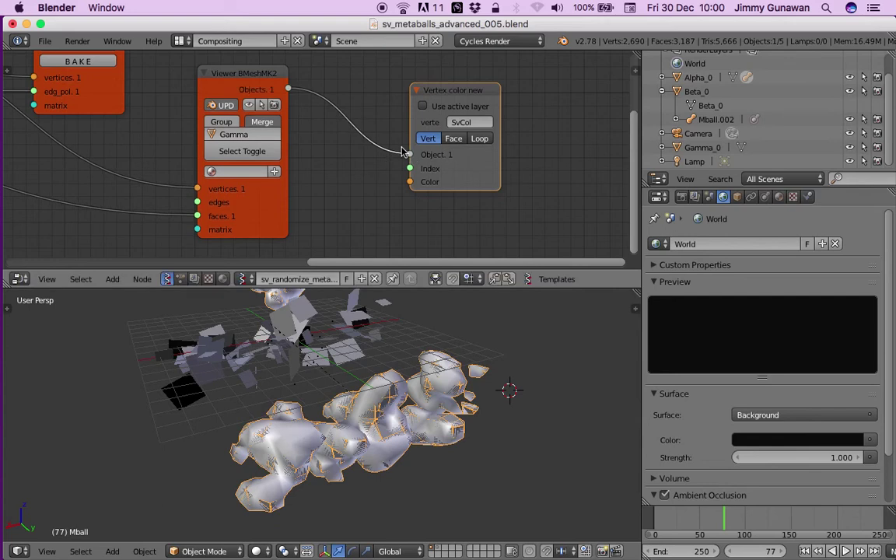
Widen the Vertex color new node so its settings are readable, and save over sv_metaballs_advanced_005.blend
drag(474, 180, 499, 170)
key(super+s)
click(499, 169)
scroll(451, 205, down, 3)
drag(469, 134, 544, 155)
scroll(497, 156, up, 1)
key(ctrl+s)
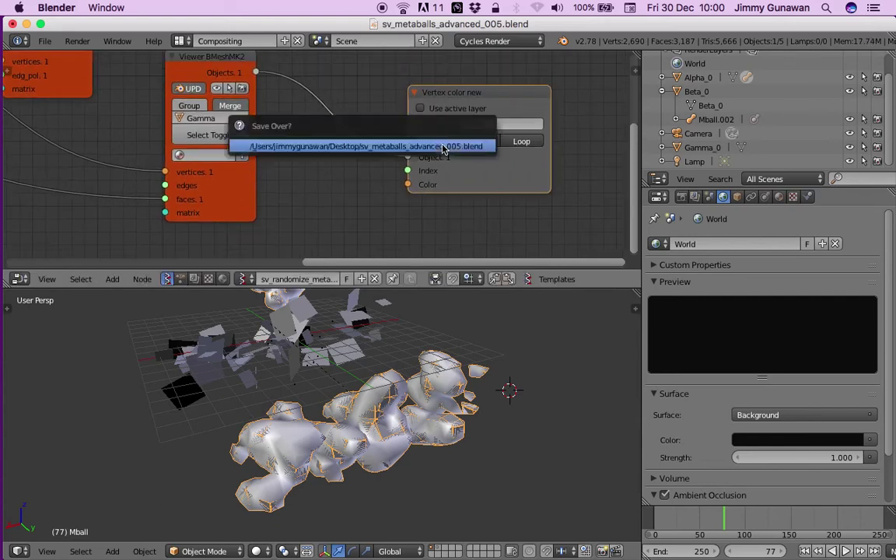
key(Return)
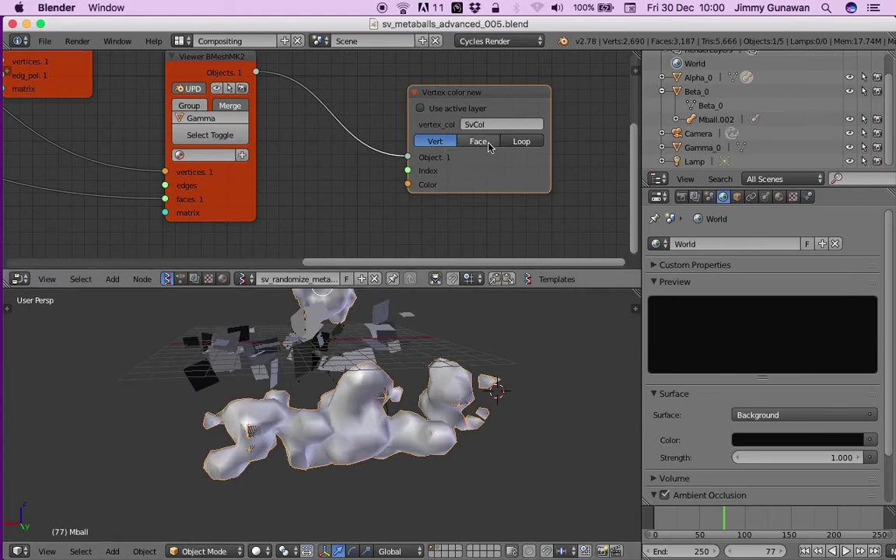
Add a Random Num Gen node between the Viewer BMeshMK2 and Vertex color new nodes
scroll(509, 146, down, 1)
drag(497, 152, 513, 138)
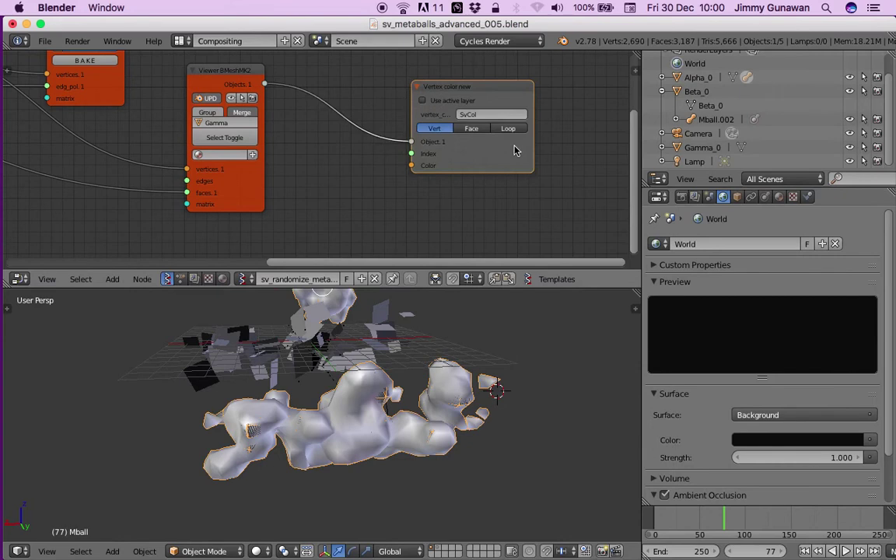
middle_drag(353, 156, 367, 150)
key(shift+a)
click(353, 159)
text(random)
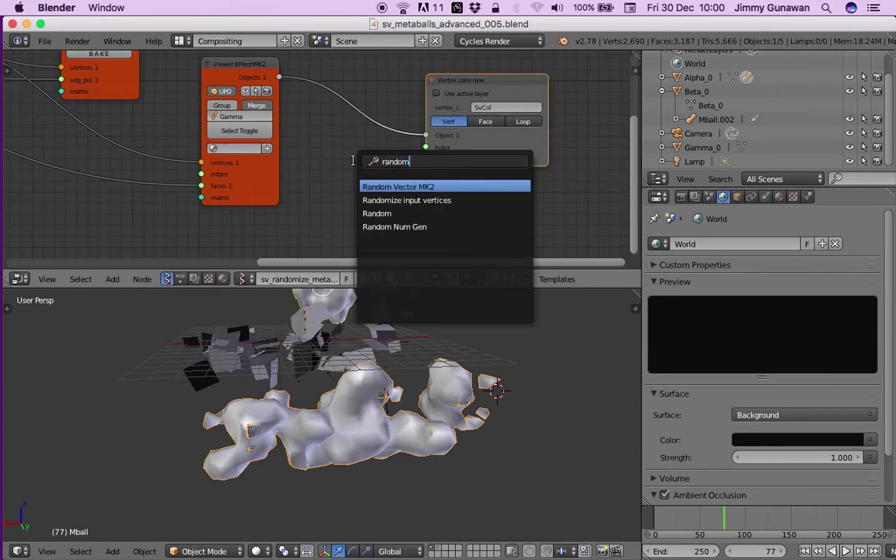
key(Down)
key(Down)
key(Down)
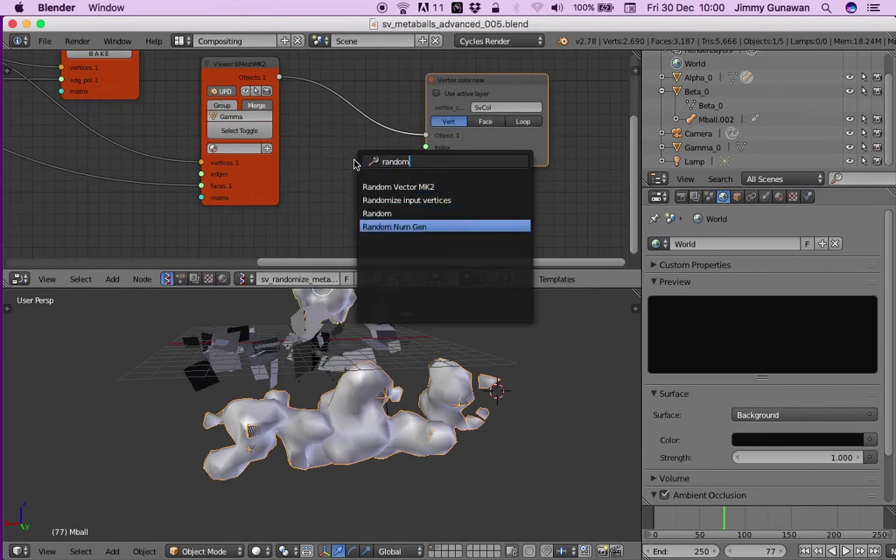
key(Return)
click(325, 149)
Move the Vertex color new node farther from the Random Num Gen node and make the node editor taller
drag(469, 160, 517, 142)
middle_drag(553, 150, 508, 119)
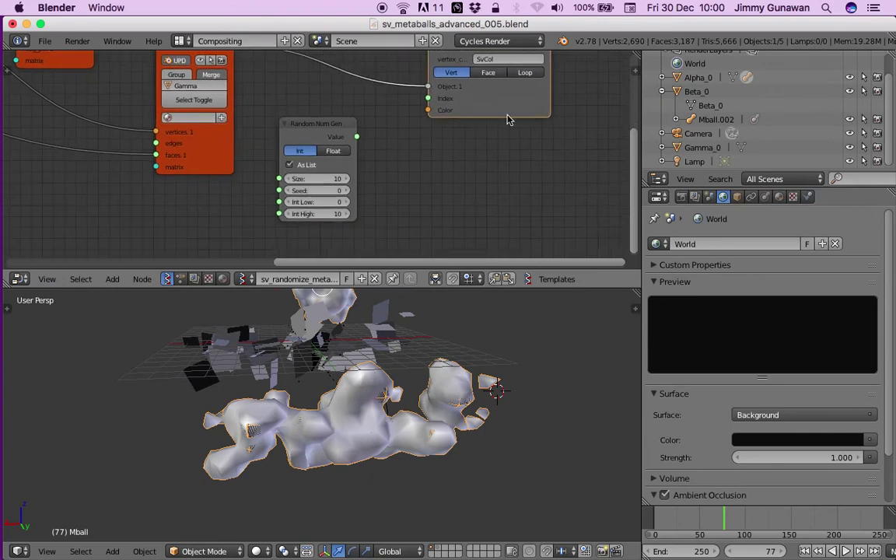
drag(502, 108, 564, 100)
drag(489, 287, 490, 355)
middle_drag(382, 266, 275, 250)
middle_drag(360, 214, 404, 247)
Add a Vector in node and wire the Random Num Gen Value to its X input
key(shift+a)
click(373, 201)
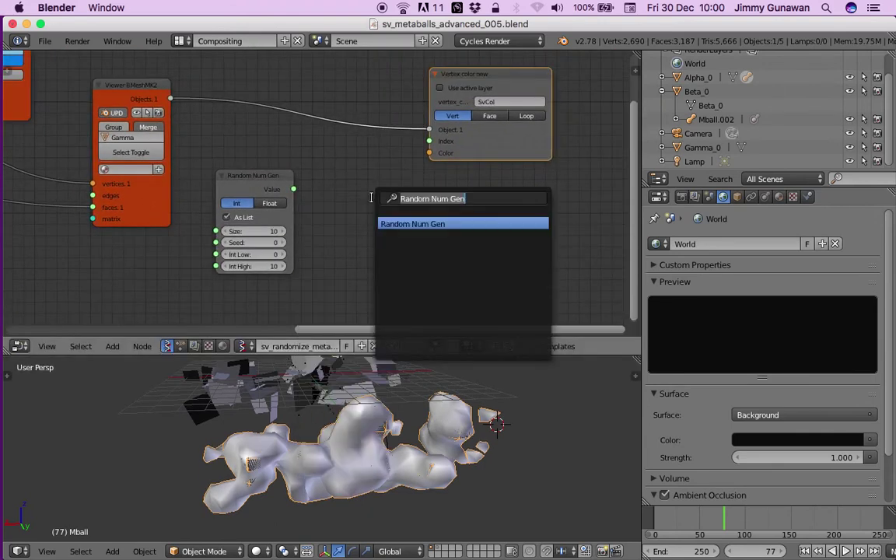
text(vector)
key(Down)
key(Return)
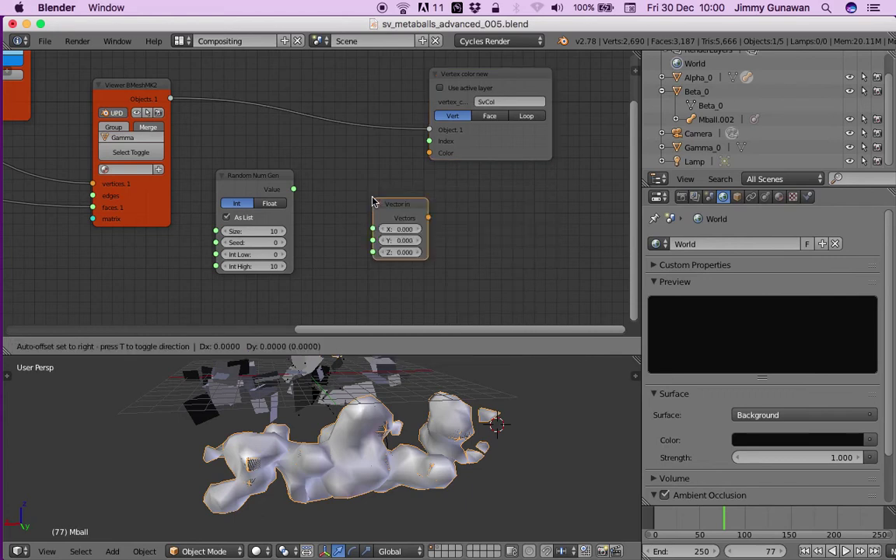
click(348, 173)
drag(294, 189, 348, 201)
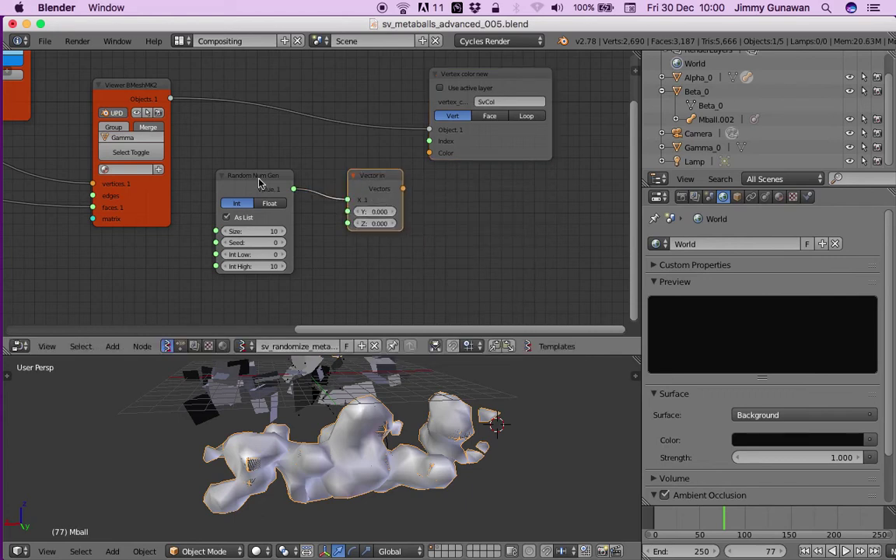
Duplicate the Random Num Gen node twice and wire the copies' values to the Vector in node's Y and Z inputs
drag(259, 183, 257, 148)
key(shift+d)
click(198, 246)
drag(234, 252, 248, 253)
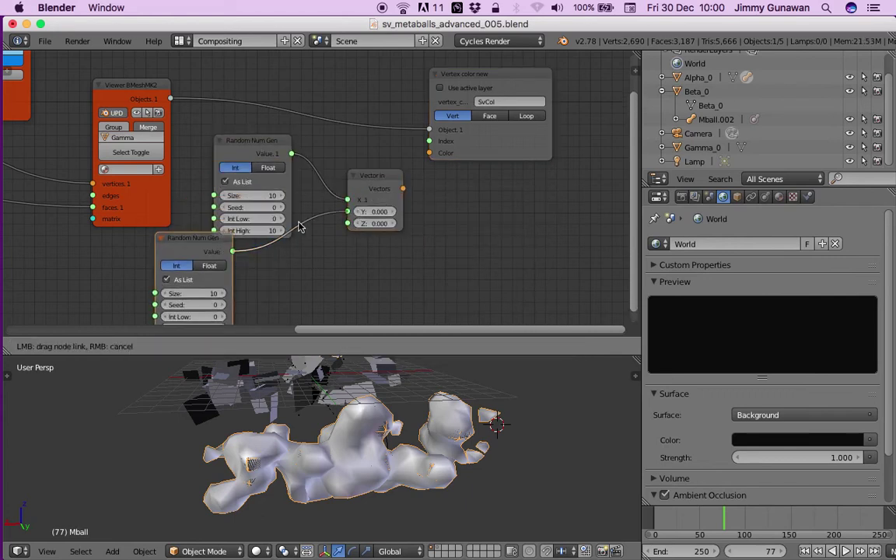
drag(299, 222, 347, 211)
drag(199, 239, 162, 240)
key(shift+d)
click(273, 267)
drag(306, 278, 348, 223)
Set the Random Num Gen seeds to 24 for X, 37 for Y and 8 for Z, and save over the file
middle_drag(351, 263, 405, 206)
drag(300, 152, 334, 152)
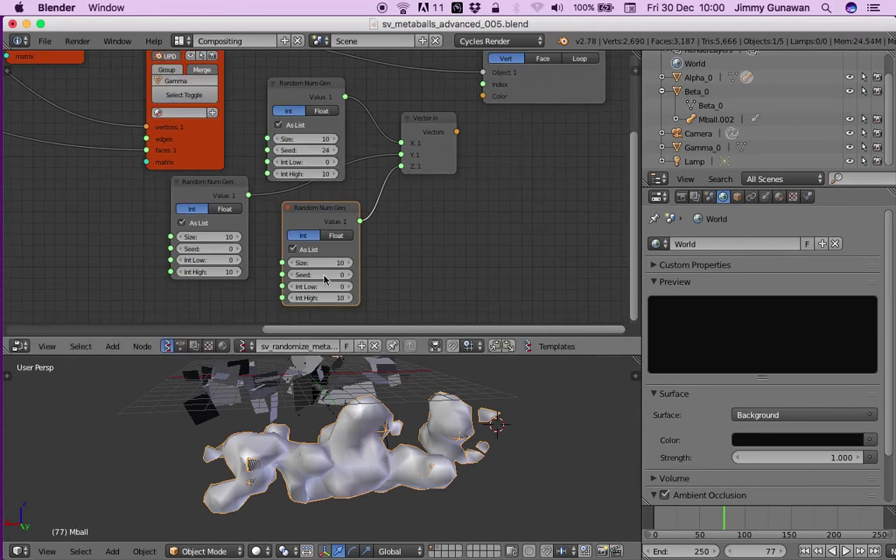
drag(325, 276, 337, 276)
drag(230, 249, 276, 249)
middle_drag(429, 193, 416, 226)
key(ctrl+s)
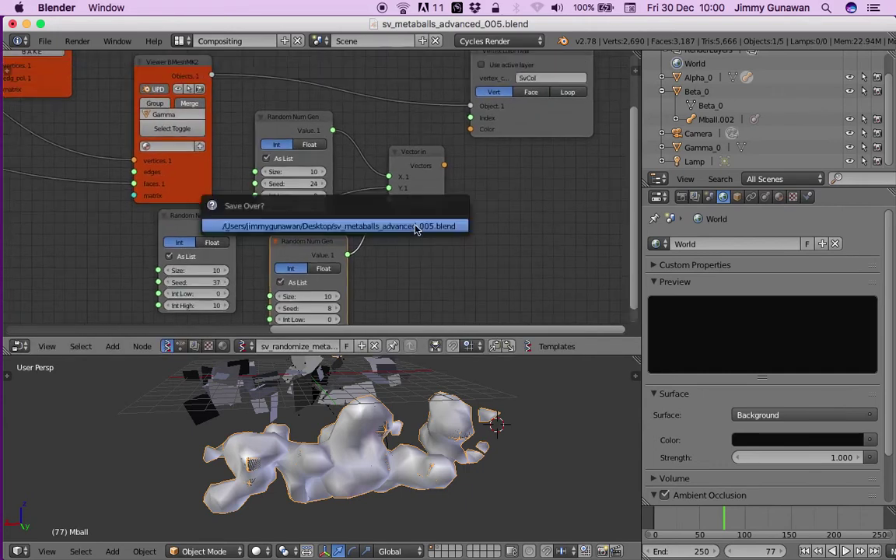
click(416, 226)
Wire the Vector in node's Vectors output to the Color input of the Vertex color new node
drag(444, 165, 471, 132)
drag(543, 133, 566, 131)
scroll(498, 183, down, 4)
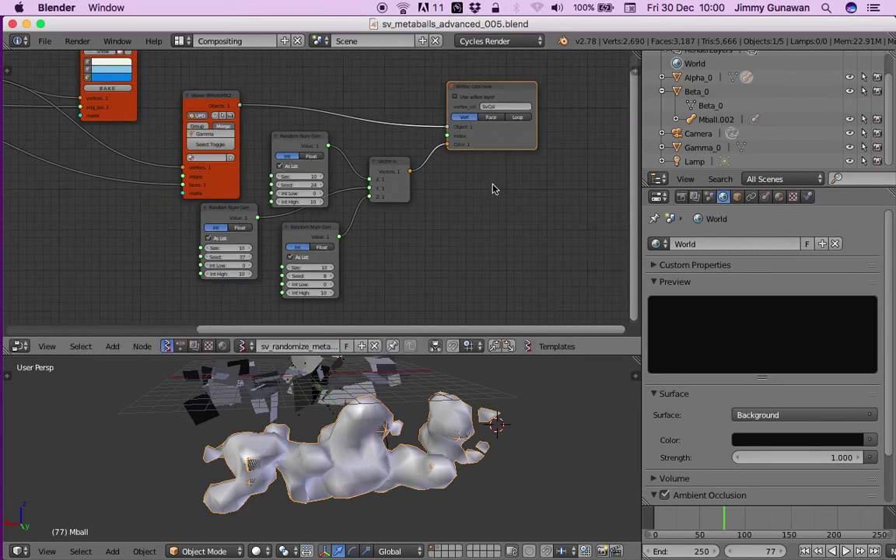
Rearrange the Viewer BMeshMK2, Viewer Draw and Matrix Apply nodes to spread out the node layout
scroll(492, 189, up, 1)
drag(190, 101, 167, 85)
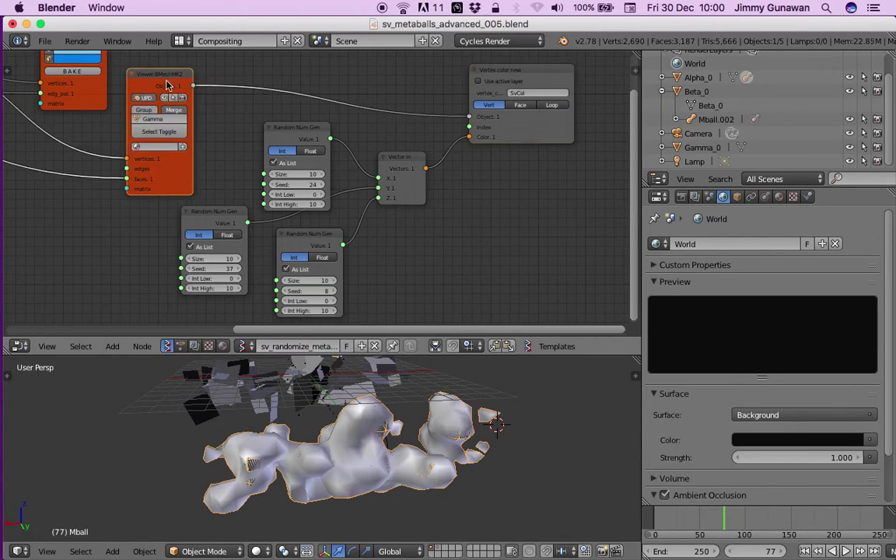
mouse_move(423, 211)
middle_down()
mouse_move(421, 220)
mouse_move(501, 259)
middle_up()
scroll(501, 259, down, 2)
drag(202, 99, 185, 75)
middle_drag(74, 112, 116, 96)
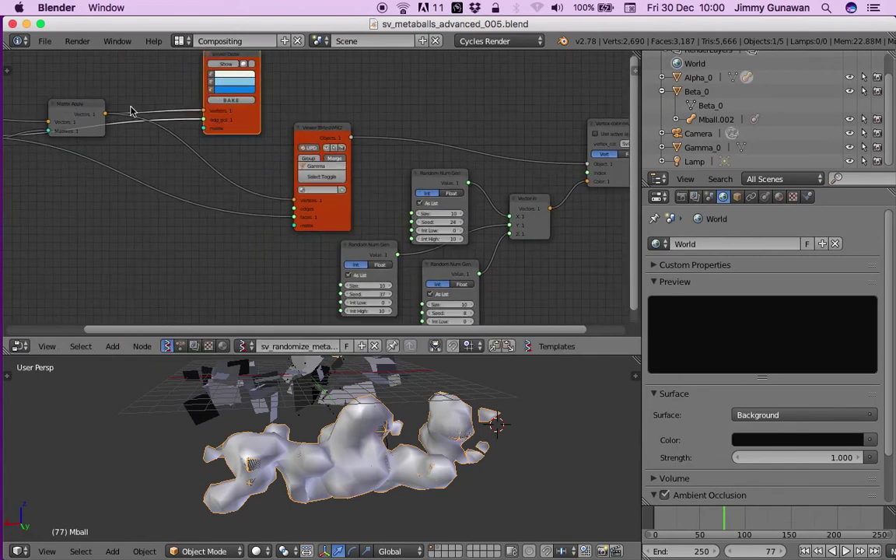
drag(83, 108, 89, 77)
key(super+s)
click(90, 79)
Add a List Length node above Viewer BMeshMK2 and wire Matrix Apply's Vectors to its Data input
key(shift+a)
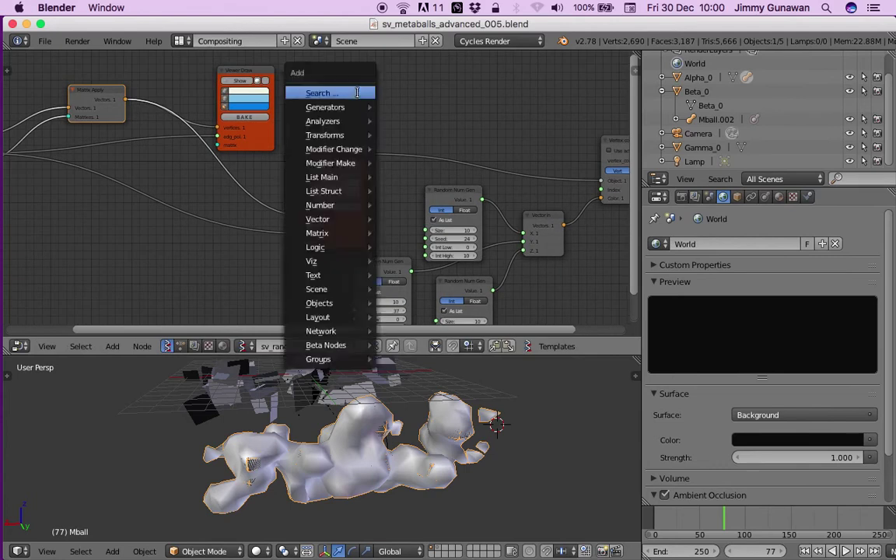
click(357, 93)
text(Vector in)
key(BackSpace)
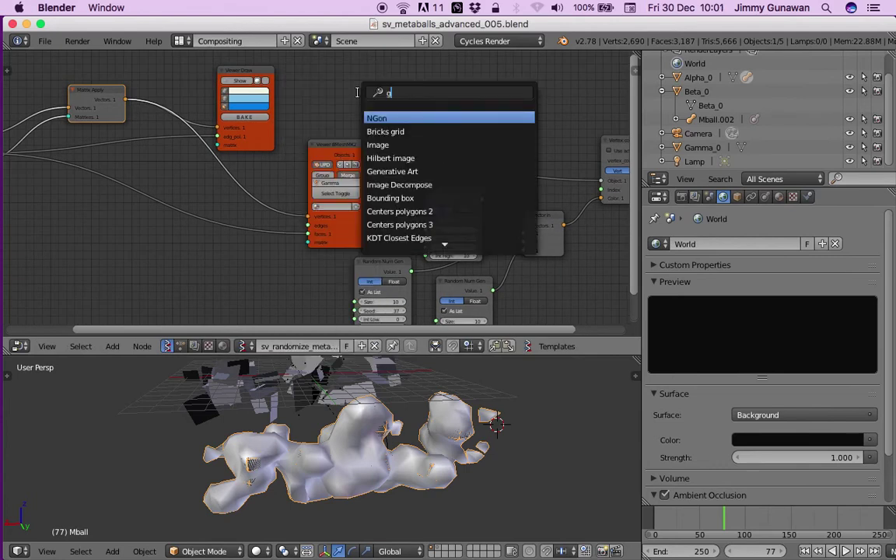
text(list le)
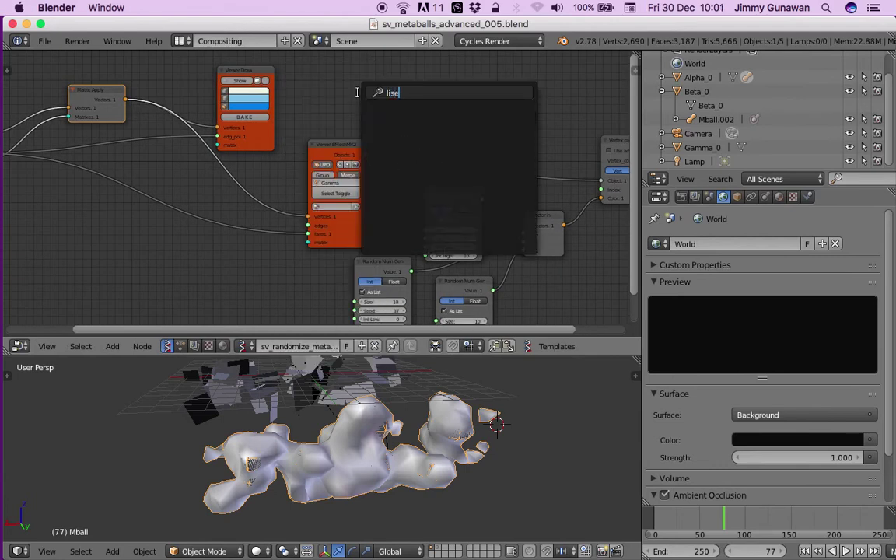
key(Return)
click(354, 91)
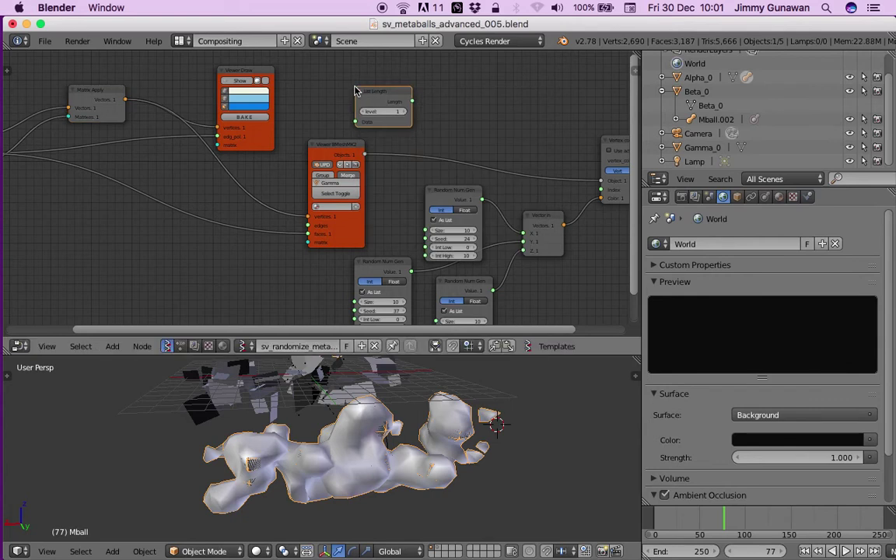
drag(126, 99, 356, 122)
middle_drag(461, 116, 392, 124)
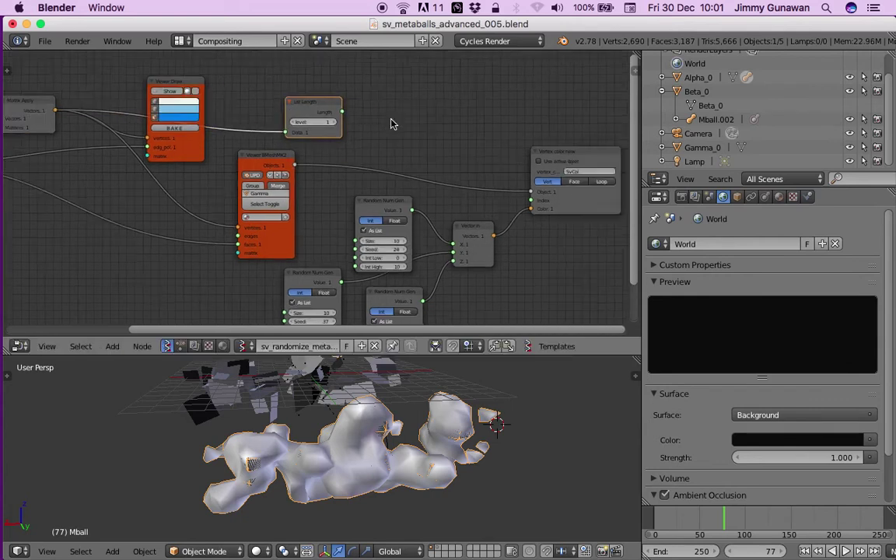
scroll(394, 121, up, 3)
key(shift+a)
click(395, 119)
text(deb)
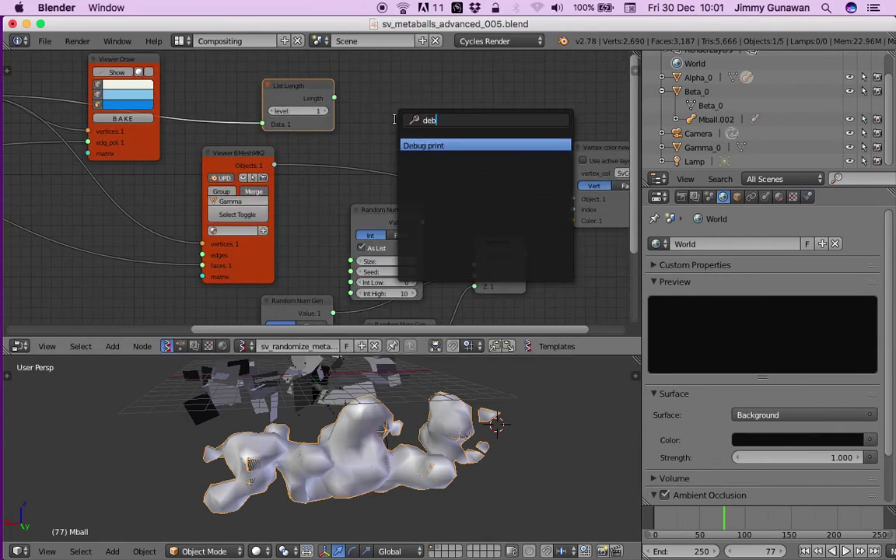
key(Return)
click(396, 120)
key(x)
Add a Stethoscope node beside List Length and wire List Length's Length output to its Data input
key(shift+a)
click(409, 120)
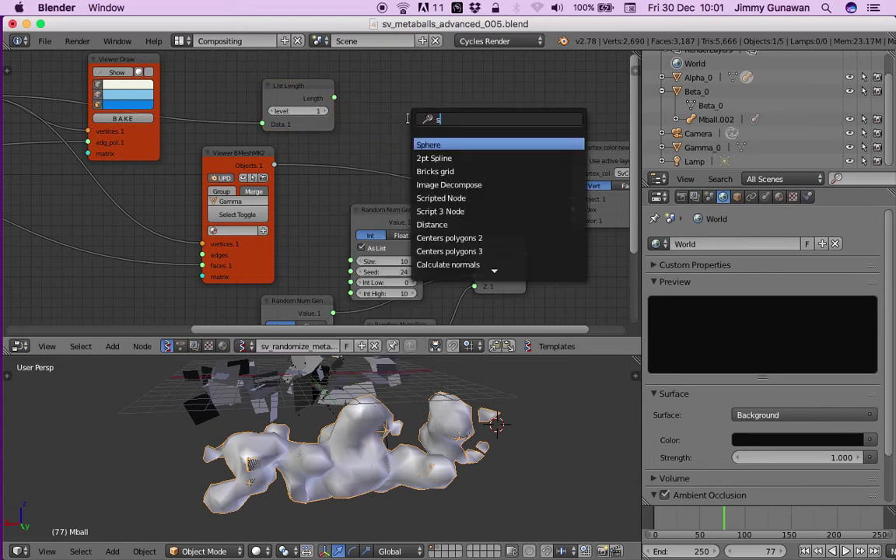
text(ste)
key(Return)
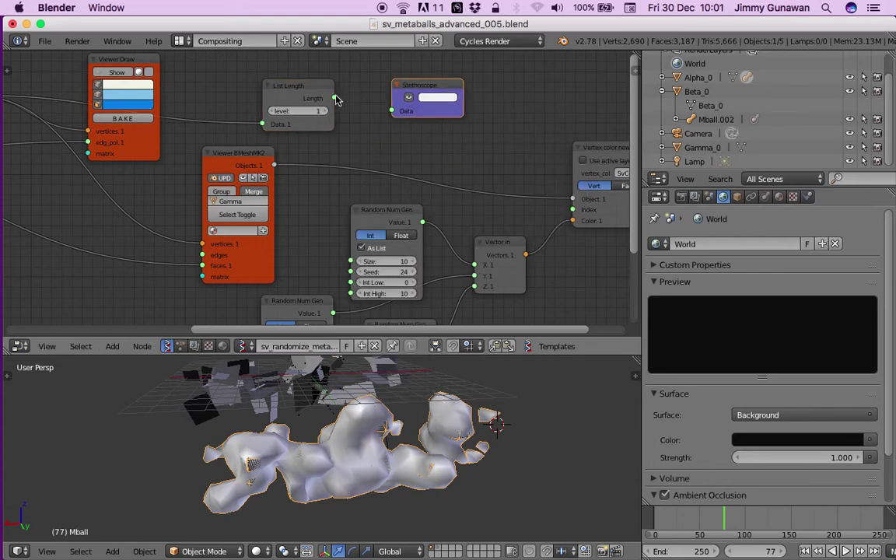
drag(335, 98, 395, 112)
middle_drag(426, 111, 263, 189)
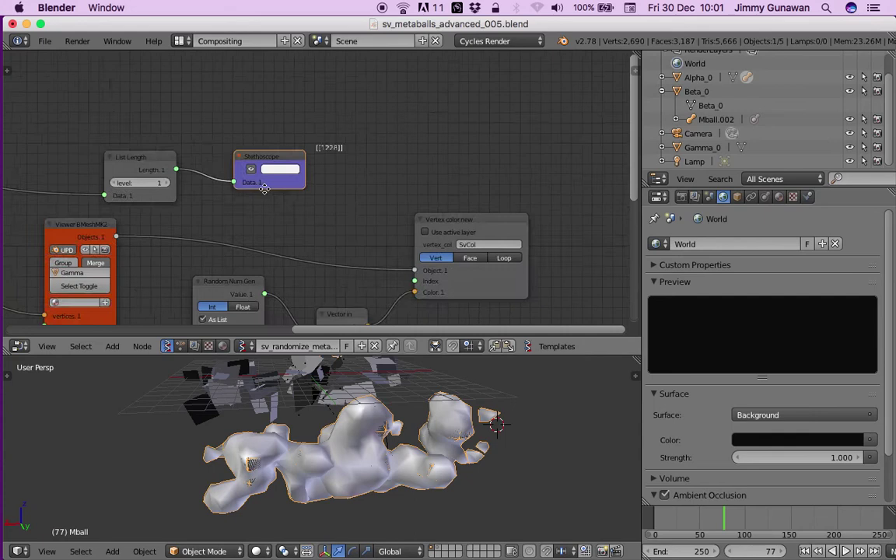
scroll(318, 165, up, 5)
scroll(317, 154, down, 8)
middle_drag(316, 153, 347, 129)
scroll(318, 170, up, 1)
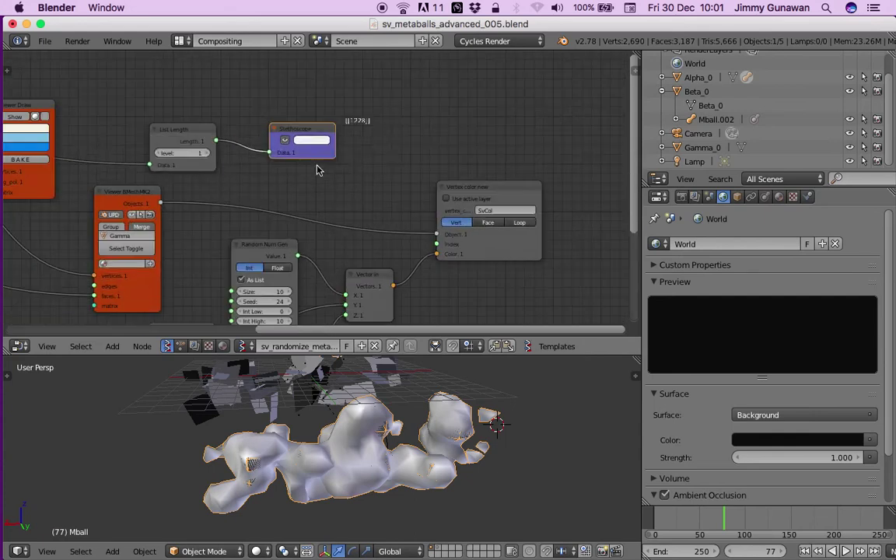
Wire List Length's Length output to the Size inputs of all three Random Num Gen nodes
middle_drag(298, 434, 325, 446)
scroll(310, 136, down, 1)
middle_drag(233, 253, 302, 143)
middle_drag(307, 105, 308, 118)
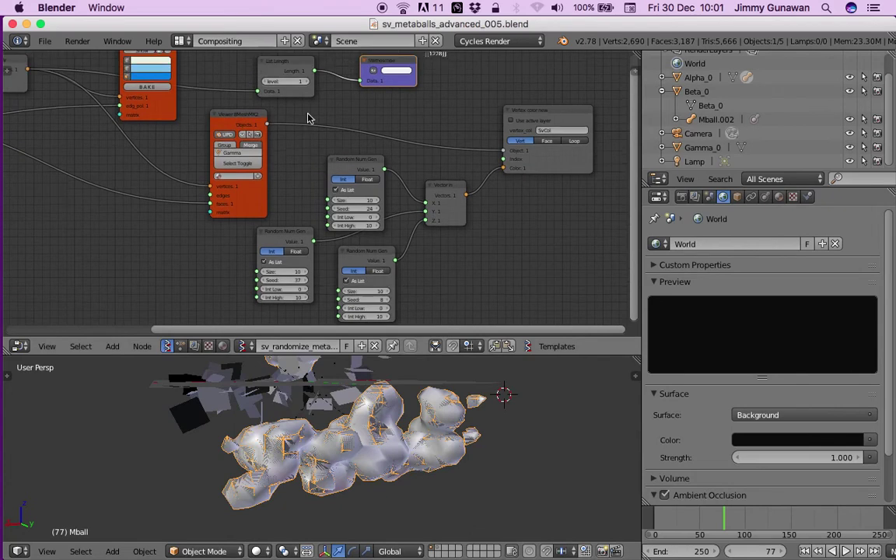
mouse_move(314, 72)
mouse_down()
mouse_move(298, 190)
mouse_move(332, 175)
mouse_move(328, 200)
mouse_move(305, 159)
mouse_move(311, 263)
mouse_move(339, 291)
mouse_up()
drag(315, 72, 258, 271)
Nudge the Vector in node slightly upward and save over the file
middle_drag(500, 185, 393, 216)
scroll(458, 177, up, 2)
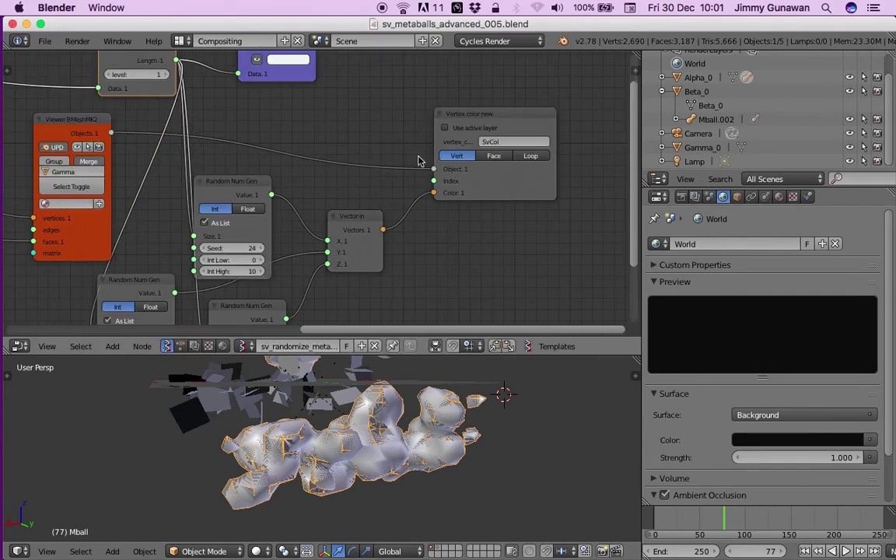
drag(299, 226, 306, 208)
middle_drag(409, 228, 361, 238)
key(ctrl+s)
click(375, 243)
Enlarge the 3D viewport by shrinking the node editor above it
middle_drag(454, 373, 450, 377)
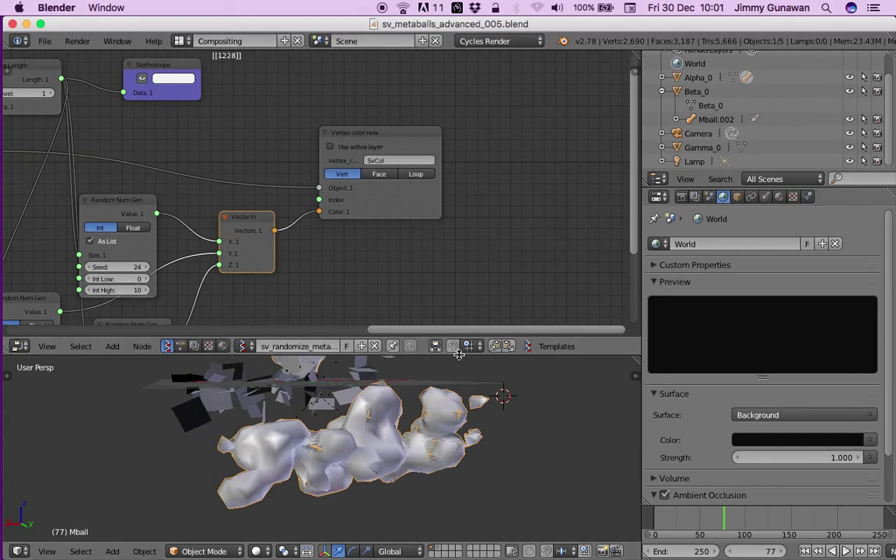
drag(459, 356, 458, 258)
middle_drag(448, 302, 432, 366)
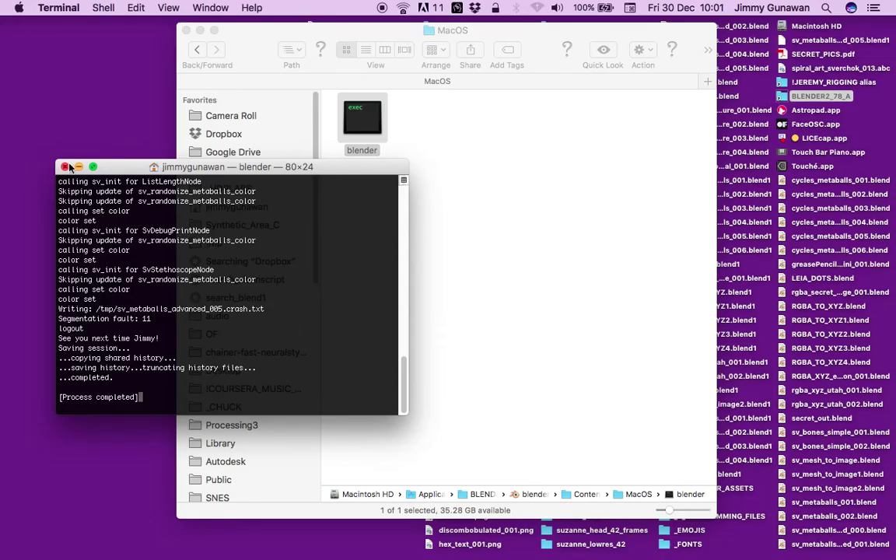
Close the finished Terminal session, relaunch Blender from the MacOS folder, and dismiss the crash report
click(66, 166)
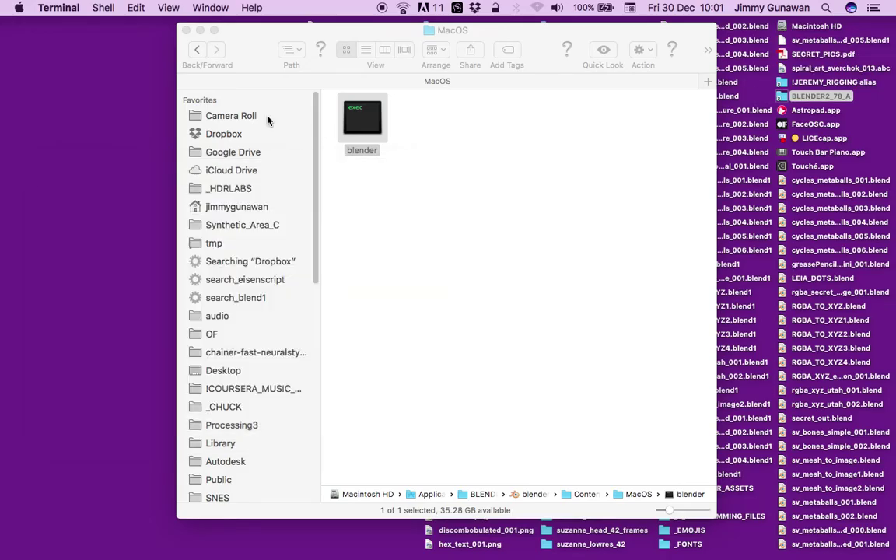
double_click(363, 126)
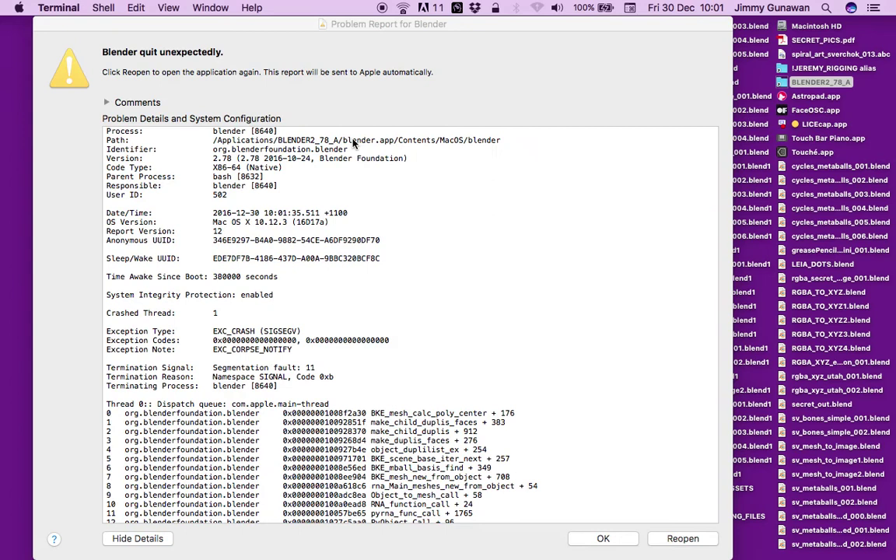
click(583, 540)
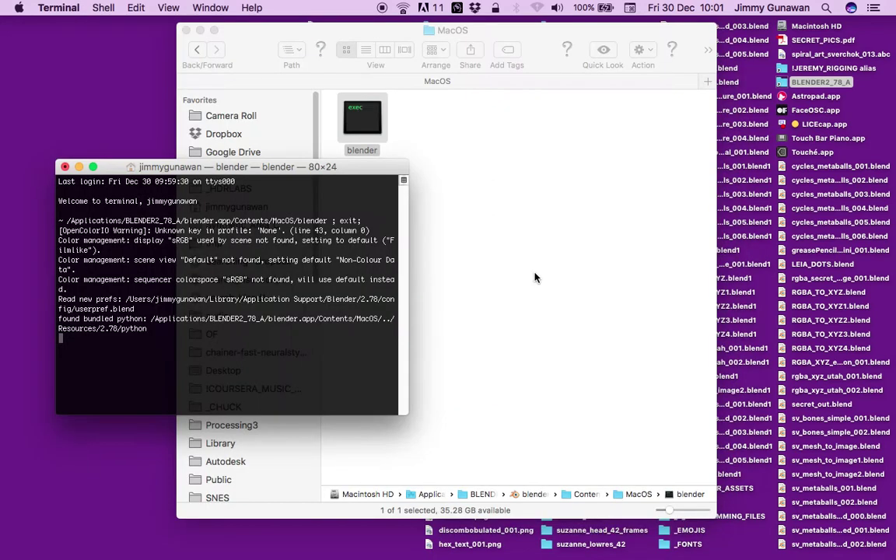
drag(175, 169, 181, 160)
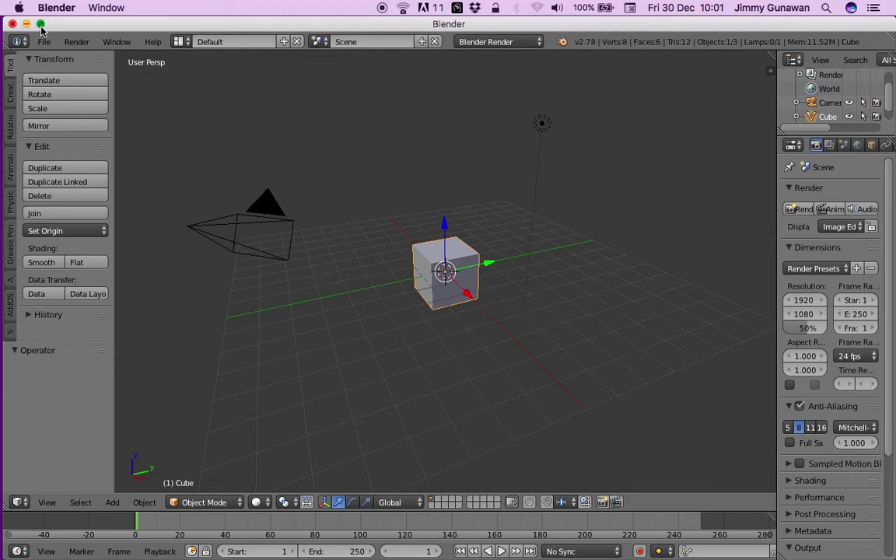
Make the Blender window full screen and reopen the recent file sv_metaballs_advanced_005.blend
click(41, 24)
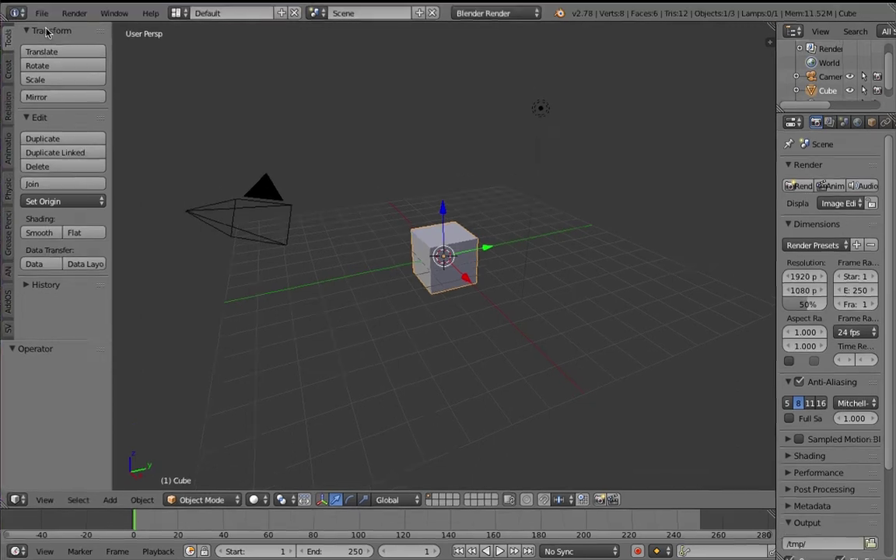
click(40, 10)
mouse_move(150, 62)
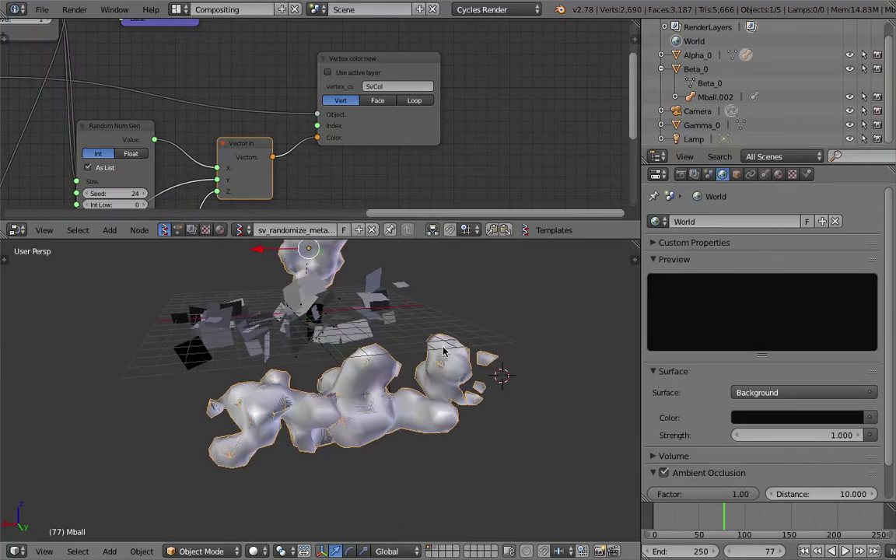
Select Gamma_0, bring up its Vertex Colors layer list in the mesh data properties, and save over the file
middle_drag(444, 352, 444, 362)
click(688, 126)
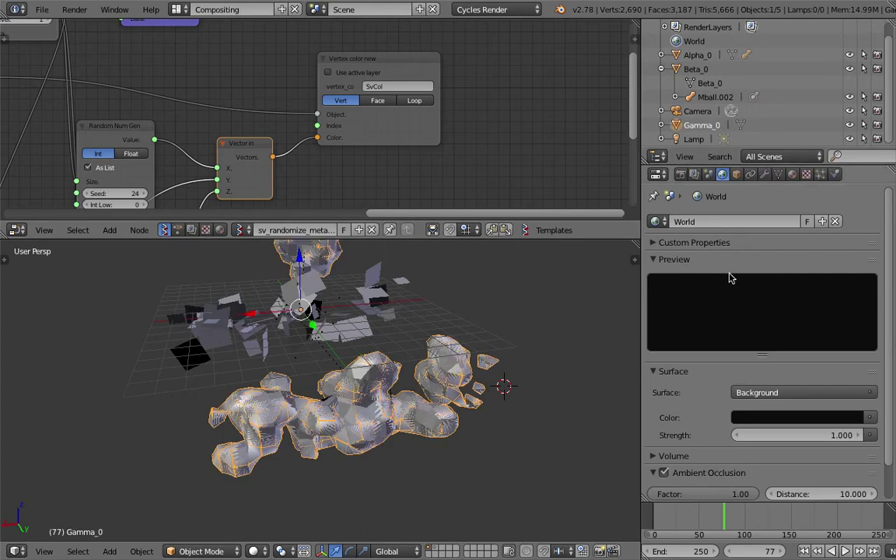
click(778, 175)
scroll(744, 395, down, 4)
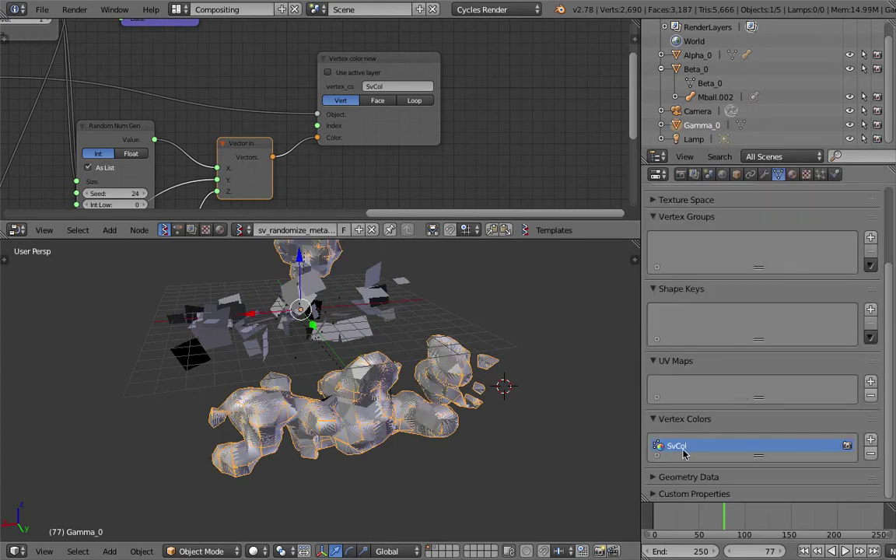
key(ctrl+s)
middle_drag(472, 354, 459, 322)
click(486, 355)
scroll(466, 345, up, 1)
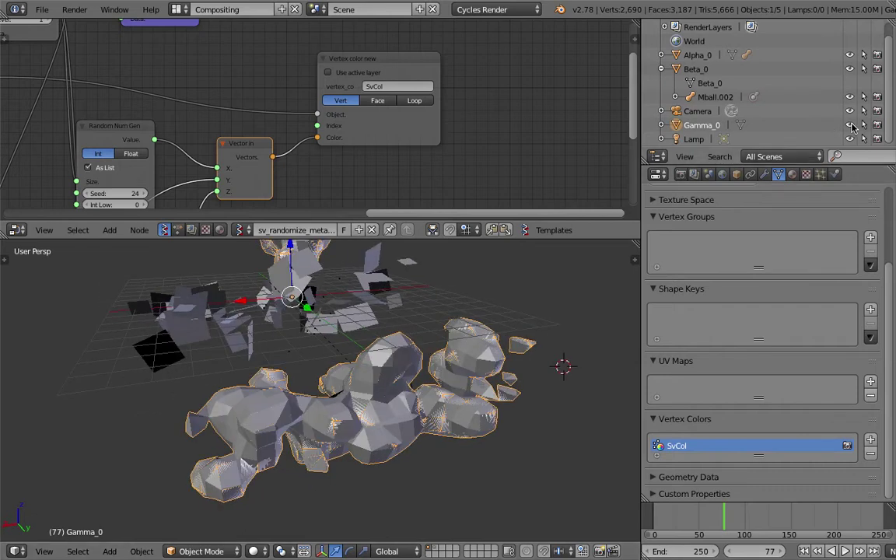
Hide Gamma_0 in the viewport and save over sv_metaballs_advanced_005.blend
click(851, 127)
middle_drag(474, 342, 486, 325)
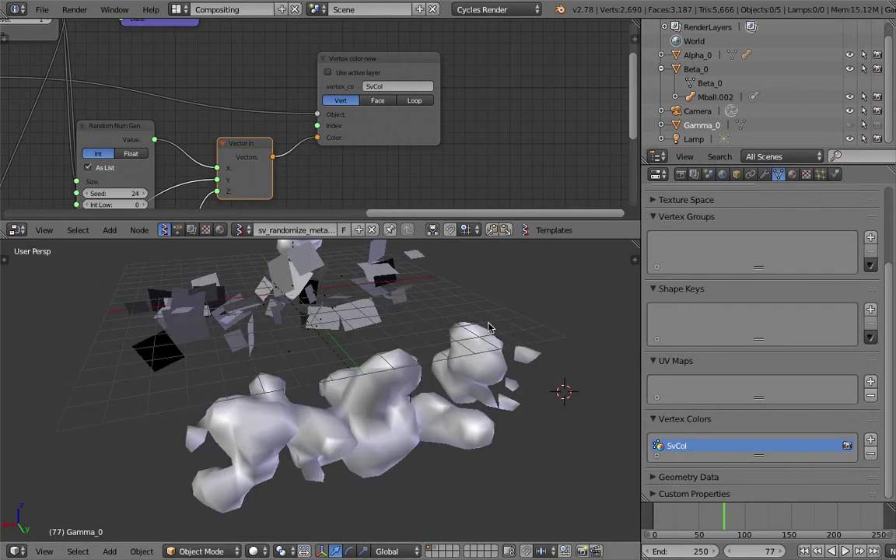
middle_drag(439, 445, 458, 438)
key(ctrl+s)
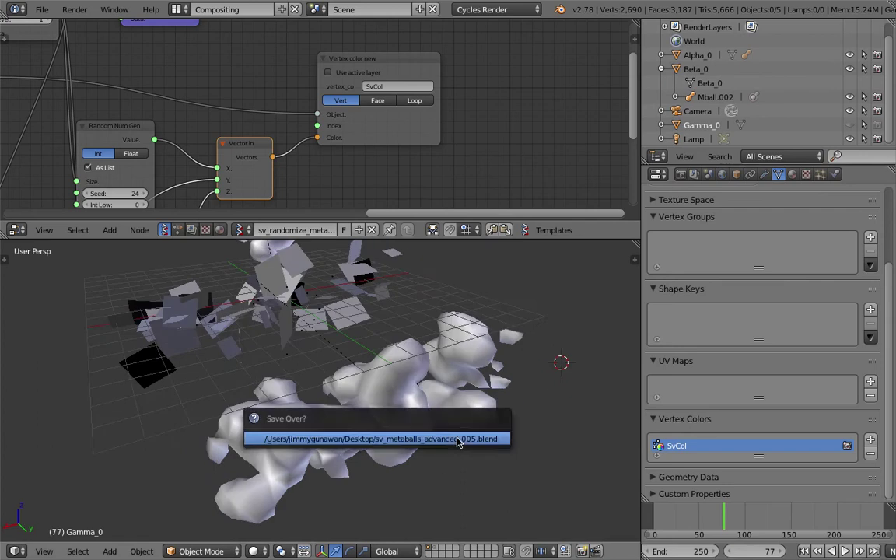
click(458, 438)
Select the Mball metaballs, show their material nodes in the node editor, and set the 3D viewport shading to Rendered
right_click(388, 380)
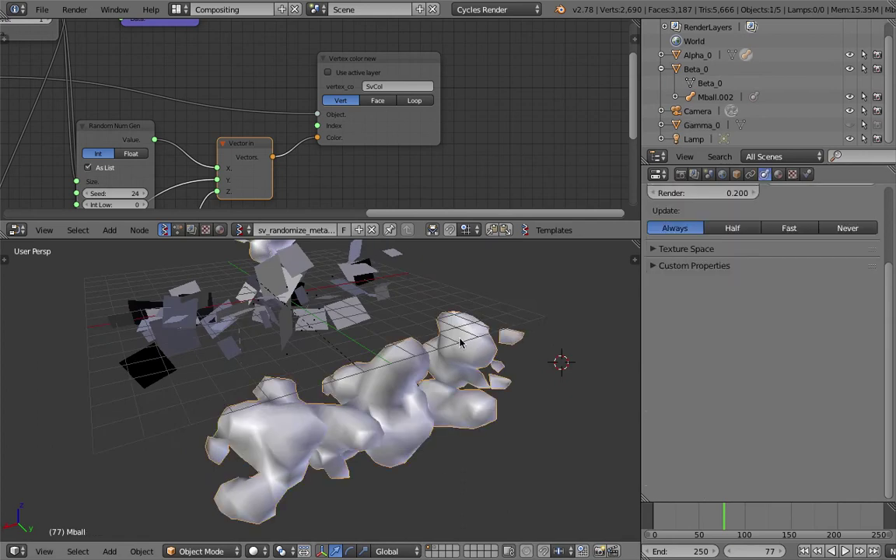
click(219, 229)
mouse_move(335, 365)
middle_down()
mouse_move(374, 386)
mouse_move(410, 432)
mouse_move(404, 466)
middle_up()
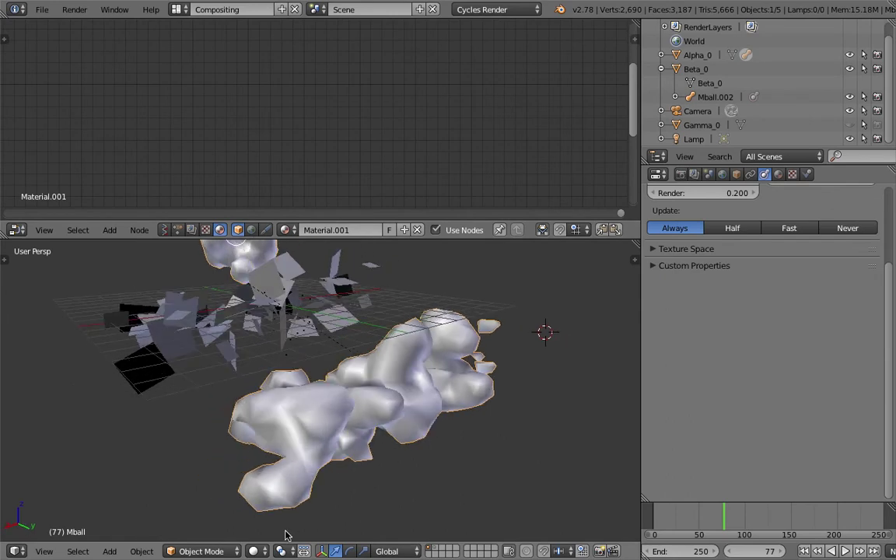
click(253, 550)
click(279, 489)
click(253, 550)
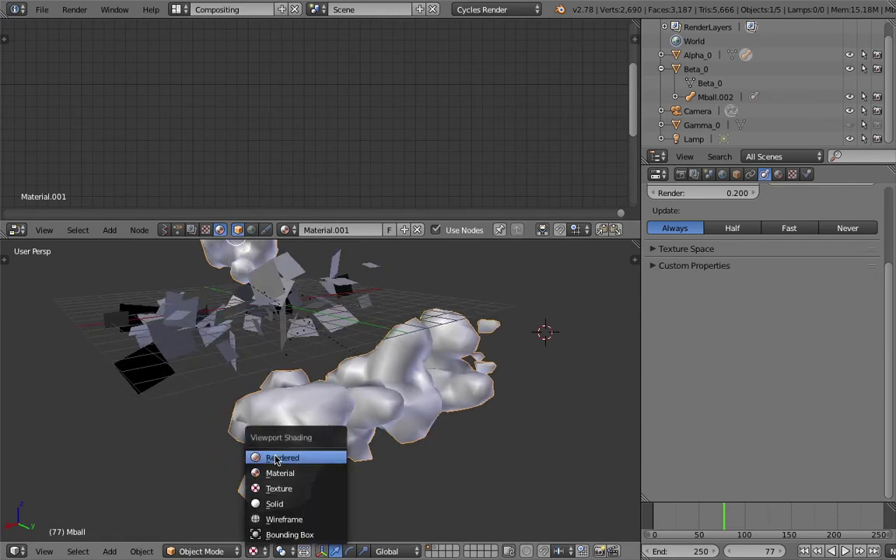
click(265, 458)
Assign Material.001 to Beta_0 and move the material's Point Density node beside the Diffuse BSDF node
right_click(379, 401)
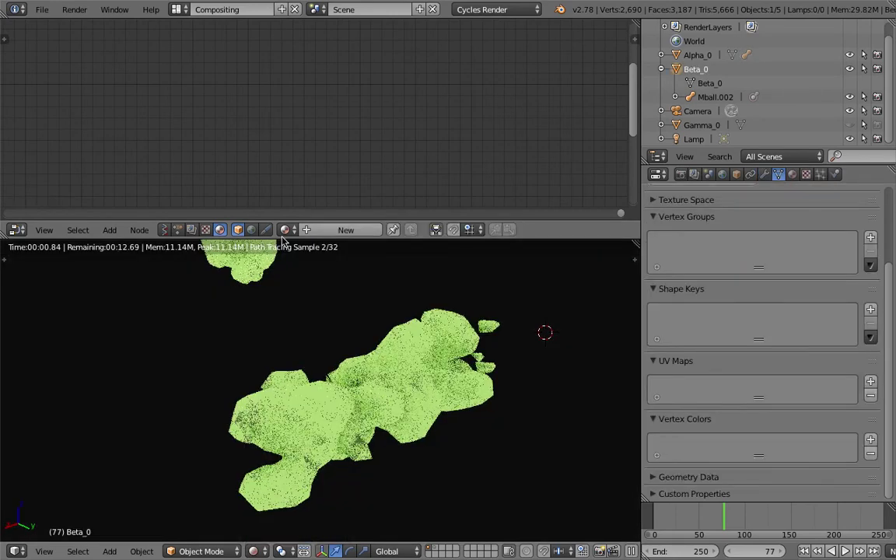
scroll(322, 139, down, 8)
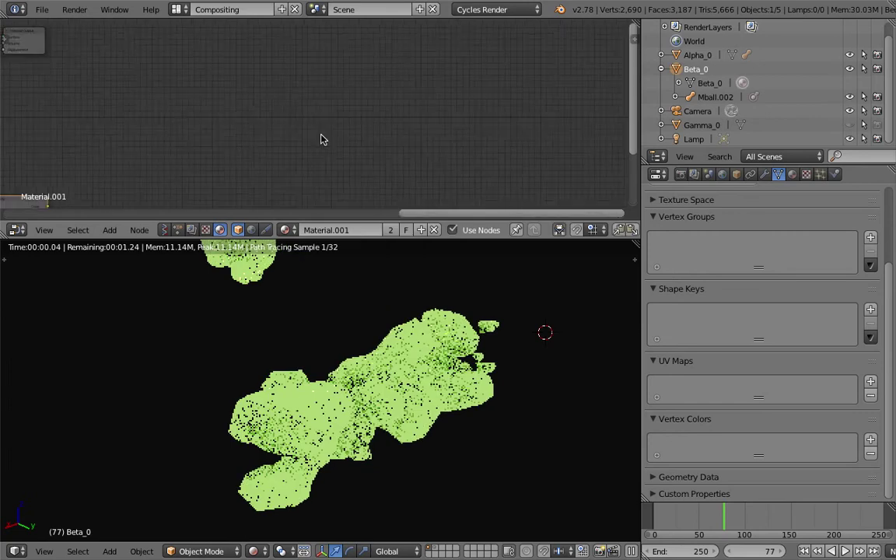
middle_drag(206, 122, 425, 153)
scroll(422, 152, down, 1)
middle_drag(414, 115, 424, 94)
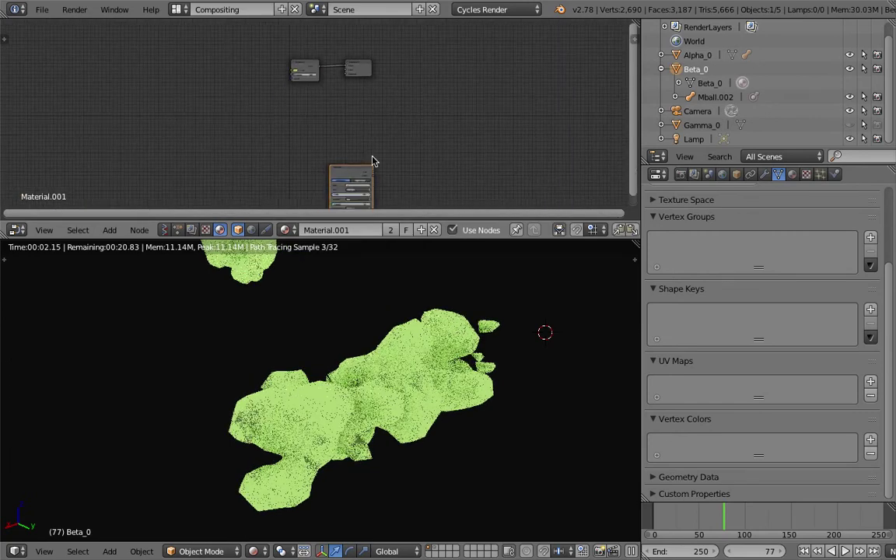
drag(368, 166, 245, 60)
middle_drag(267, 80, 303, 113)
scroll(303, 113, up, 4)
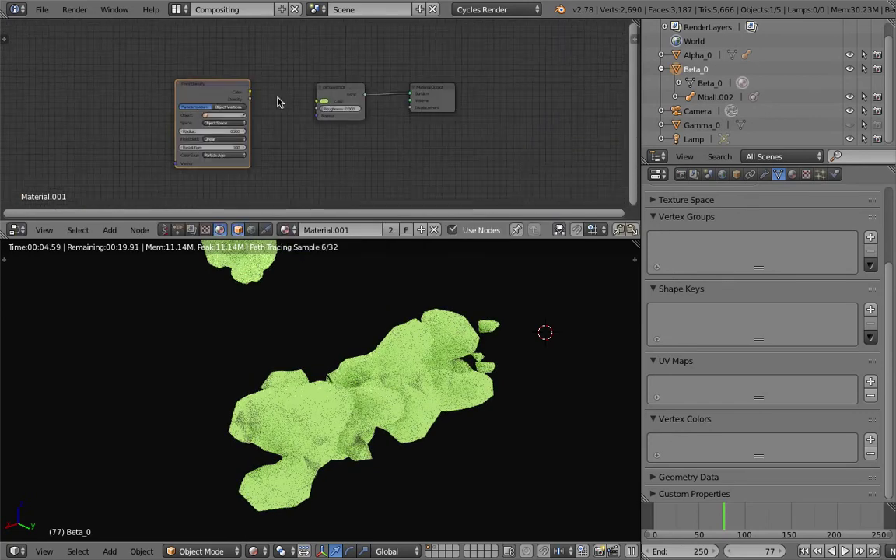
Set the Point Density node's Object to Gamma_0 and wire its Color output to Diffuse BSDF's Color input
scroll(251, 76, up, 1)
click(225, 100)
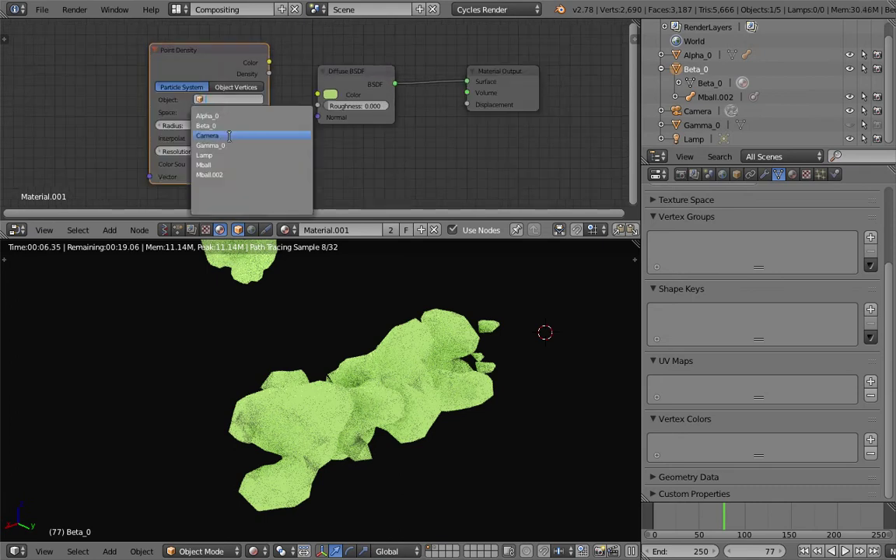
click(225, 134)
drag(267, 62, 318, 94)
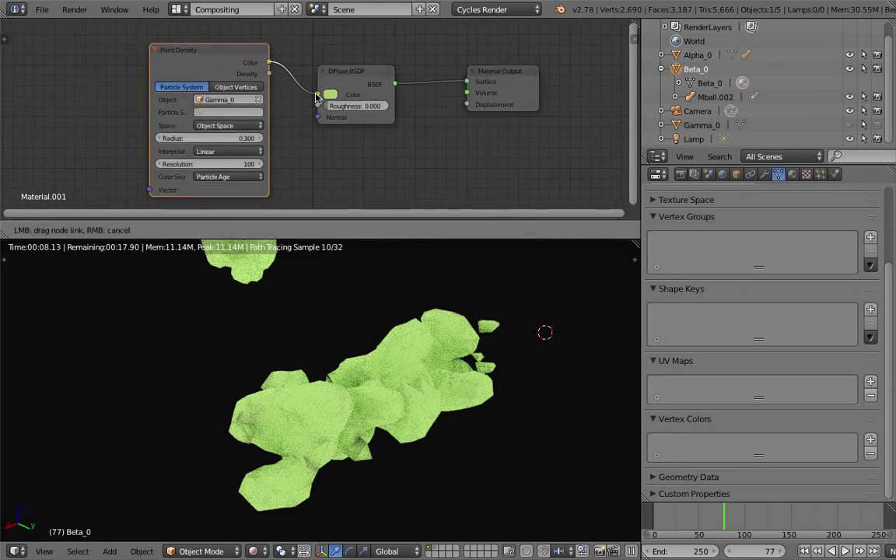
Save over the file and move the Point Density node farther away from Diffuse BSDF
scroll(315, 109, up, 1)
key(ctrl+s)
click(305, 121)
drag(221, 56, 164, 34)
Delete the Diffuse BSDF node and place an Emission node between Point Density and Material Output
scroll(343, 85, down, 1)
click(350, 86)
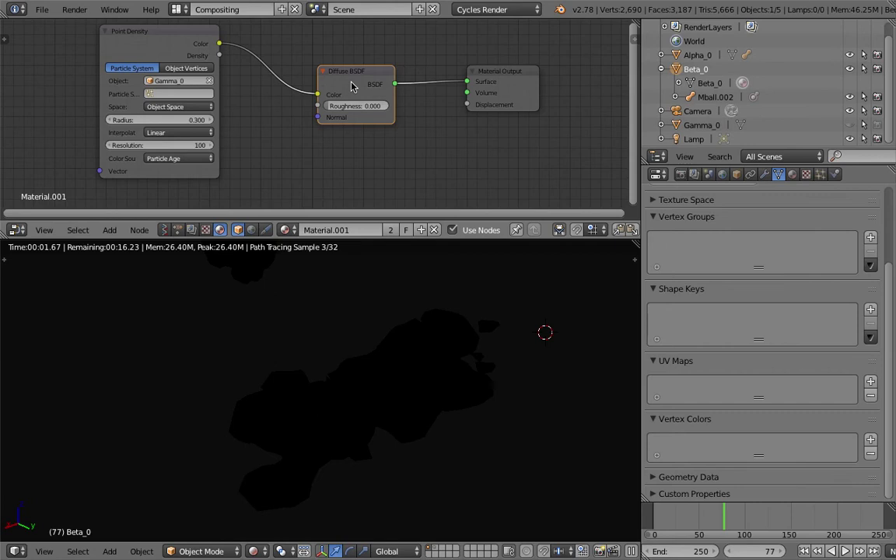
key(x)
key(shift+a)
click(350, 87)
text(emi)
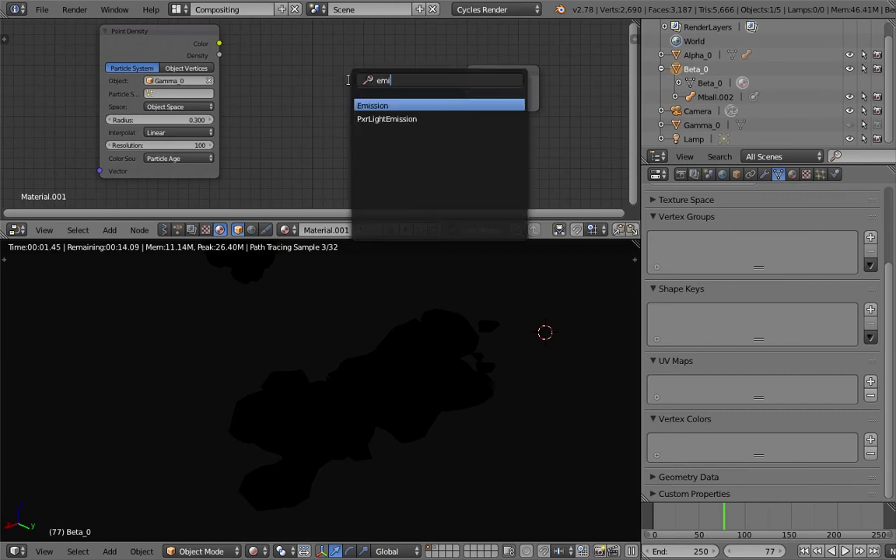
key(Return)
click(292, 66)
Wire Point Density's Color to Emission's Color input, and the Emission output to Material Output's Surface
drag(220, 44, 289, 87)
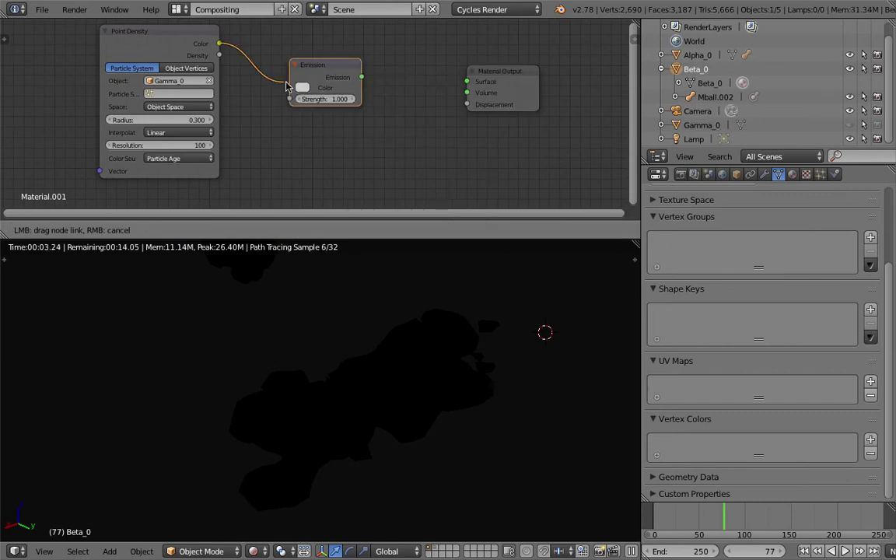
drag(361, 77, 467, 81)
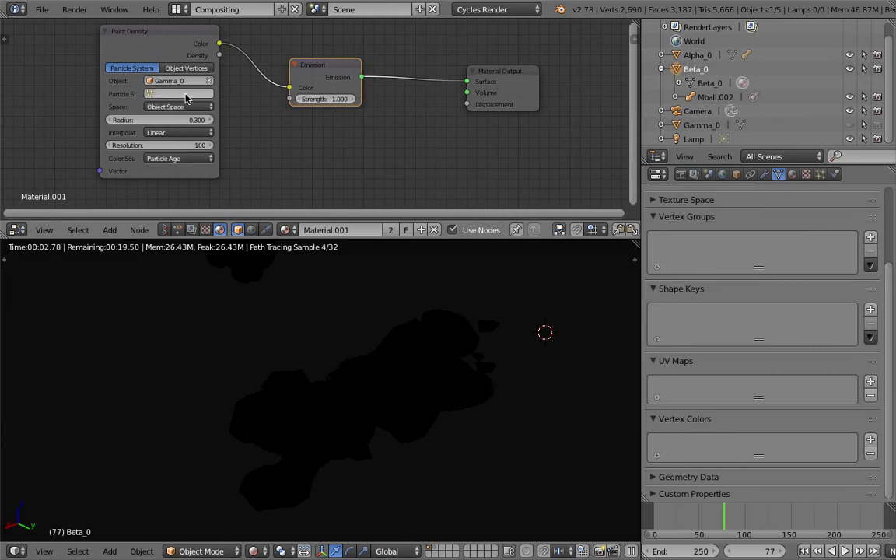
scroll(116, 68, up, 2)
scroll(172, 117, down, 1)
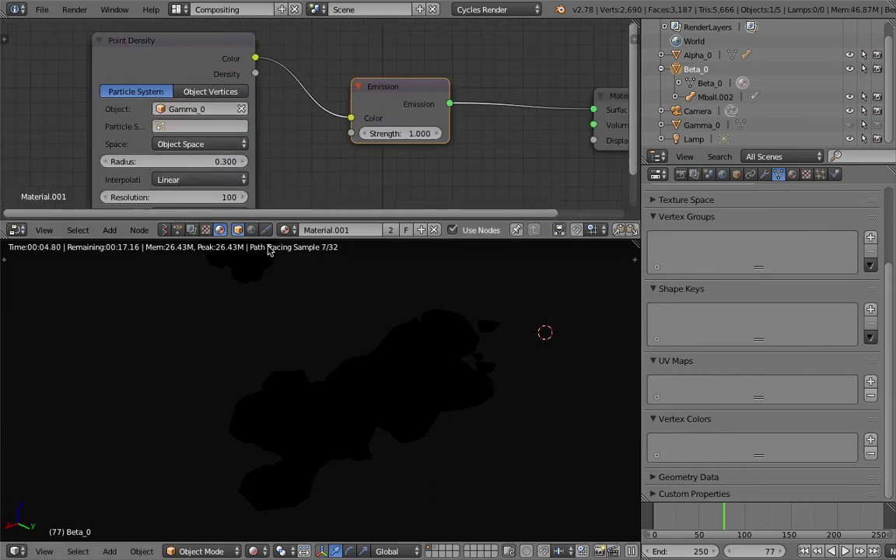
Enlarge the node editor and switch the Point Density node to Object Vertices in World Space
drag(268, 238, 266, 271)
drag(132, 63, 115, 44)
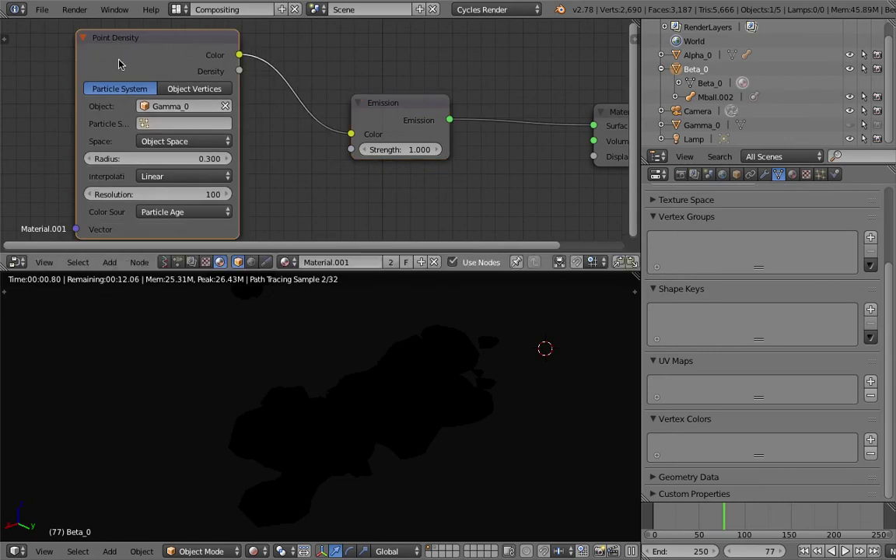
click(186, 91)
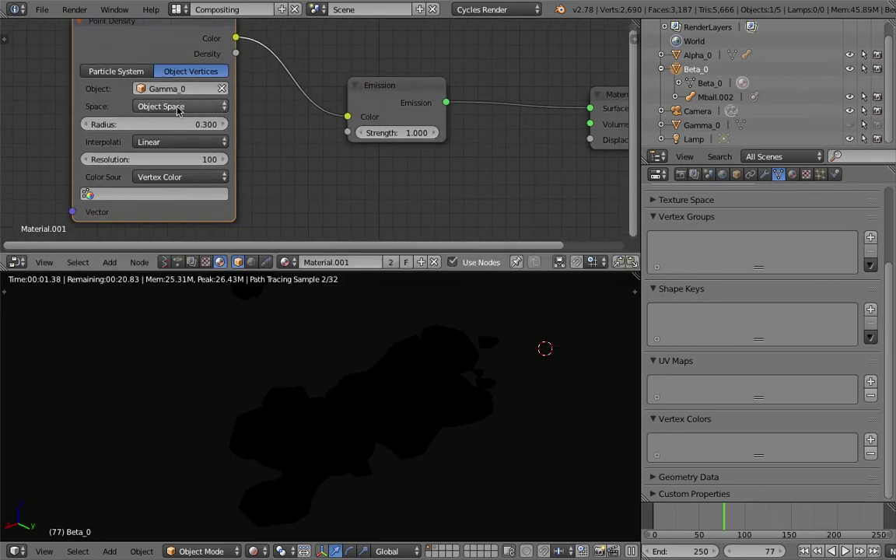
click(181, 106)
click(167, 74)
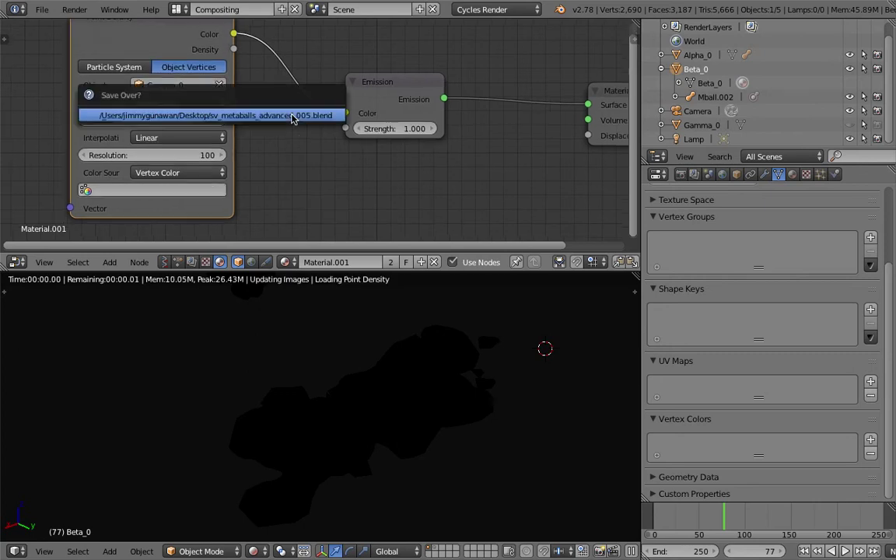
middle_drag(342, 363, 350, 325)
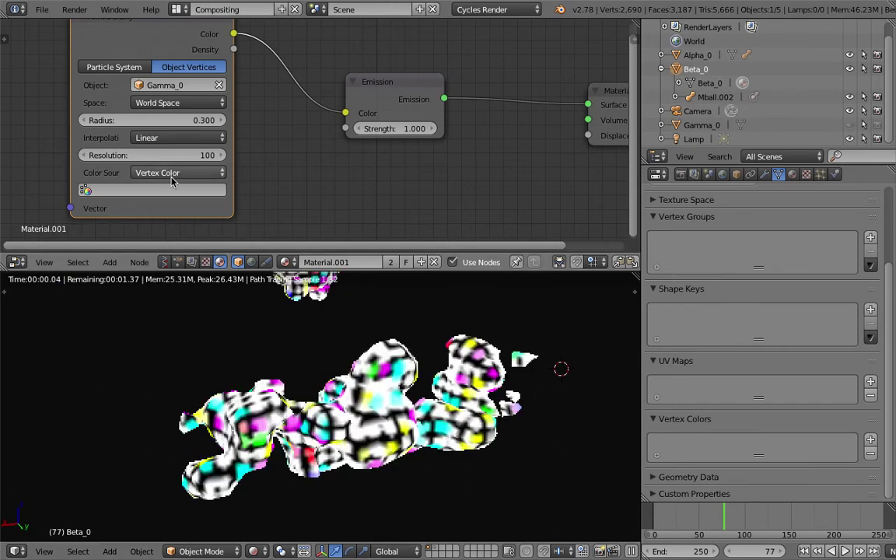
Choose SvCol as the Point Density node's vertex color layer and try Vertex Normal as its color source
click(164, 190)
click(163, 209)
click(177, 172)
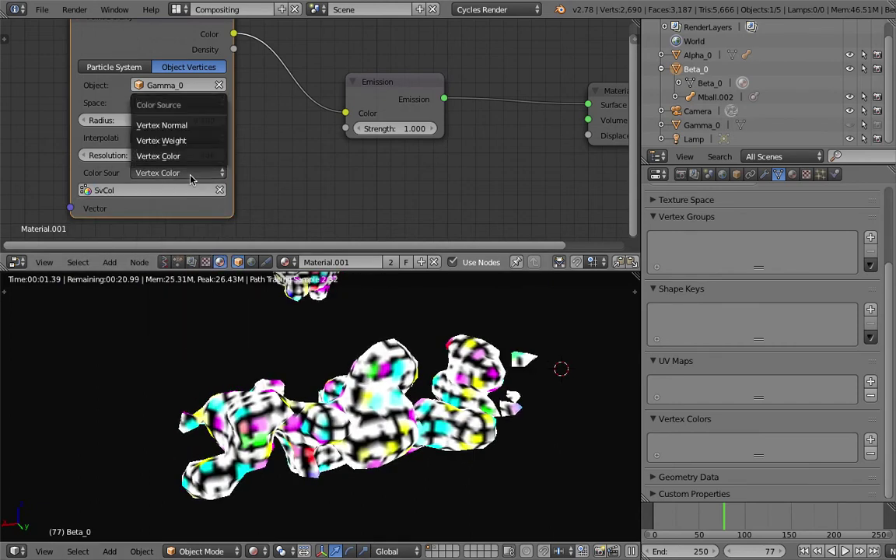
click(177, 125)
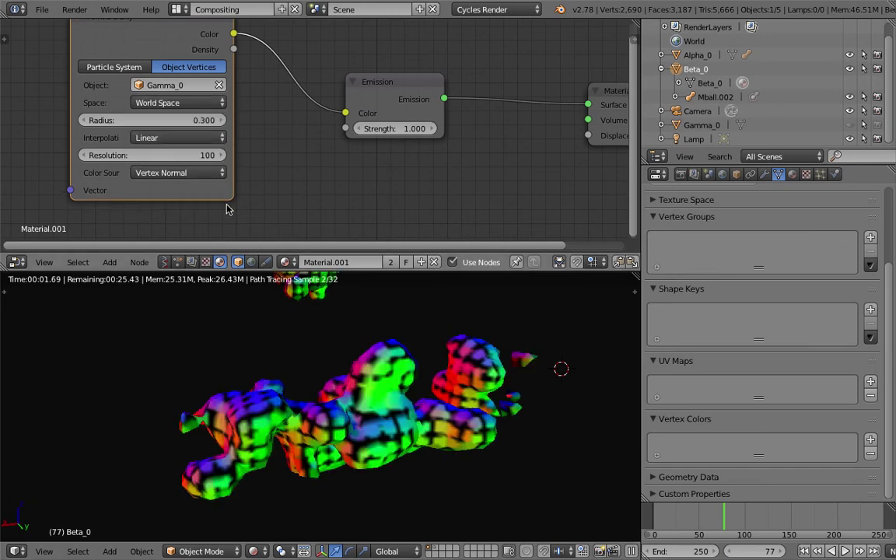
Set the Point Density node's Resolution to 25
click(177, 154)
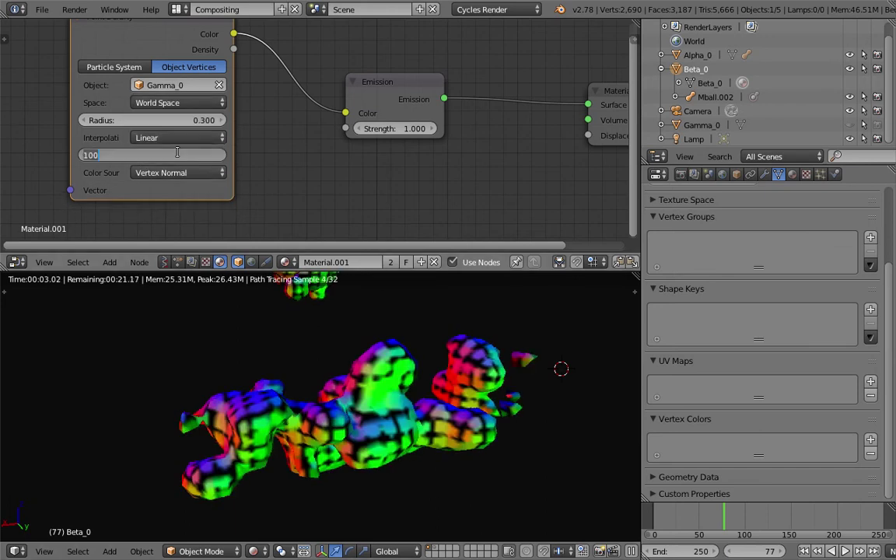
text(25)
key(Return)
Try Closest and Linear interpolation on the Point Density node, settle on Cubic, and inspect the rendered metaballs
click(174, 138)
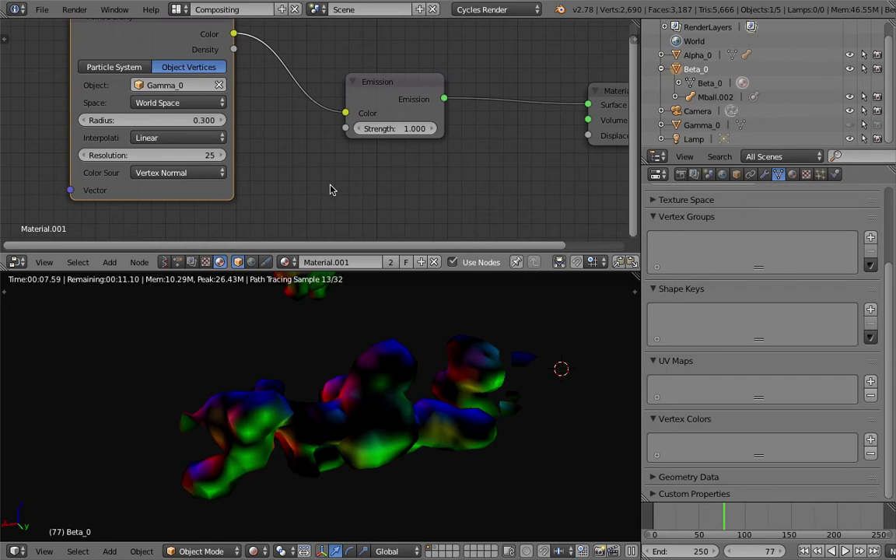
click(163, 138)
click(159, 125)
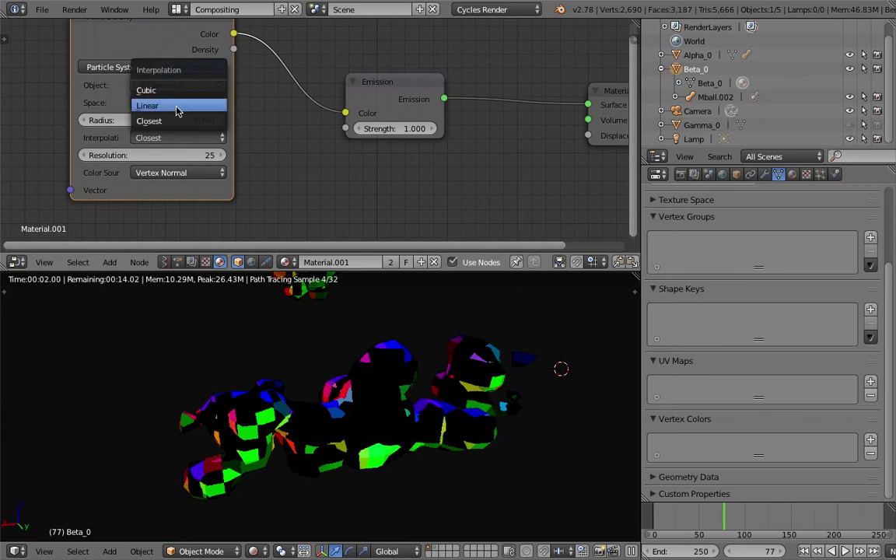
click(179, 106)
click(177, 138)
click(182, 91)
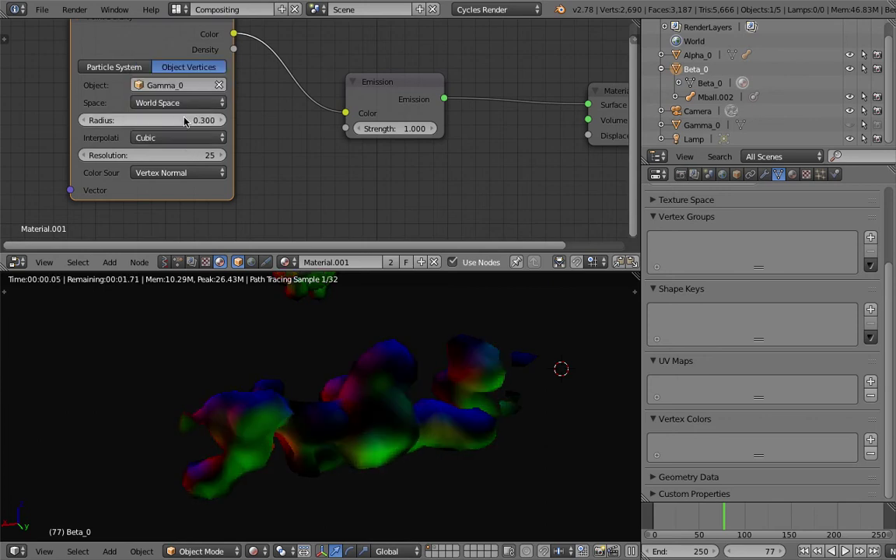
click(183, 137)
click(184, 91)
middle_drag(408, 406, 394, 387)
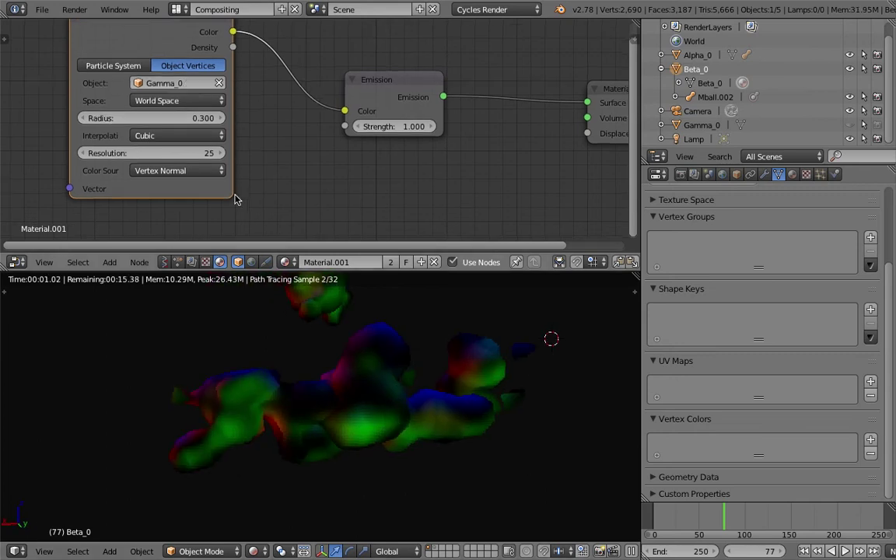
Set the Point Density node's color source to Vertex Color and view the rendered metaballs from another angle
click(173, 171)
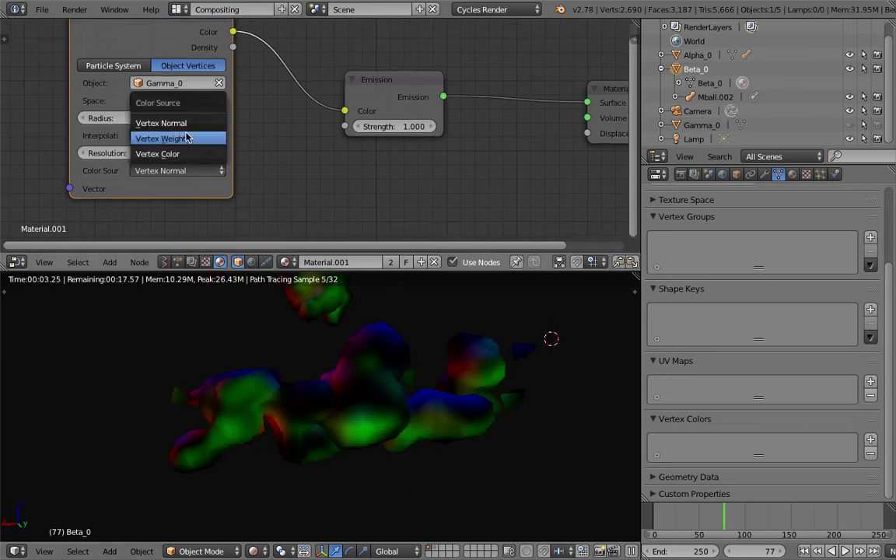
click(164, 154)
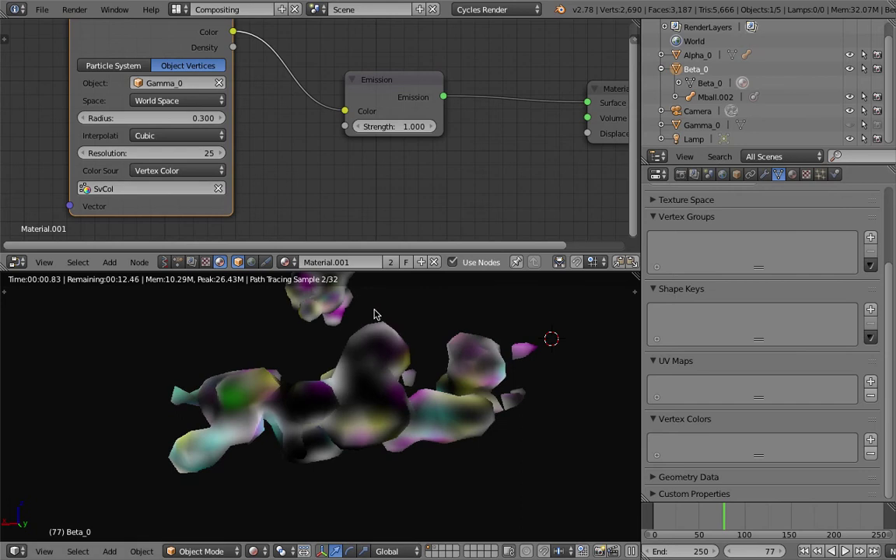
mouse_move(395, 371)
middle_down()
mouse_move(458, 380)
mouse_move(389, 387)
middle_up()
Switch the node editor to Sverchok and load the sv_randomize_metaballs_color node tree
click(165, 262)
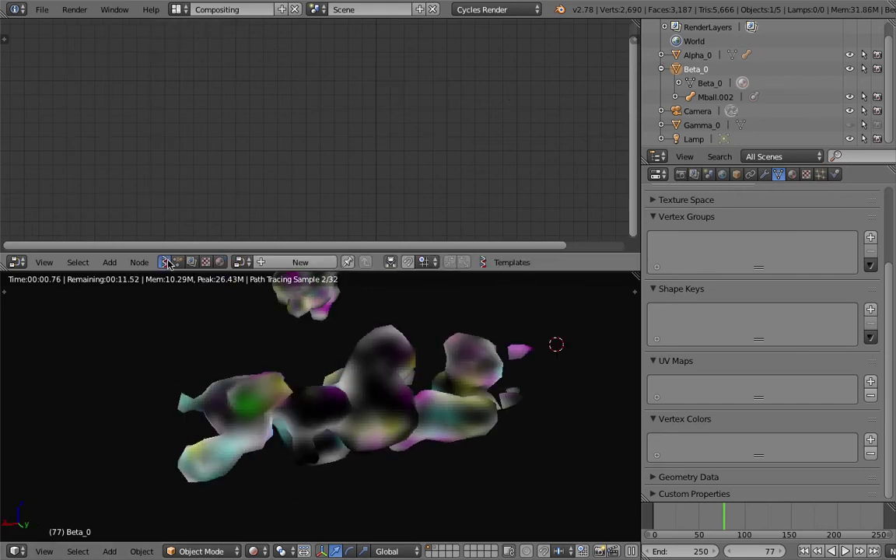
click(241, 262)
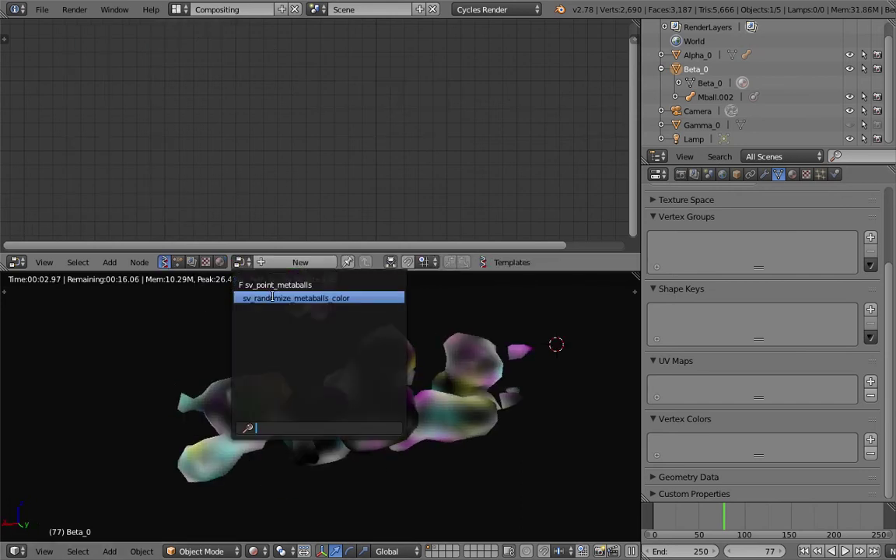
click(273, 297)
middle_drag(365, 178, 401, 179)
scroll(350, 180, down, 3)
Enable Use active layer on the Vertex color new node, shift the node slightly aside, and save over the file
click(458, 133)
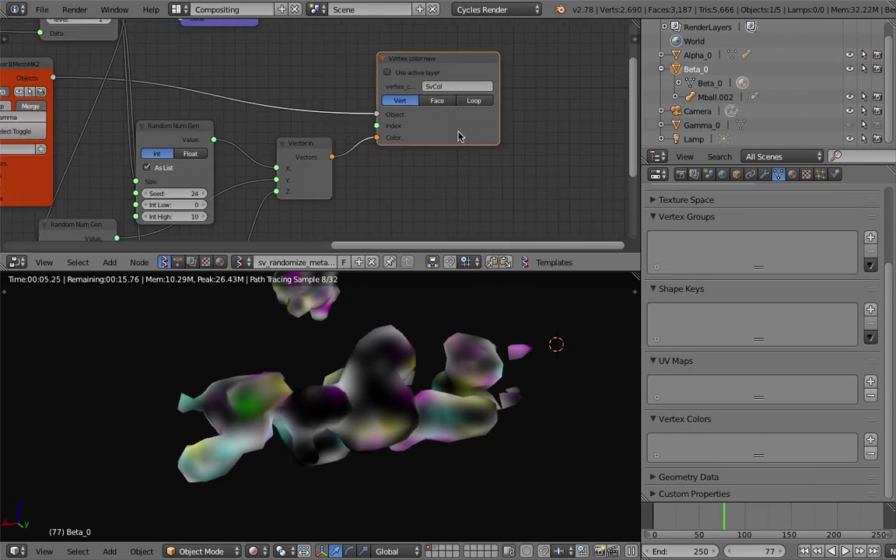
drag(458, 132, 481, 128)
click(434, 66)
middle_drag(471, 127, 491, 122)
key(ctrl+s)
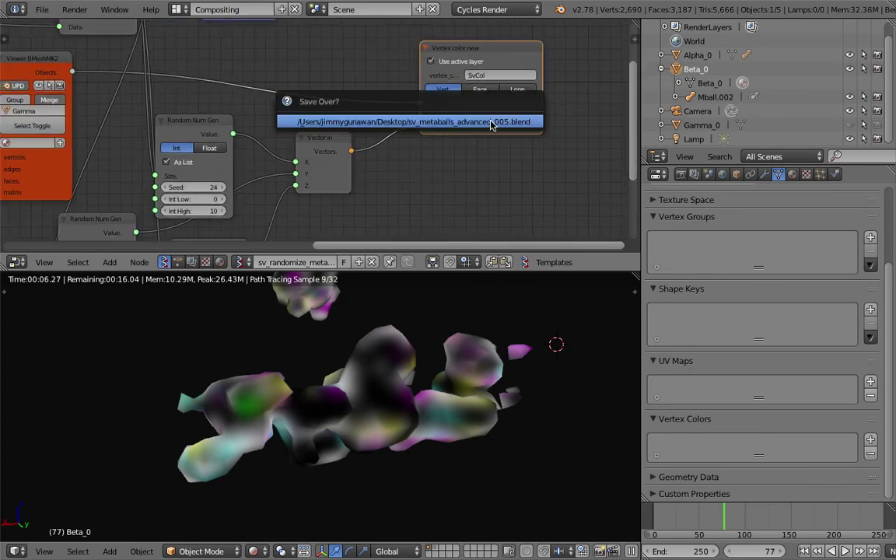
click(491, 125)
Set the Seed of the Random Num Gen feeding Vector in's X to 45 and move that node slightly
middle_drag(366, 159, 398, 130)
middle_drag(222, 158, 291, 115)
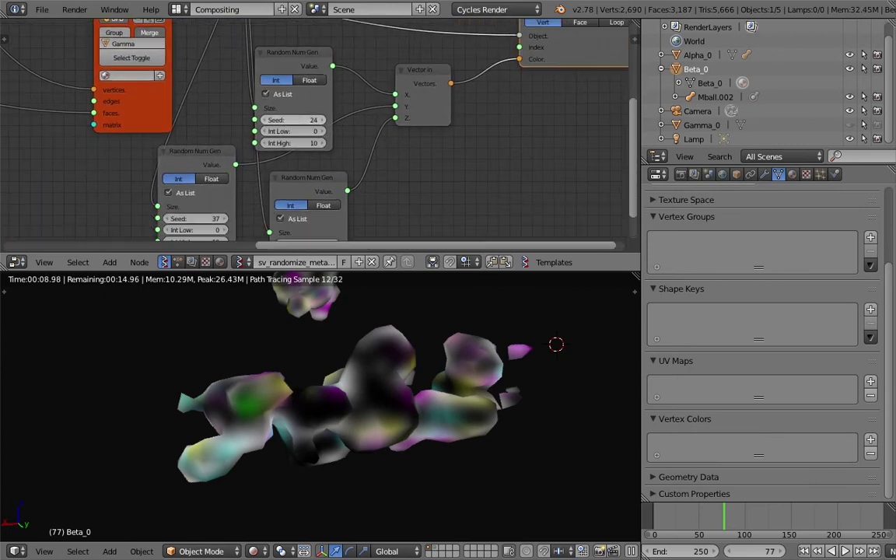
click(321, 120)
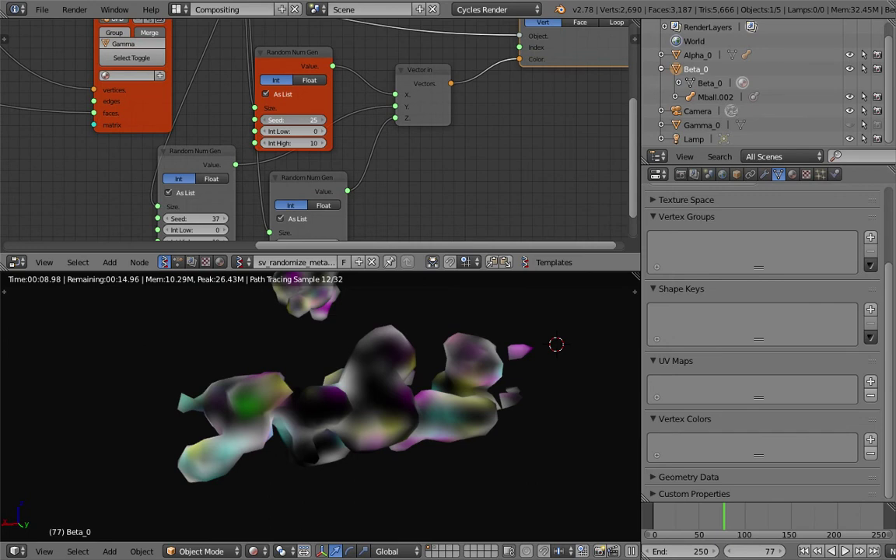
drag(293, 121, 308, 121)
drag(286, 62, 270, 47)
middle_drag(285, 74, 288, 75)
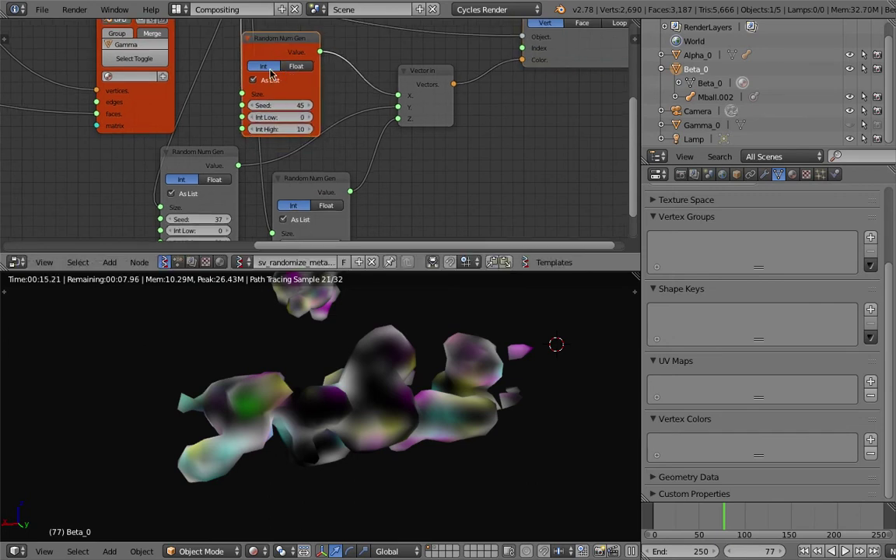
Switch all three Random Num Gen nodes feeding Vector in from Int to Float
click(303, 69)
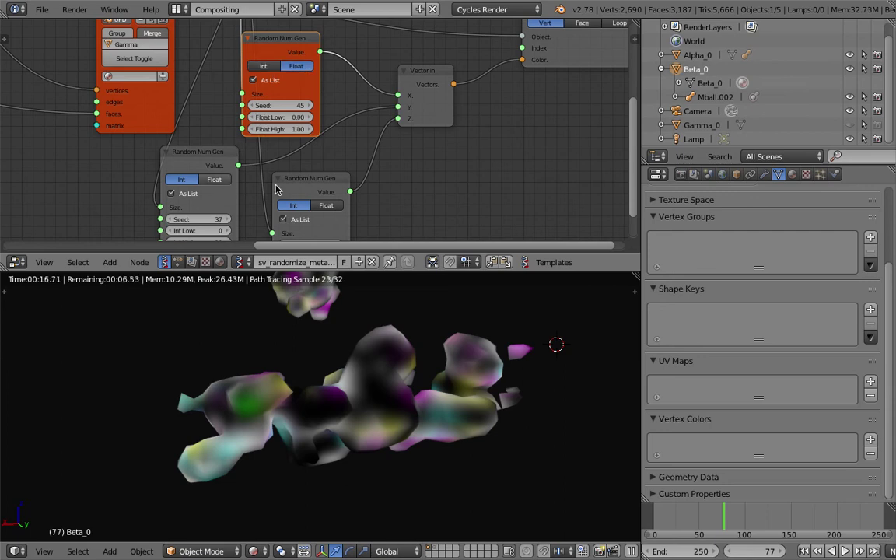
click(220, 181)
click(326, 205)
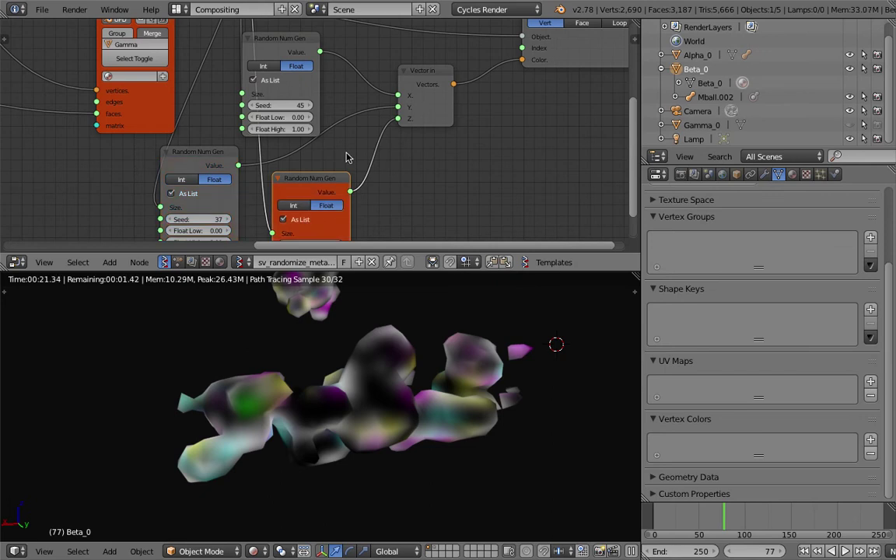
Set the Seed of the Random Num Gen feeding Vector in's Z to 7
shift+scroll(348, 136, down, 2)
scroll(323, 105, down, 2)
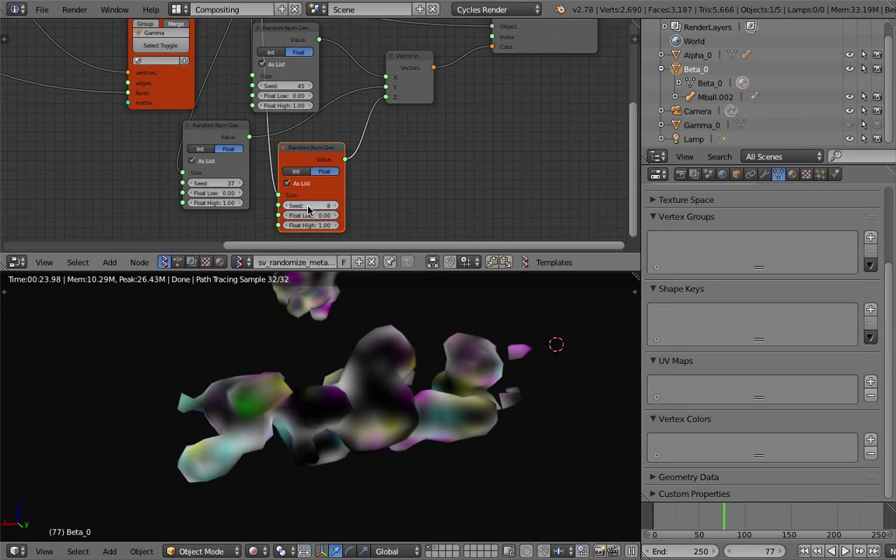
drag(319, 204, 312, 204)
middle_drag(373, 205, 370, 203)
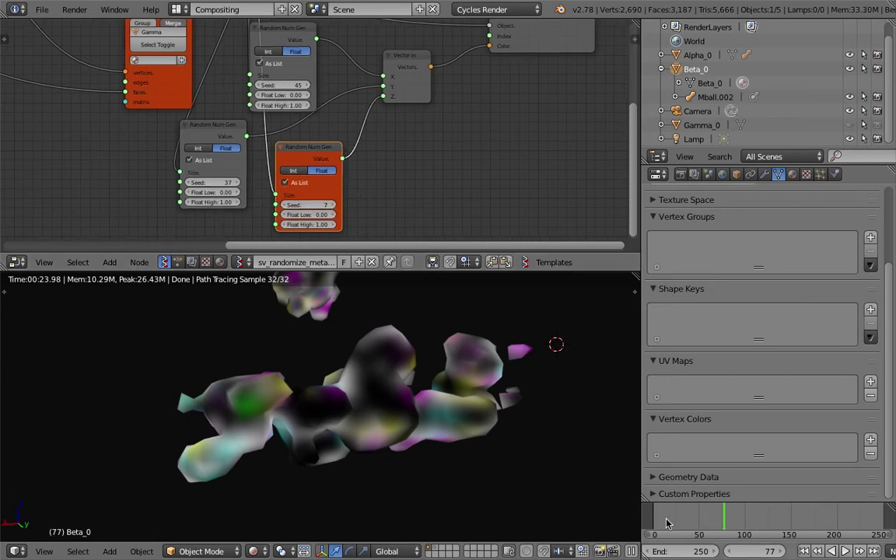
Try Face mode on the Vertex color new node and switch it back to Vert
middle_drag(456, 144, 424, 168)
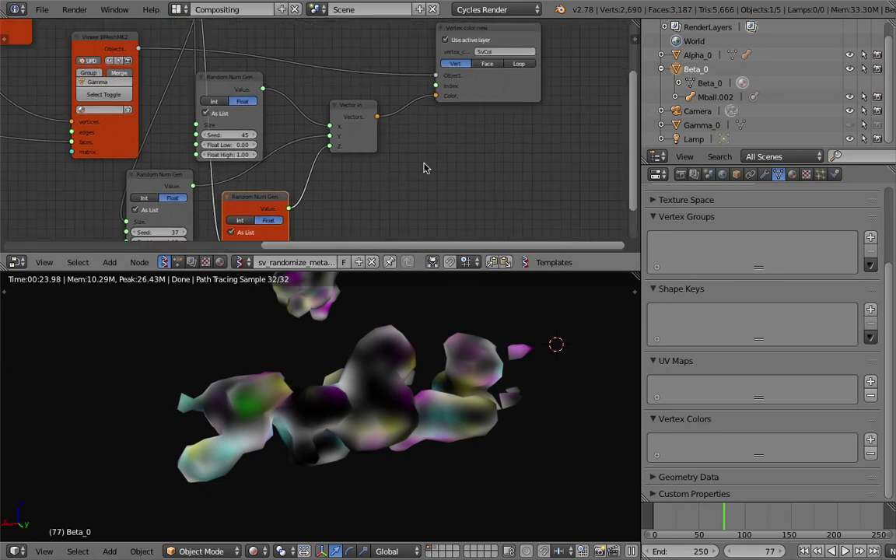
click(484, 65)
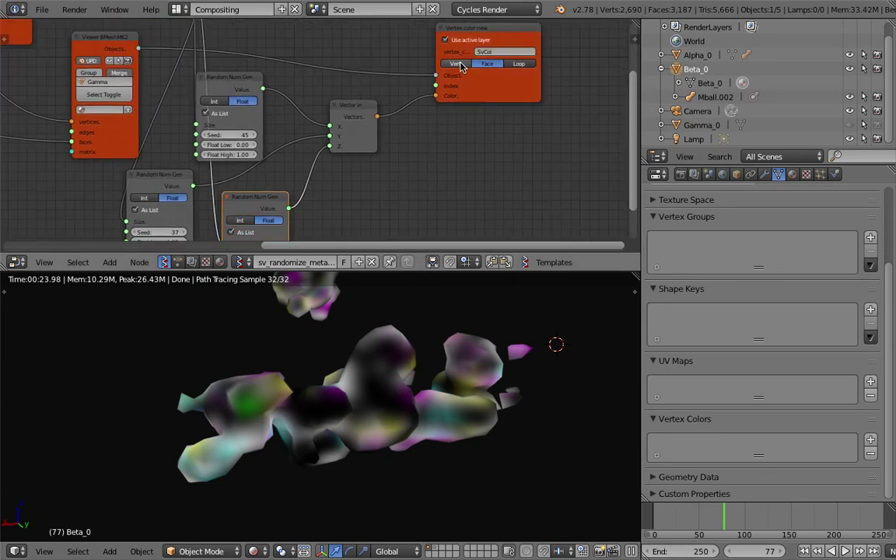
click(458, 63)
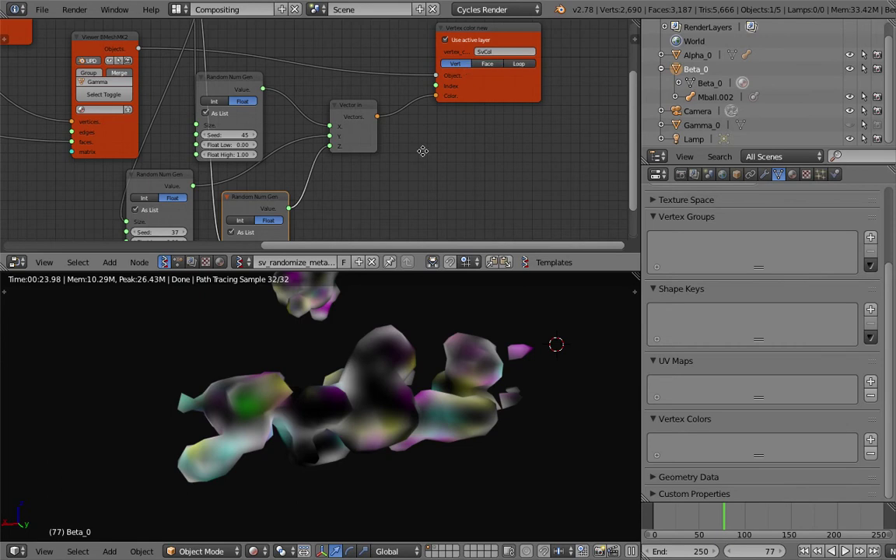
middle_drag(421, 150, 450, 136)
middle_drag(347, 98, 338, 156)
middle_drag(401, 122, 407, 140)
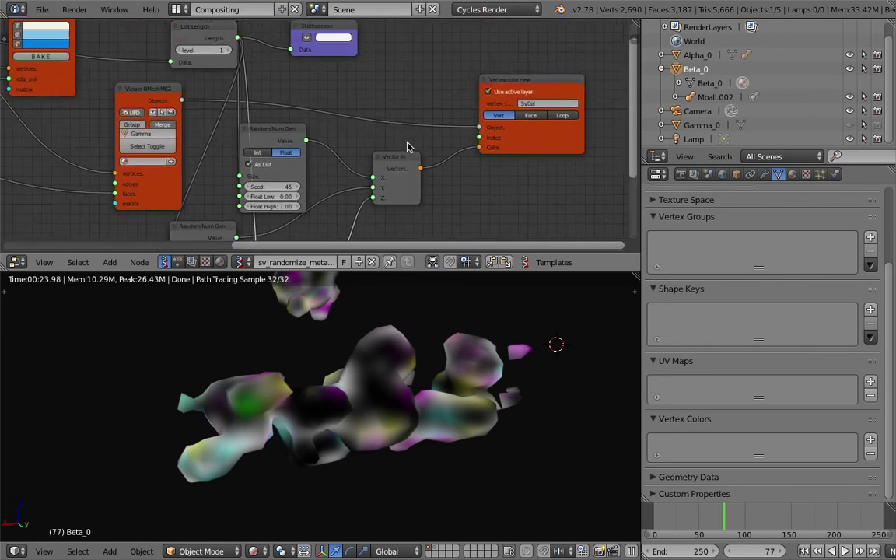
Move the Viewer BMeshMK2 and Vertex color new nodes farther apart and examine the latter's inputs
drag(178, 103, 157, 100)
drag(545, 143, 565, 141)
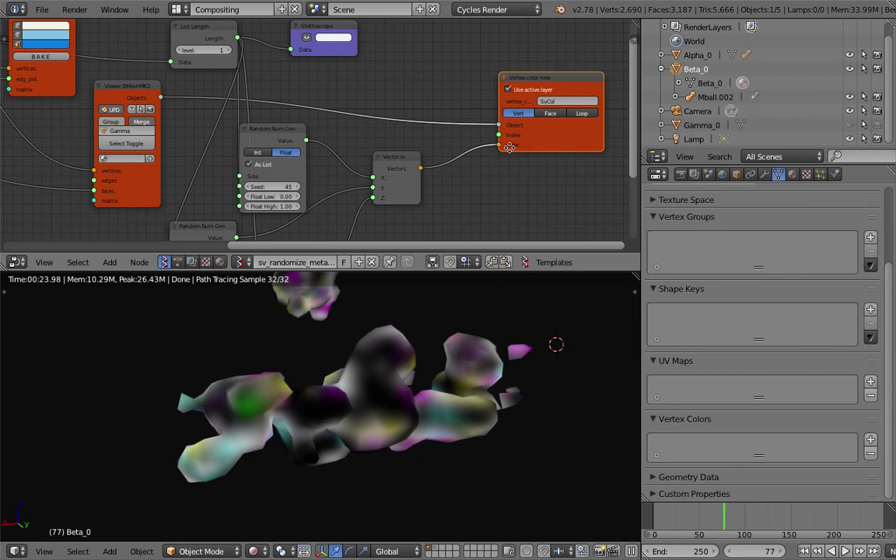
middle_drag(505, 148, 392, 130)
scroll(393, 120, up, 3)
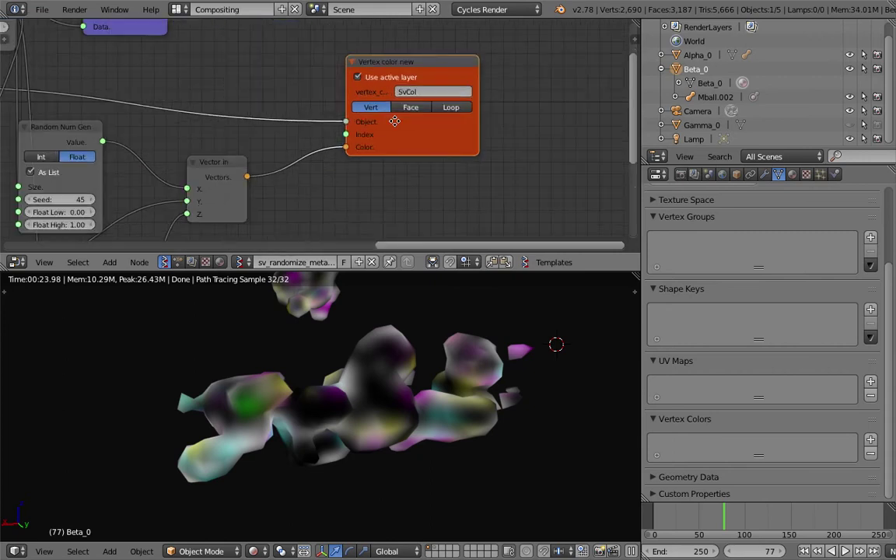
scroll(392, 117, up, 3)
middle_drag(344, 181, 347, 163)
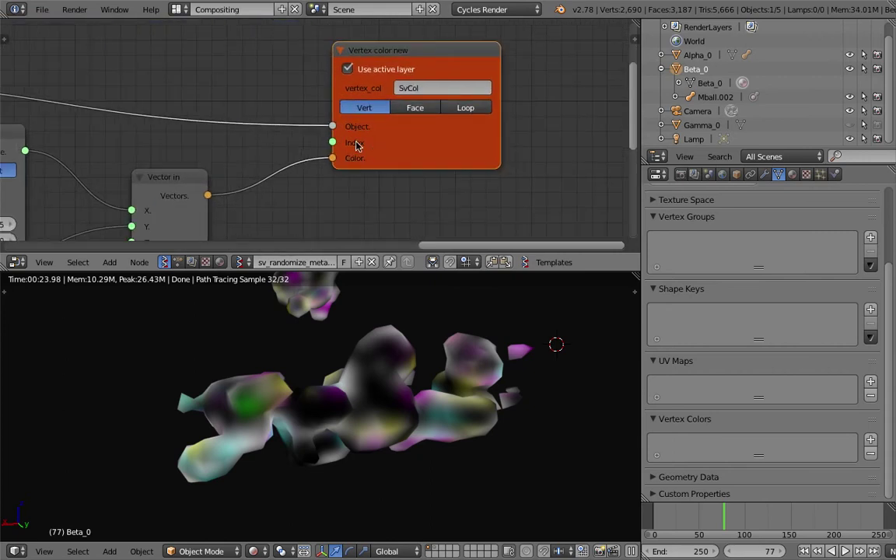
Raise the Seed of the Random Num Gen feeding Vector in's X to 47
scroll(347, 156, down, 4)
middle_drag(242, 157, 463, 76)
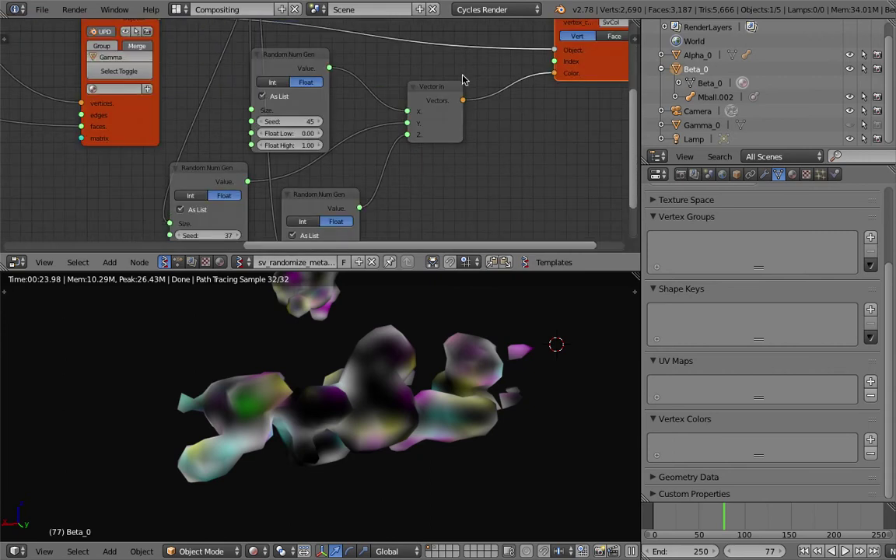
click(319, 122)
click(319, 122)
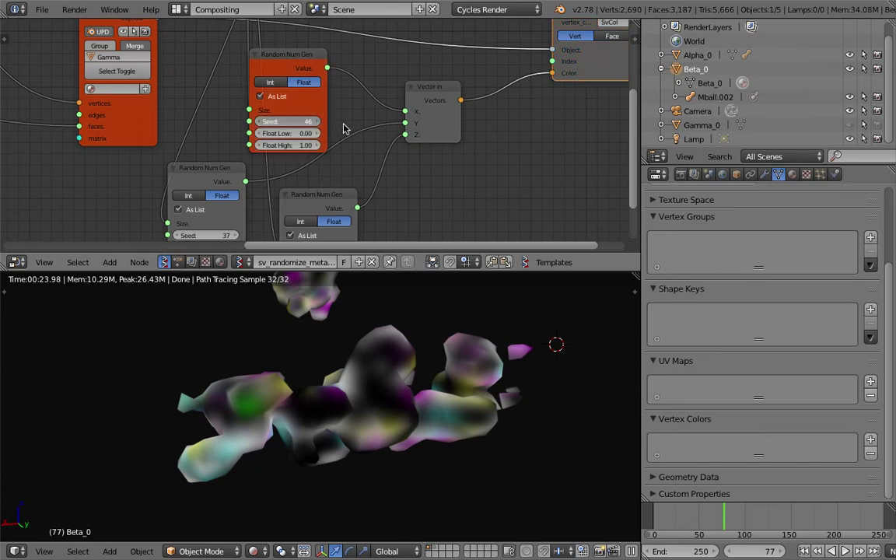
Shift the X Random Num Gen, Vector in and Vertex color new nodes away from Viewer BMeshMK2, and save over the file
scroll(346, 124, down, 1)
drag(286, 74, 352, 72)
drag(419, 93, 469, 95)
drag(543, 83, 562, 93)
key(ctrl+s)
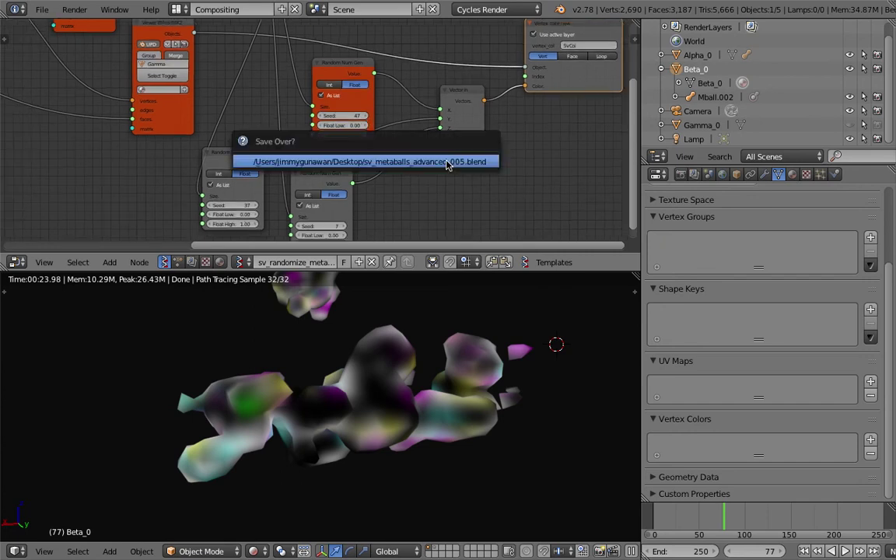
click(447, 164)
Add a Stethoscope node beside Vector in and connect Vector in's Vectors output to its Data input
middle_drag(447, 164, 416, 160)
key(shift+a)
click(463, 140)
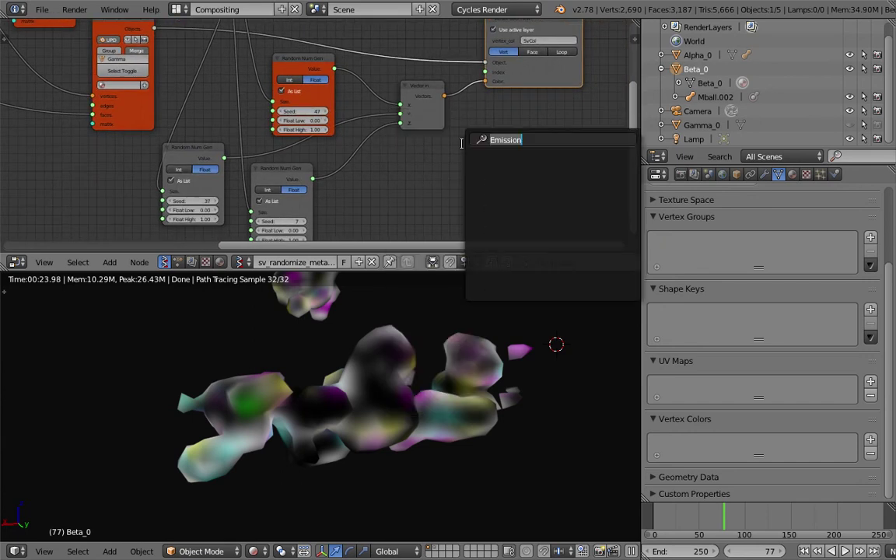
text(ste)
key(Return)
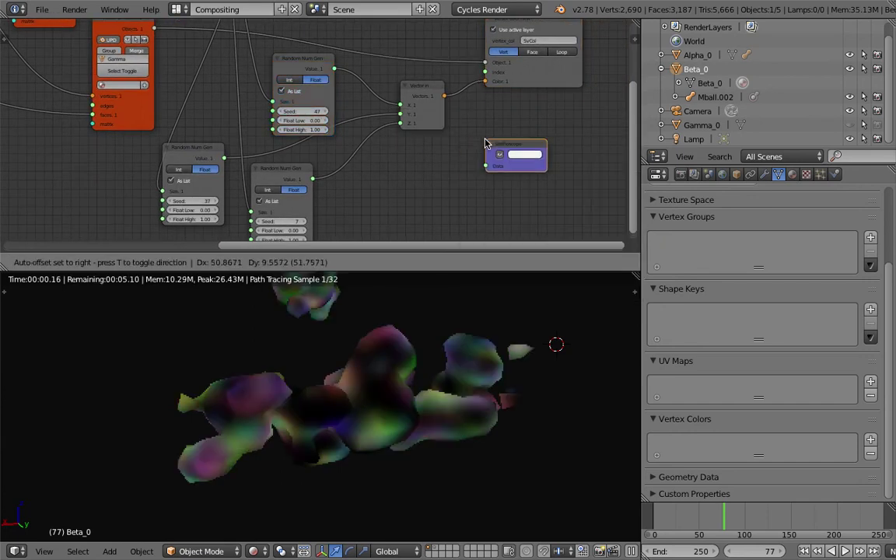
click(523, 140)
drag(444, 96, 522, 162)
middle_drag(484, 179, 427, 174)
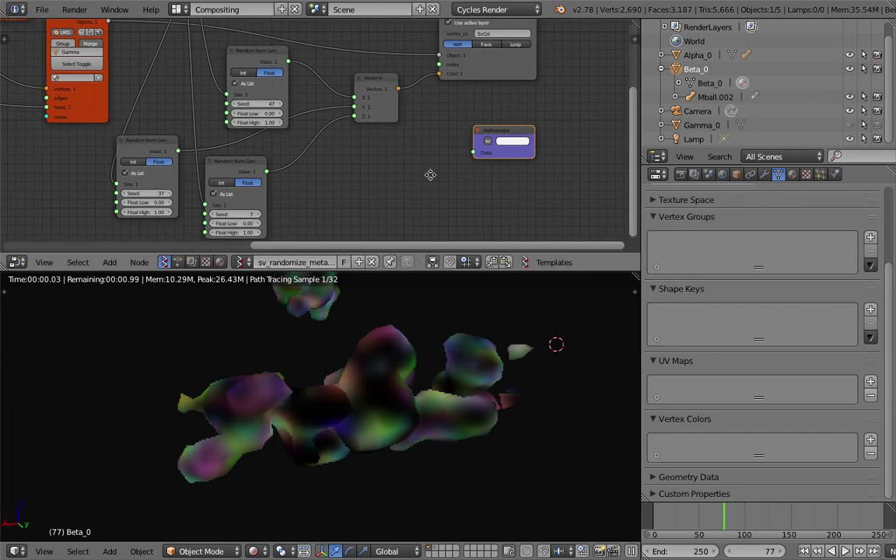
drag(388, 92, 498, 149)
Examine the Vector in values listed by the Stethoscope, and delete the Stethoscope node
middle_drag(507, 116, 462, 114)
scroll(462, 114, up, 4)
middle_drag(514, 134, 374, 126)
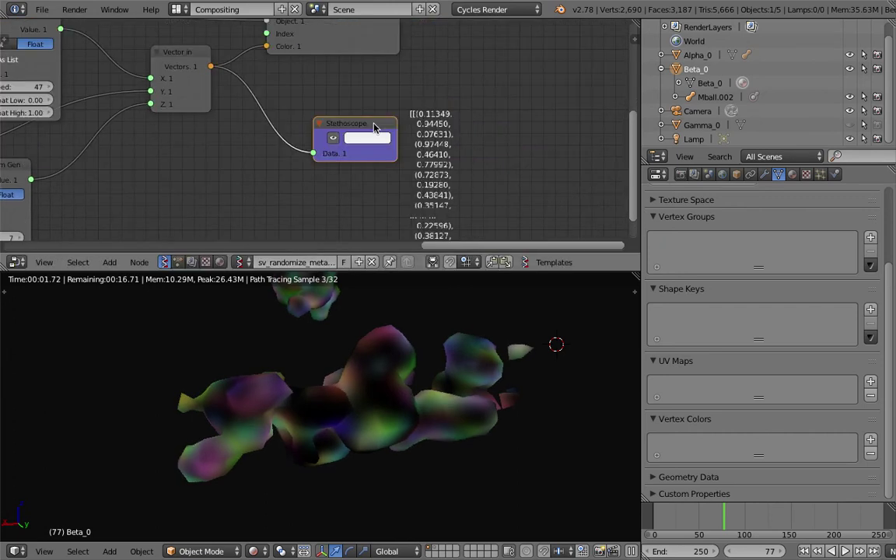
scroll(374, 127, up, 3)
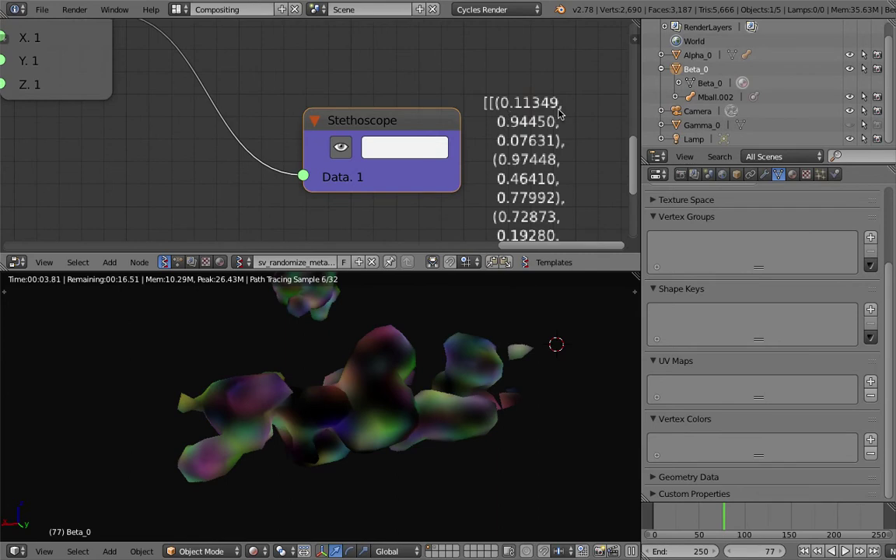
scroll(515, 115, down, 3)
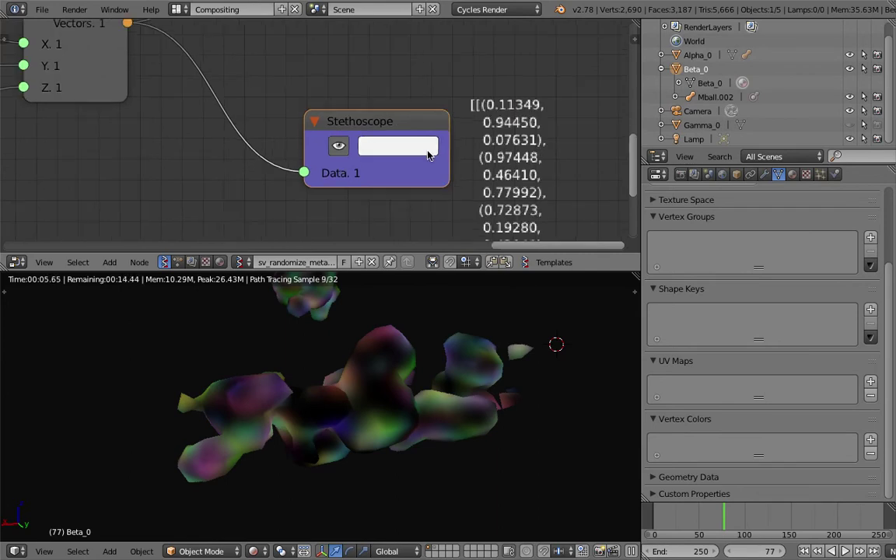
key(x)
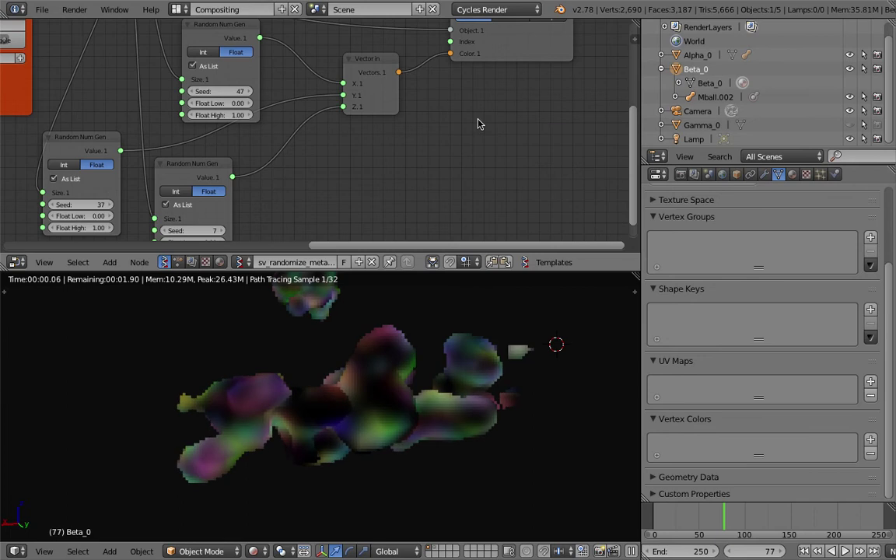
Bring up the shader nodes of Material.001 and move Emission and Material Output closer to Point Density
scroll(428, 59, down, 1)
middle_drag(424, 51, 427, 113)
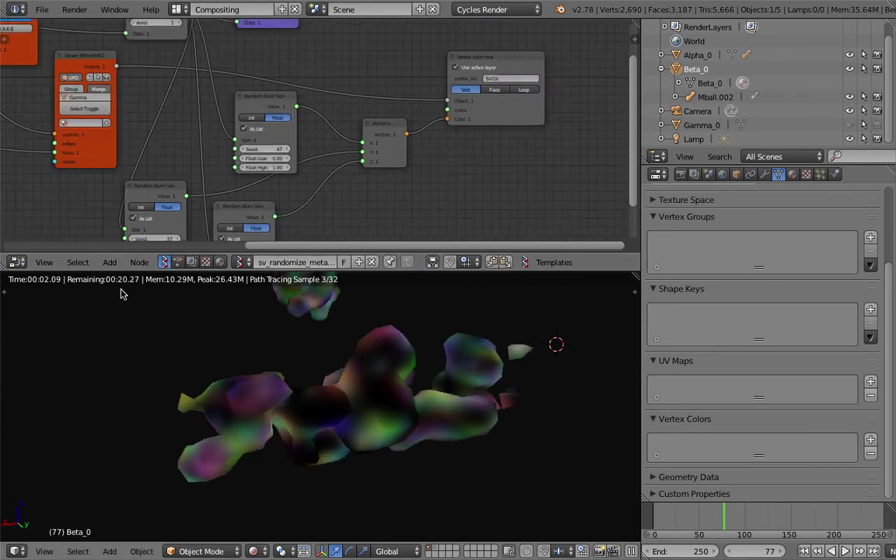
click(220, 262)
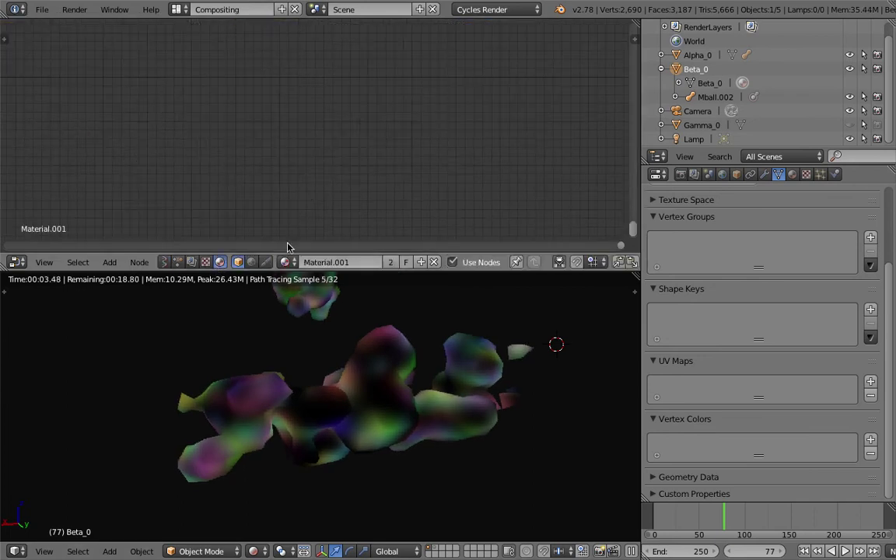
scroll(217, 136, down, 4)
middle_drag(8, 56, 353, 159)
scroll(346, 150, up, 2)
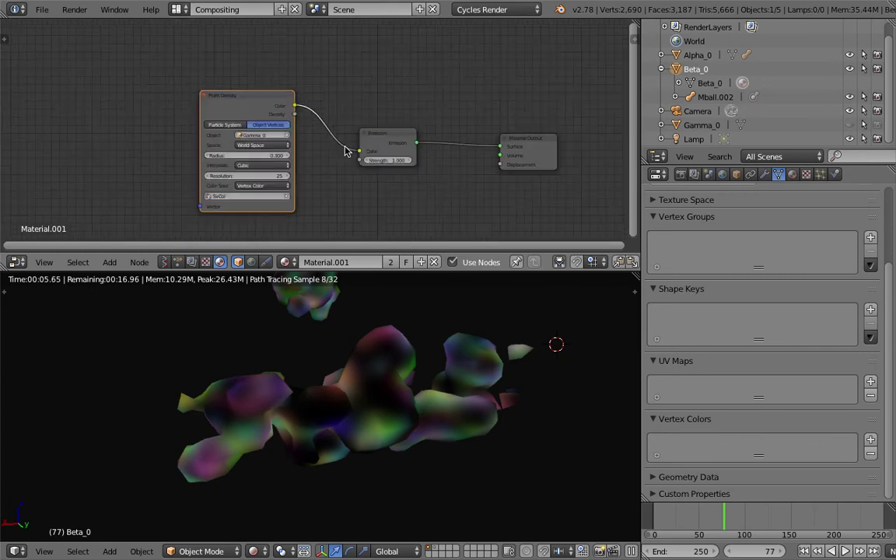
scroll(345, 151, up, 4)
drag(392, 158, 360, 131)
drag(604, 147, 523, 103)
scroll(369, 127, up, 1)
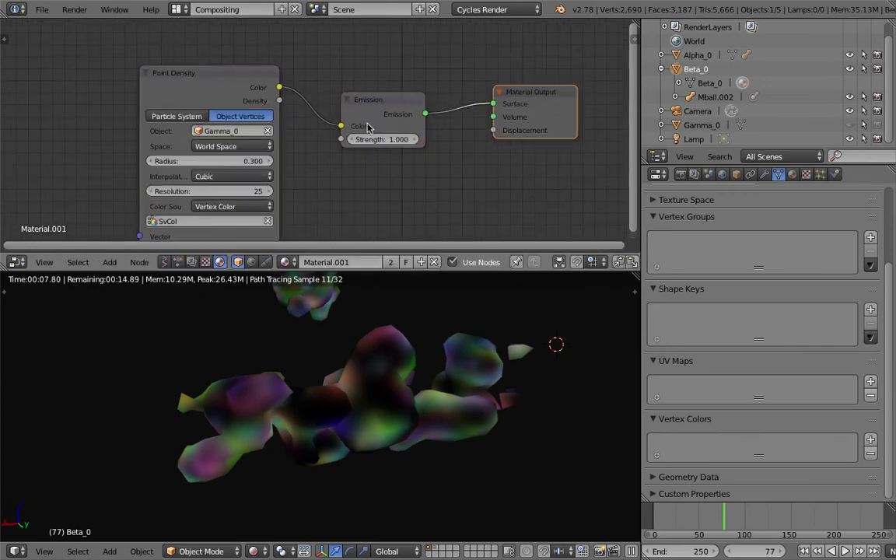
middle_drag(312, 118, 296, 87)
Try a Point Density Radius of 2, and replace it with 1
drag(183, 132, 184, 131)
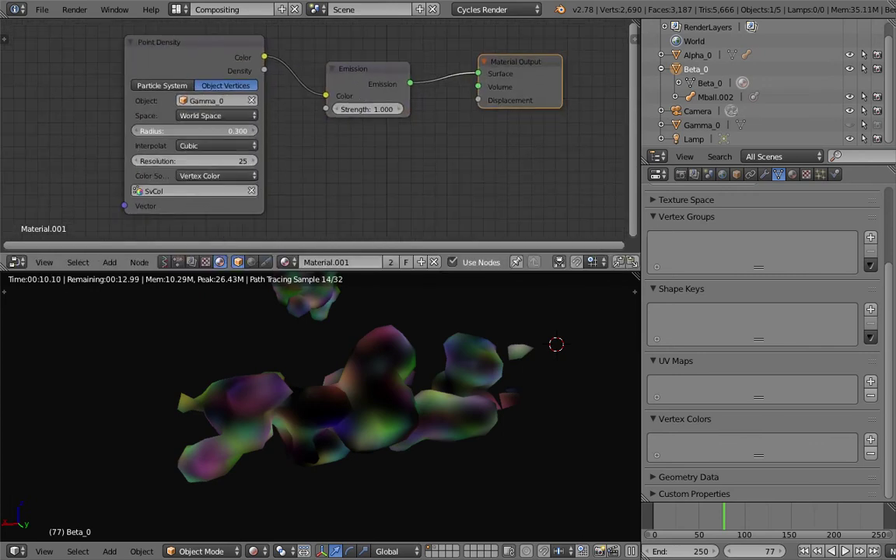
text(2)
key(Return)
click(225, 133)
text(1)
key(Return)
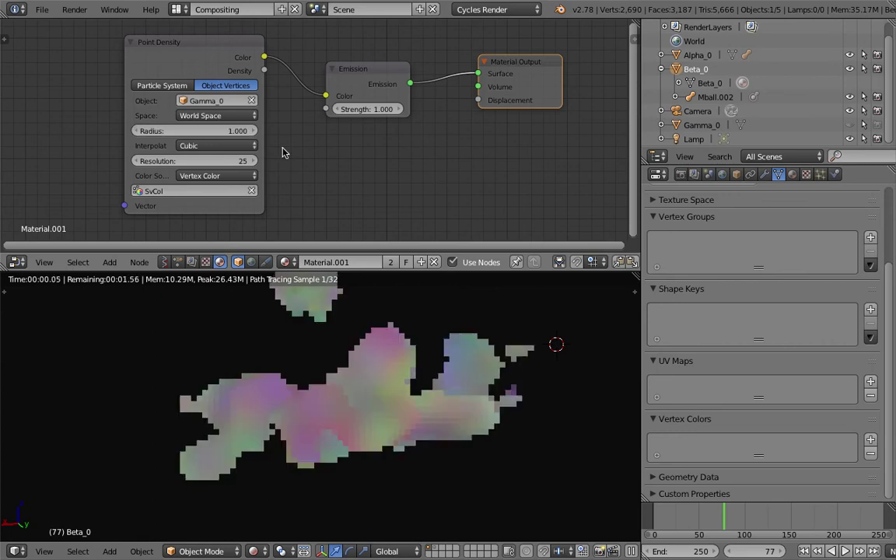
Lower the Point Density Radius to 0.5 and save over the file
drag(235, 132, 230, 132)
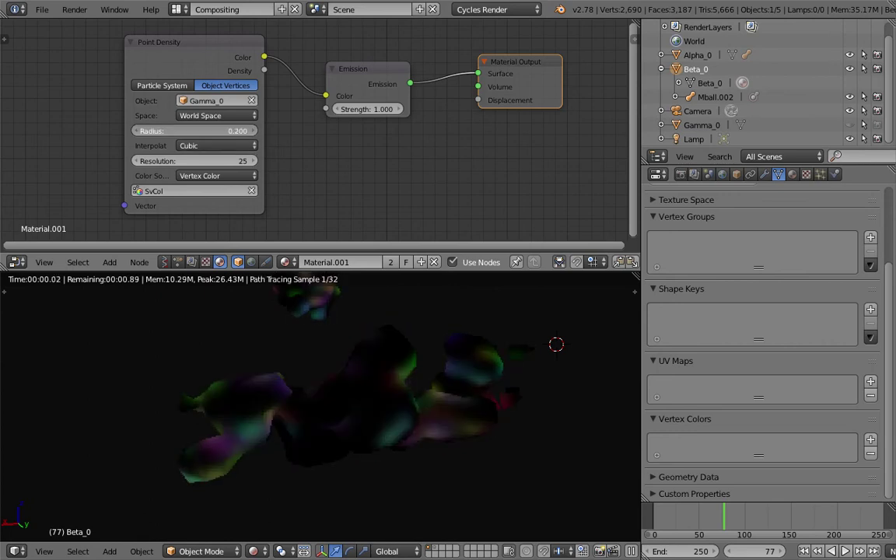
drag(124, 131, 168, 131)
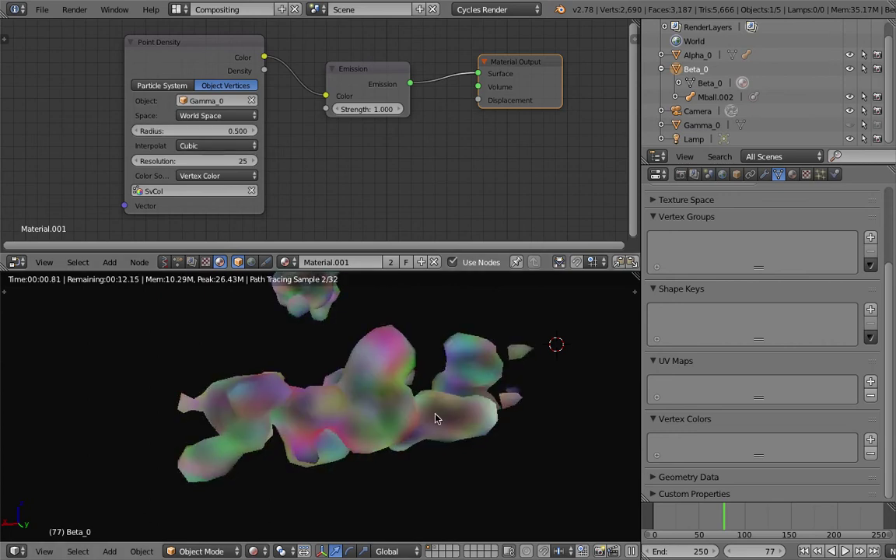
middle_drag(436, 419, 382, 381)
key(ctrl+s)
click(382, 382)
Raise the Point Density Radius to 0.6 and move Material Output and Emission farther from Point Density
mouse_move(228, 133)
mouse_down()
mouse_move(244, 133)
mouse_move(219, 131)
mouse_up()
middle_drag(467, 213, 390, 213)
drag(451, 62, 531, 44)
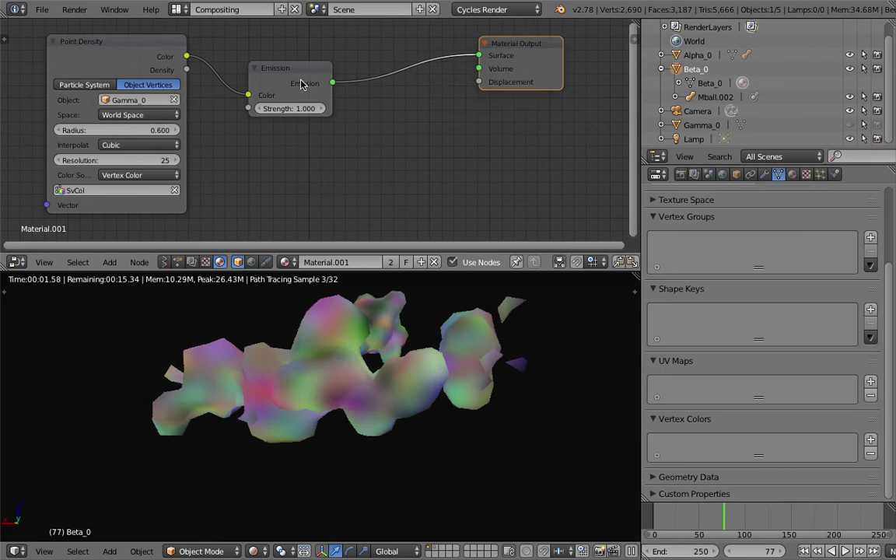
drag(302, 84, 354, 64)
middle_drag(332, 149, 370, 142)
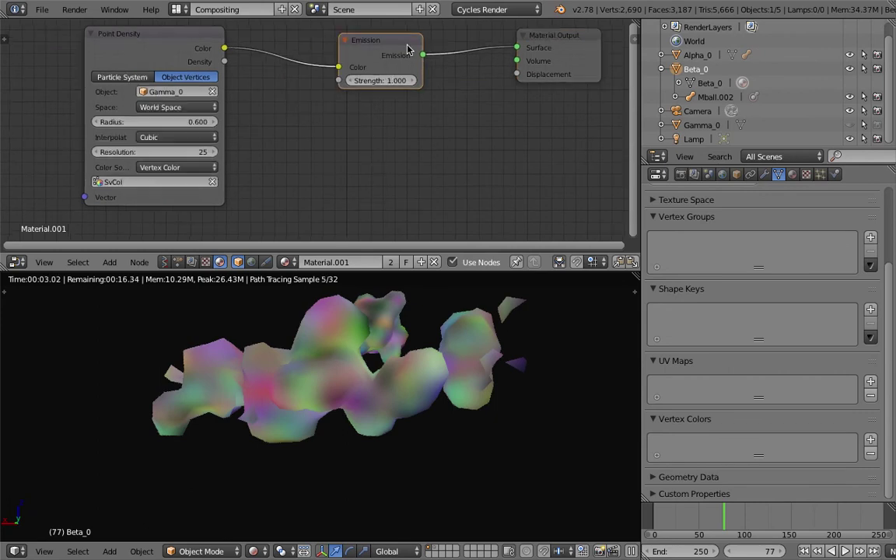
drag(407, 49, 438, 48)
Add a Noise Texture node and place it between Point Density and Emission
key(shift+a)
click(309, 166)
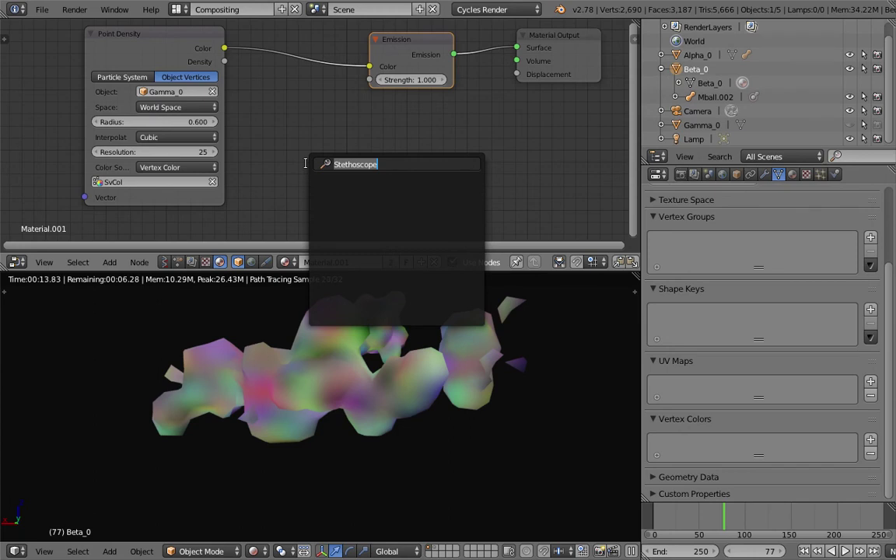
text(noise)
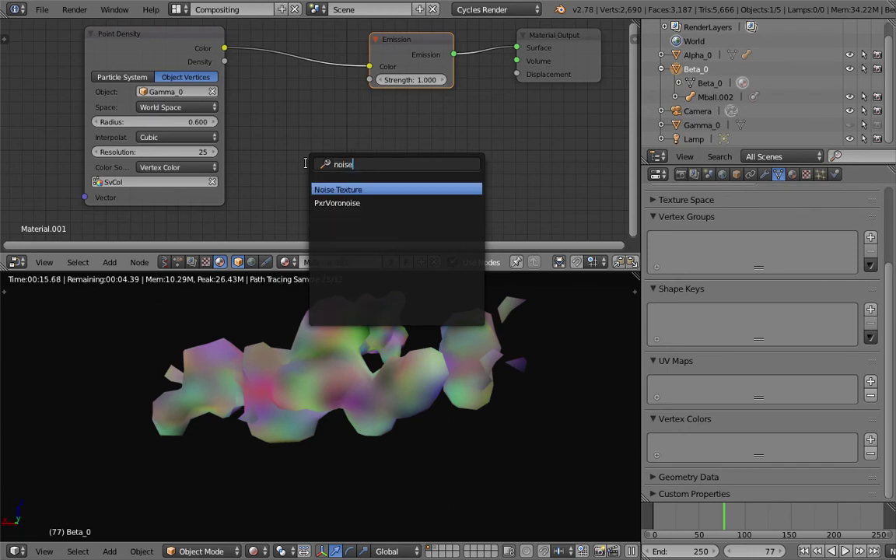
key(Return)
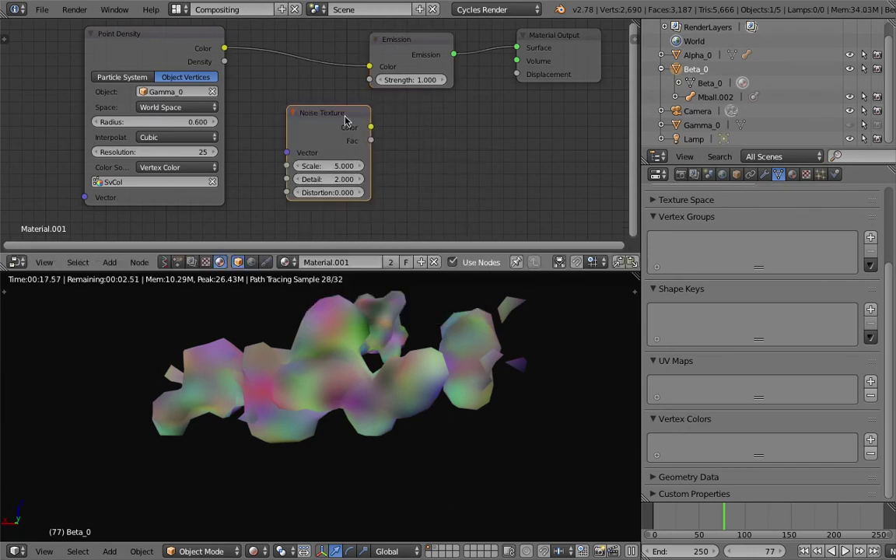
drag(311, 108, 285, 102)
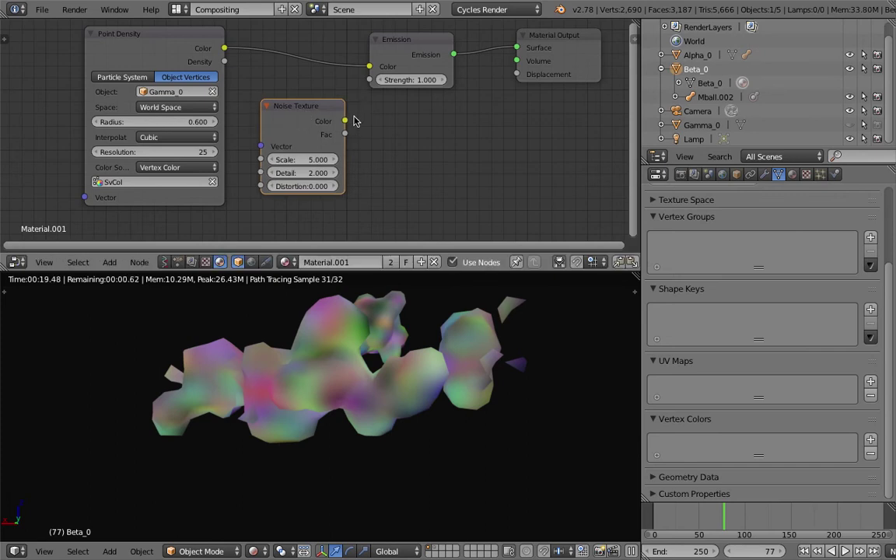
Feed Emission's Color from the Noise Texture, with Scale 6.4, Detail 4.5 and Distortion 3.9
drag(345, 121, 369, 67)
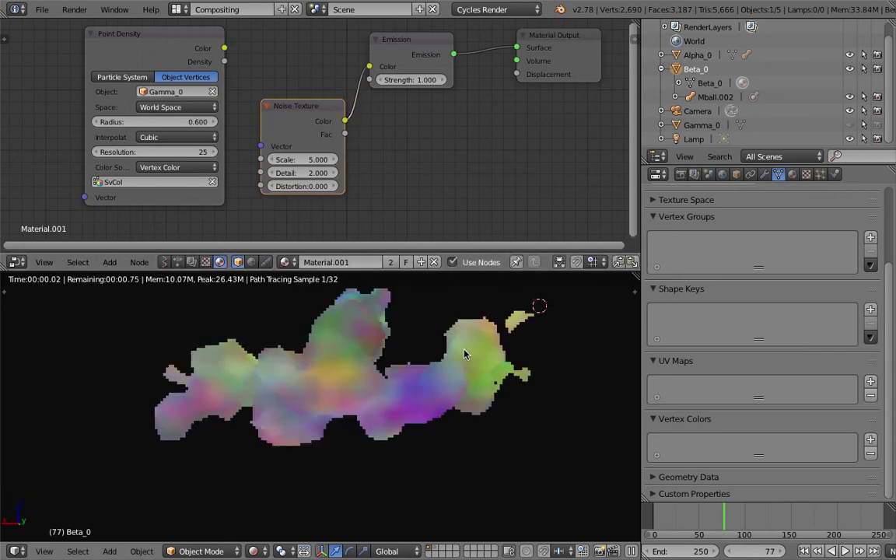
drag(307, 159, 347, 186)
middle_drag(368, 304, 304, 371)
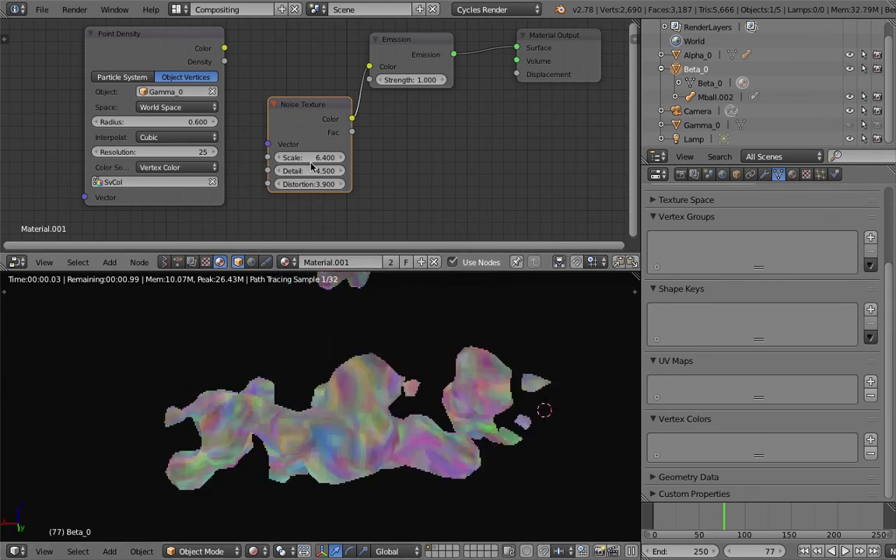
Replace the Noise Texture with Point Density's Color as Emission's color input, and save over the file
key(x)
drag(224, 48, 368, 66)
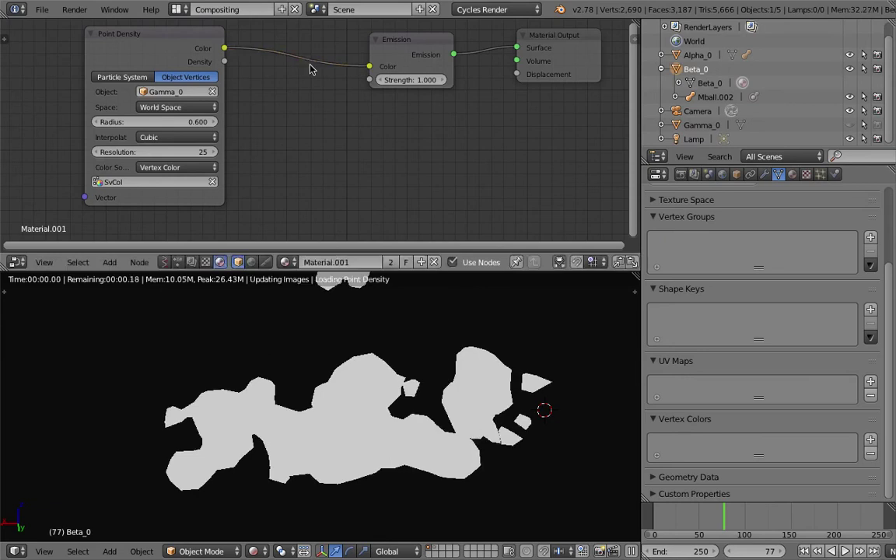
drag(189, 41, 259, 35)
middle_drag(430, 372, 422, 403)
key(ctrl+s)
click(421, 404)
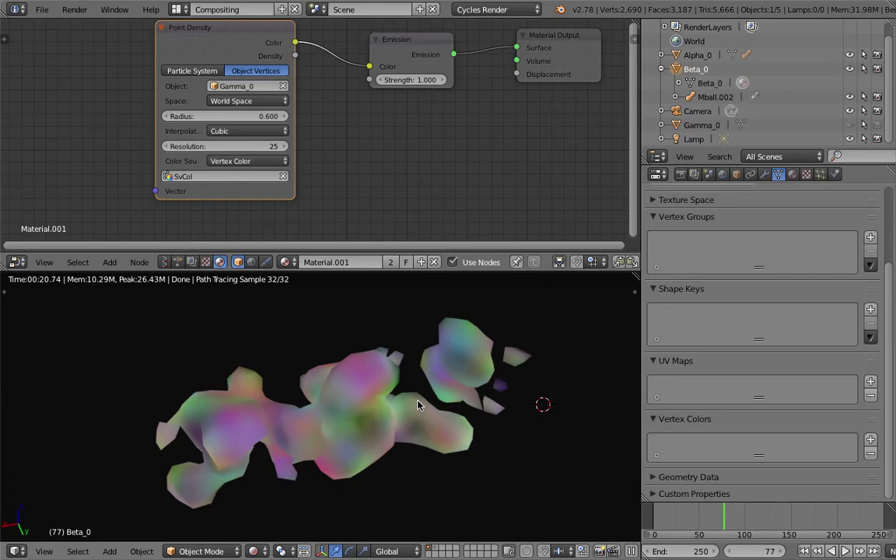
Set the Point Density Resolution to 50 and try adjusting it further
click(276, 148)
text(50)
key(Return)
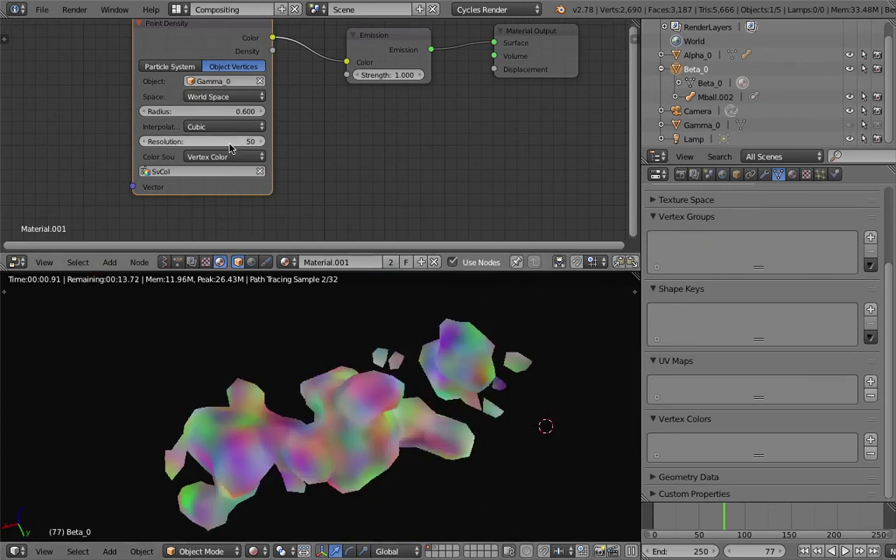
drag(229, 144, 237, 144)
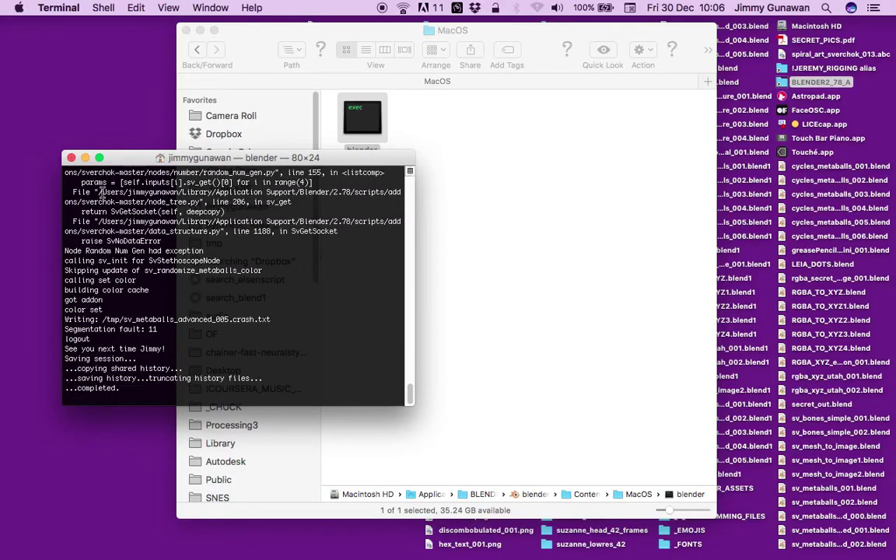
Close the old Terminal window, relaunch Blender from its executable in the MacOS folder and dismiss the problem report
click(71, 158)
click(360, 130)
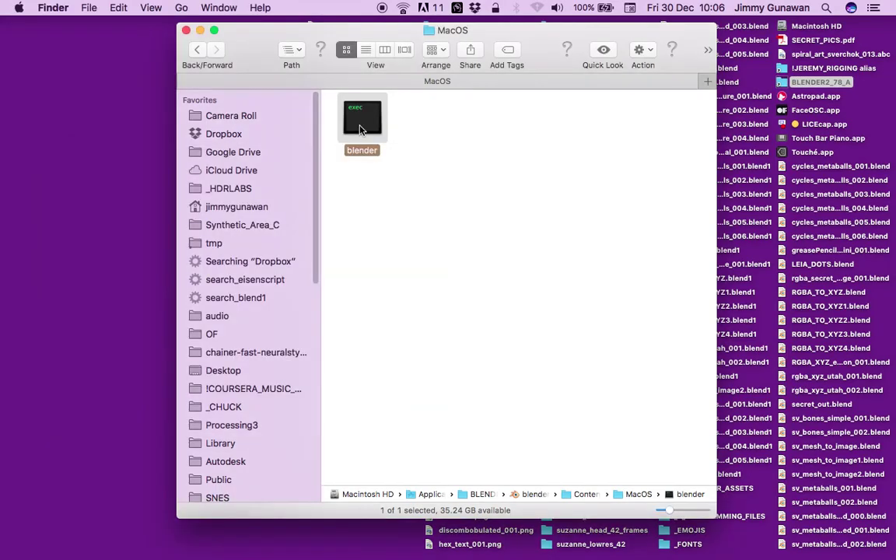
double_click(360, 130)
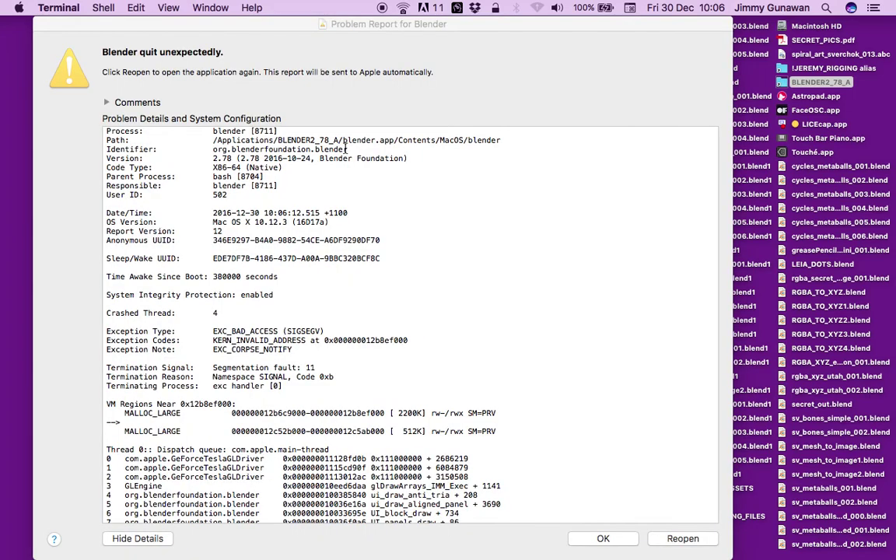
click(598, 538)
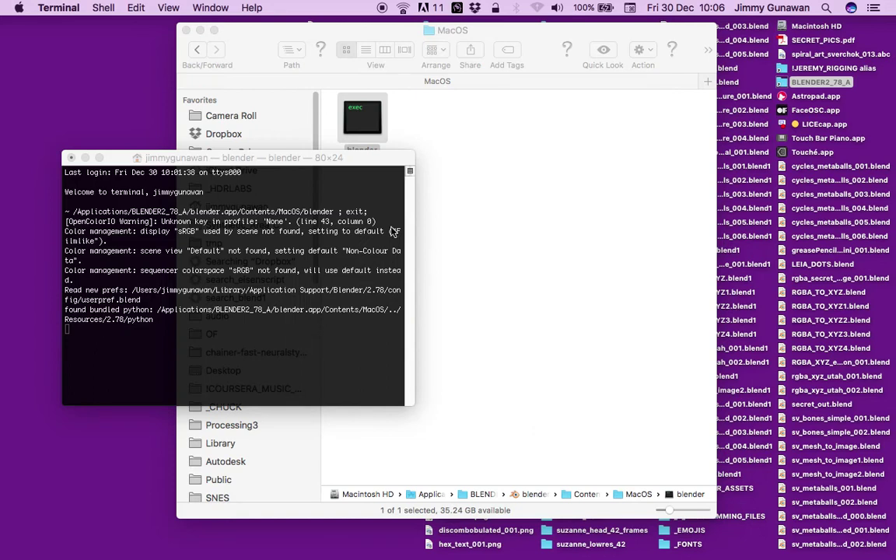
drag(397, 31, 376, 32)
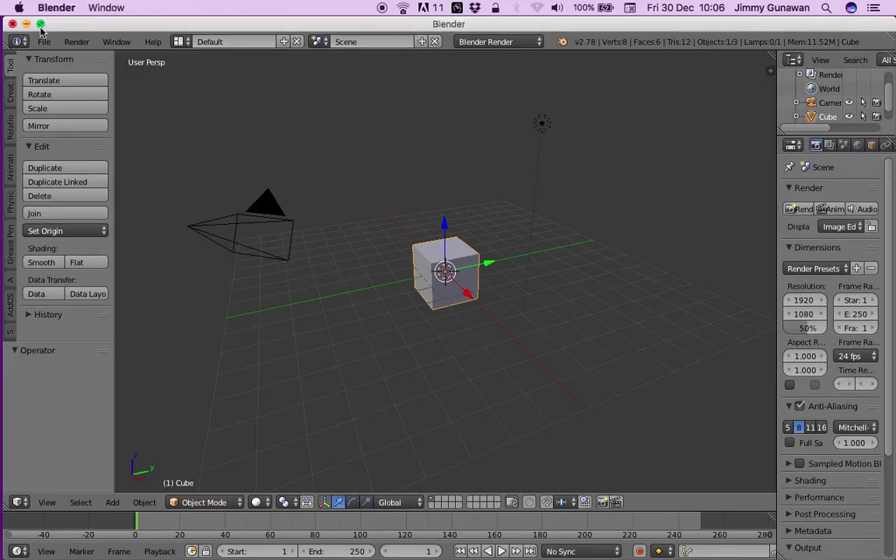
Reopen the recent file sv_metaballs_advanced_005.blend
click(44, 41)
mouse_move(152, 88)
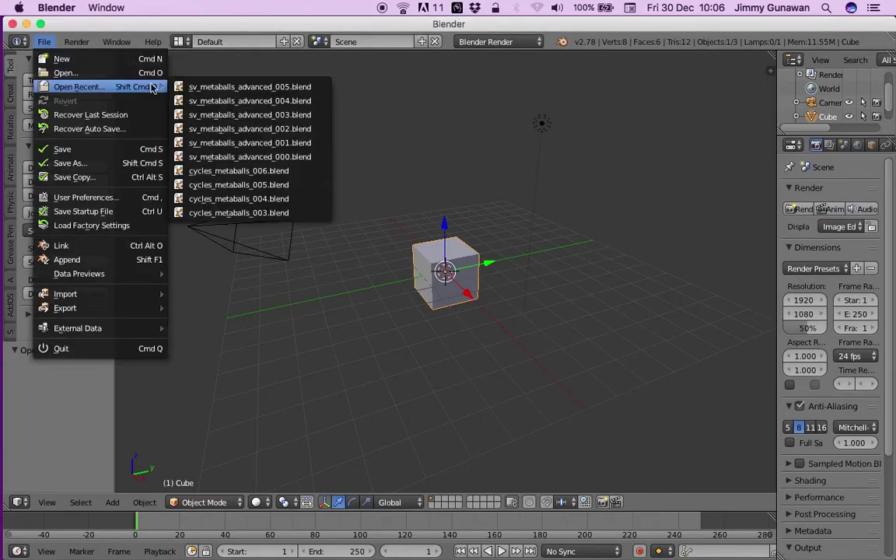
click(209, 87)
Save the scene under the incremented file name sv_metaballs_advanced_006.blend
click(48, 40)
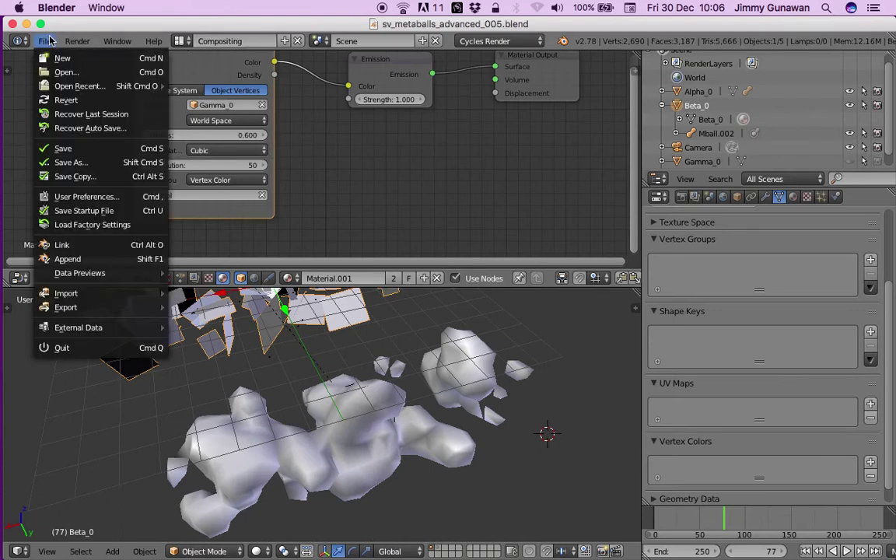
click(86, 162)
click(800, 93)
click(832, 77)
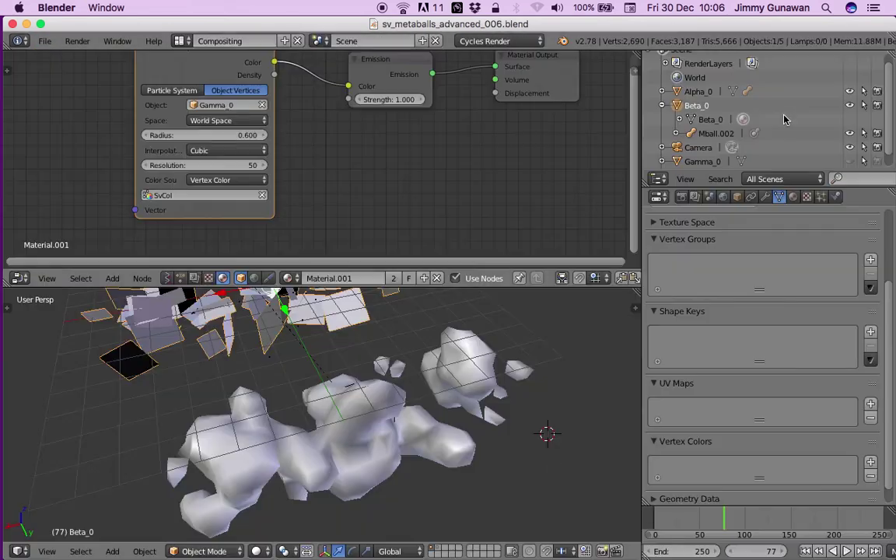
Switch the 3D view from Solid to another viewport shading mode
middle_drag(519, 473, 515, 451)
click(259, 550)
click(280, 488)
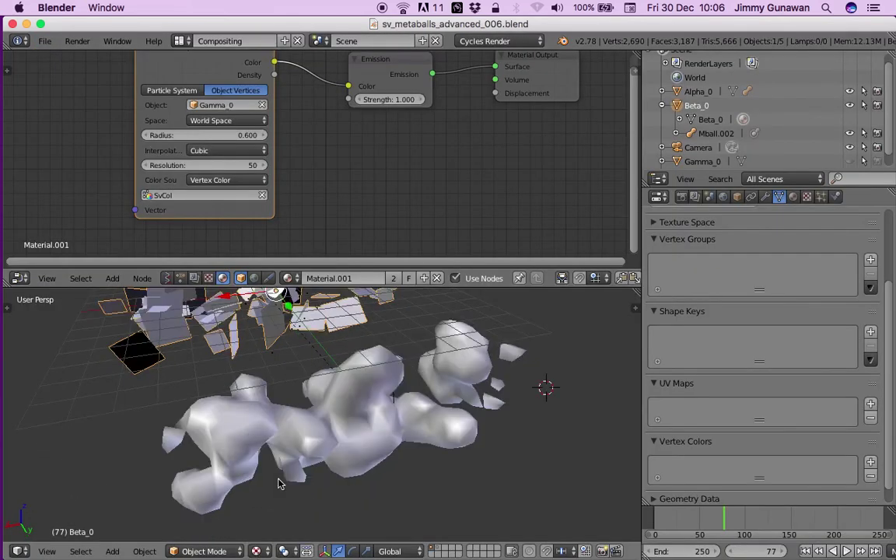
Switch the 3D view to Rendered shading and move the timeline to frame 42
click(257, 551)
click(293, 461)
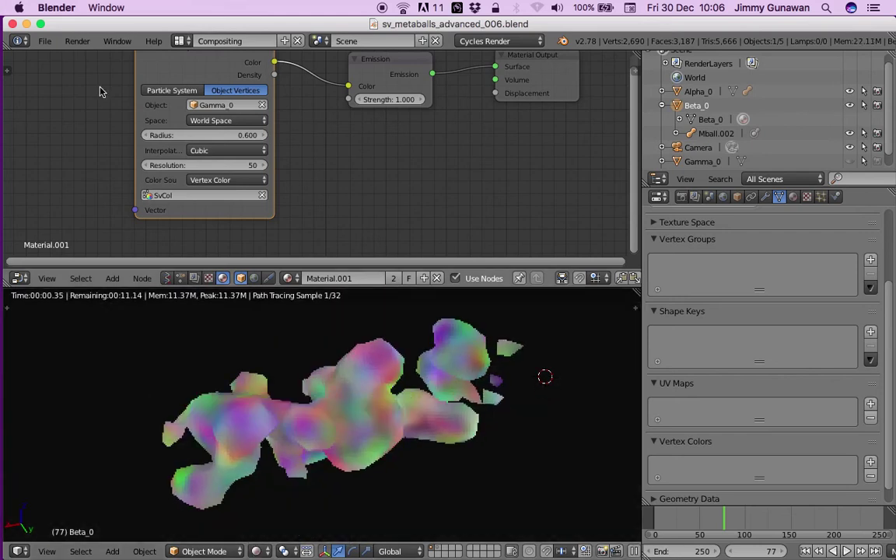
click(683, 523)
click(693, 521)
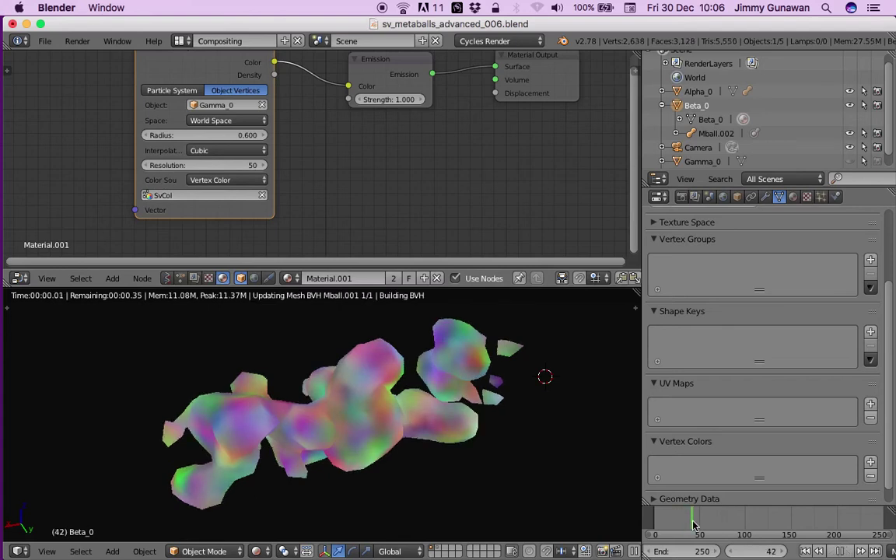
Show the Sverchok tree sv_randomize_metaballs_color in the node editor and give it a fake user
click(167, 278)
click(243, 278)
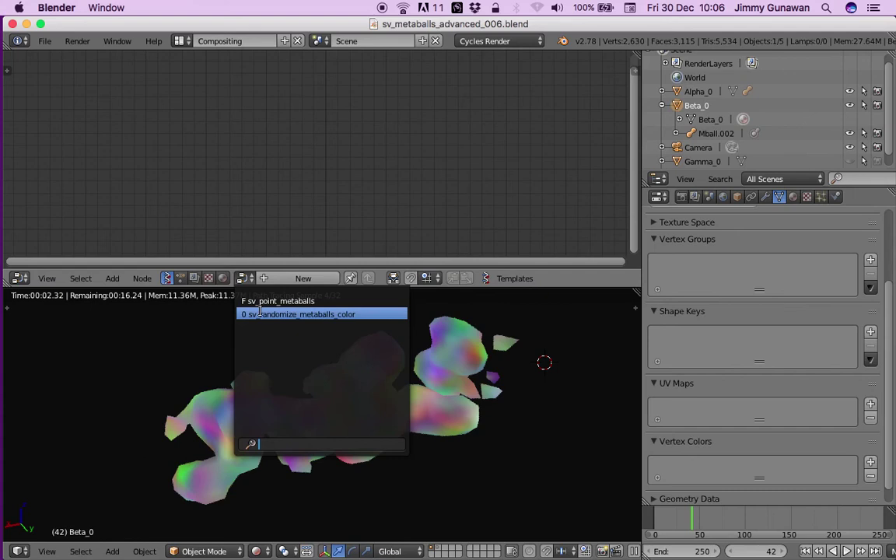
click(260, 313)
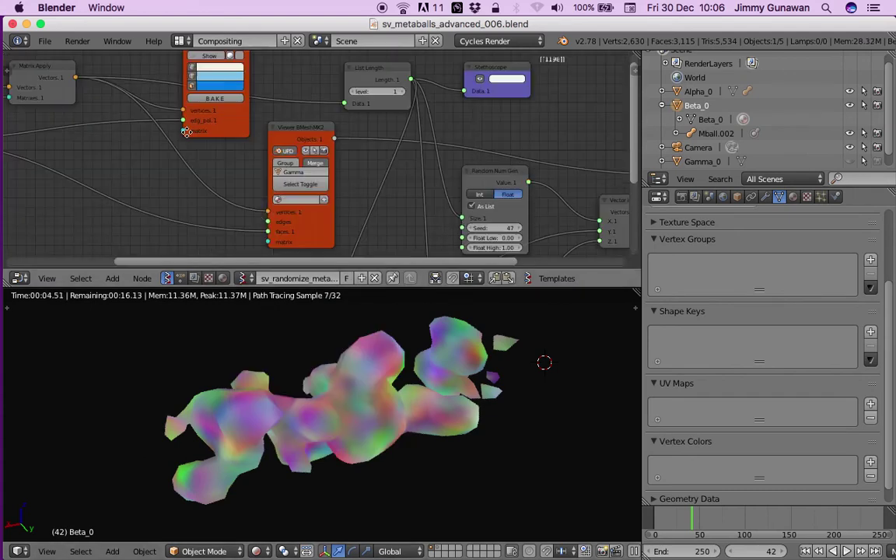
middle_drag(187, 132, 320, 158)
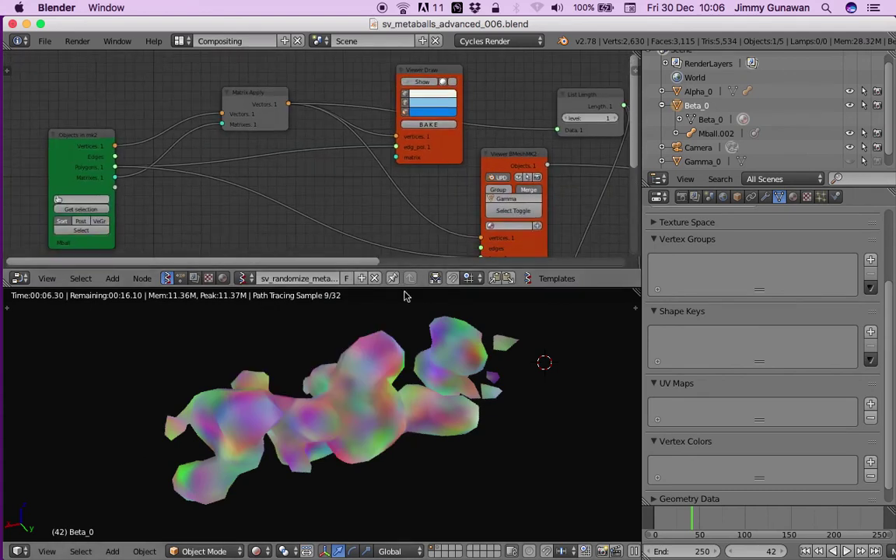
middle_drag(364, 237, 350, 215)
click(248, 278)
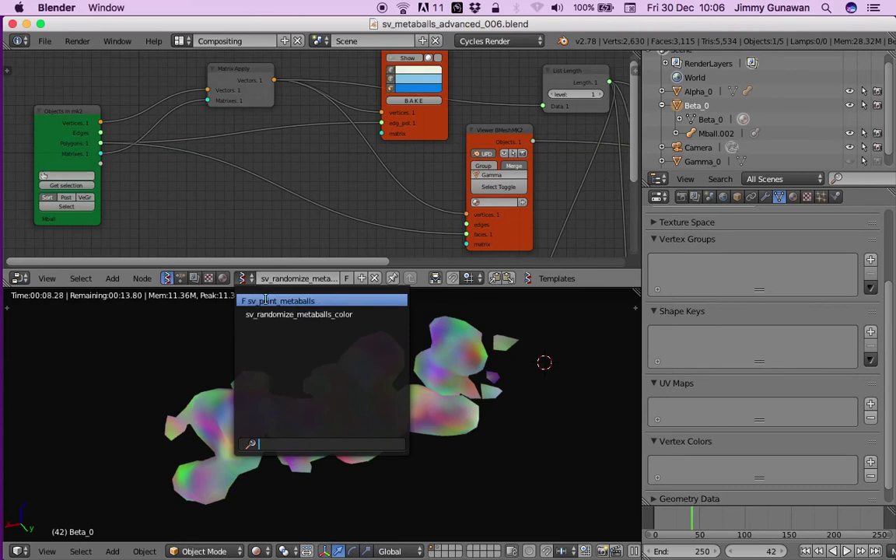
click(272, 285)
Switch the node editor to the sv_point_metaballs tree and save over sv_metaballs_advanced_006.blend
click(243, 279)
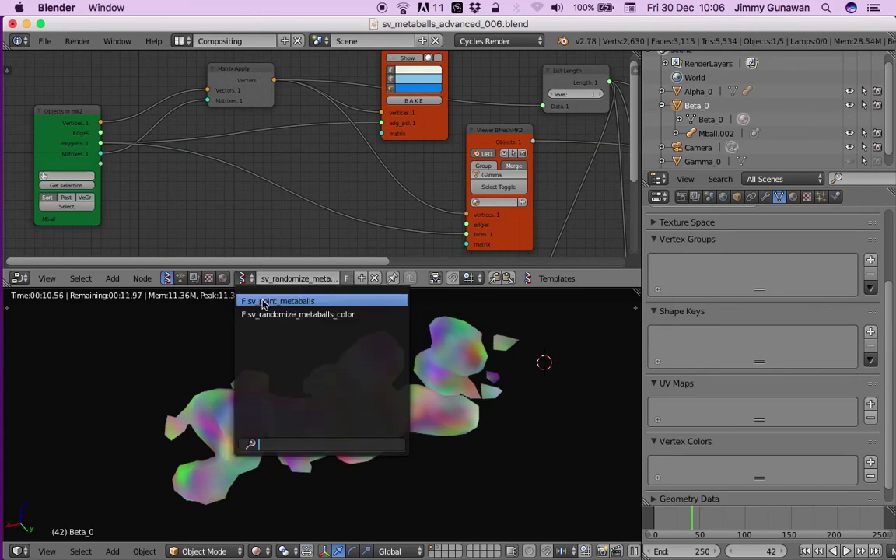
click(260, 298)
shift+scroll(319, 221, up, 2)
key(ctrl+s)
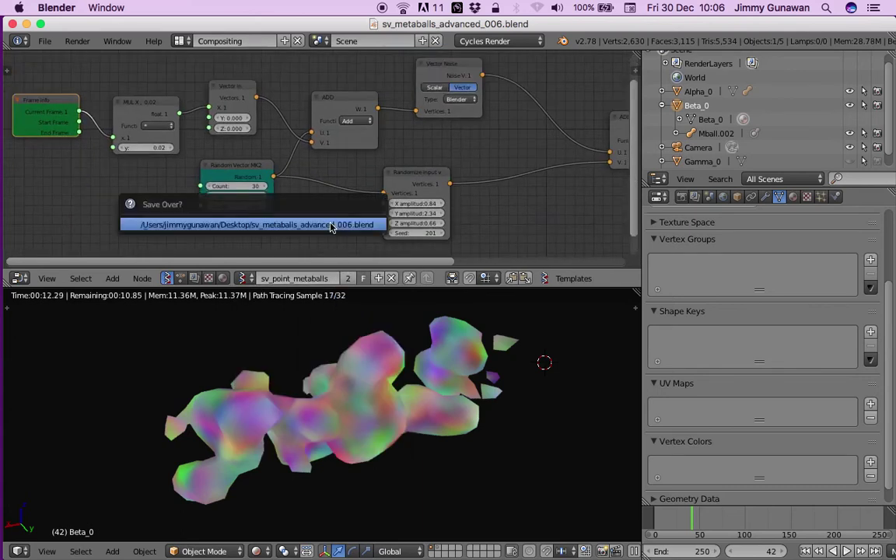
click(333, 226)
Set the Random Vector node's Count to 47 and the Randomize node's X amplitude to 0.93 and Y amplitude to 2.70, checking frames 26 and 52
drag(249, 186, 289, 186)
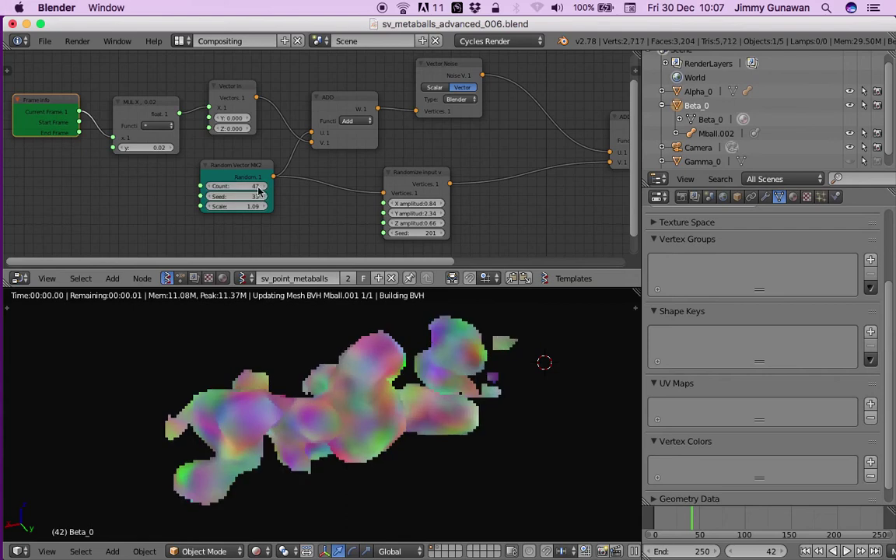
click(678, 521)
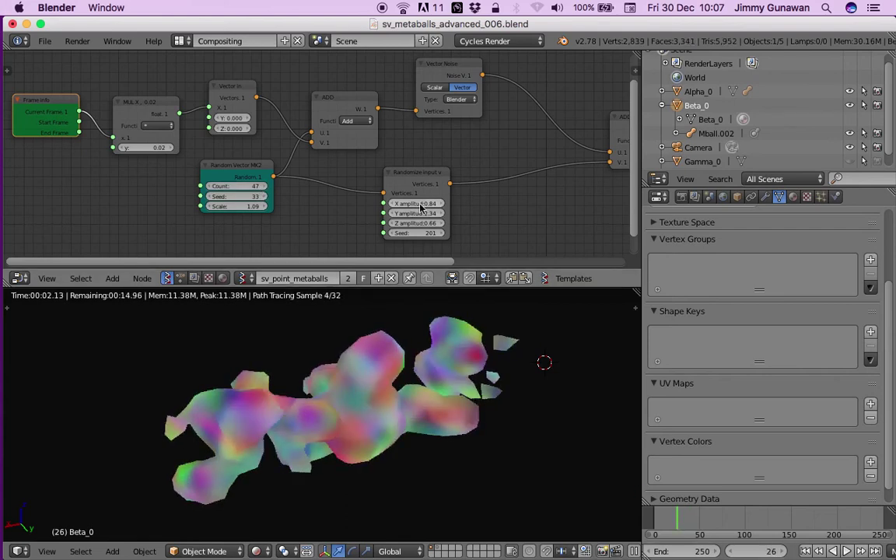
mouse_move(420, 203)
mouse_down()
mouse_move(424, 212)
mouse_move(411, 213)
mouse_up()
click(702, 518)
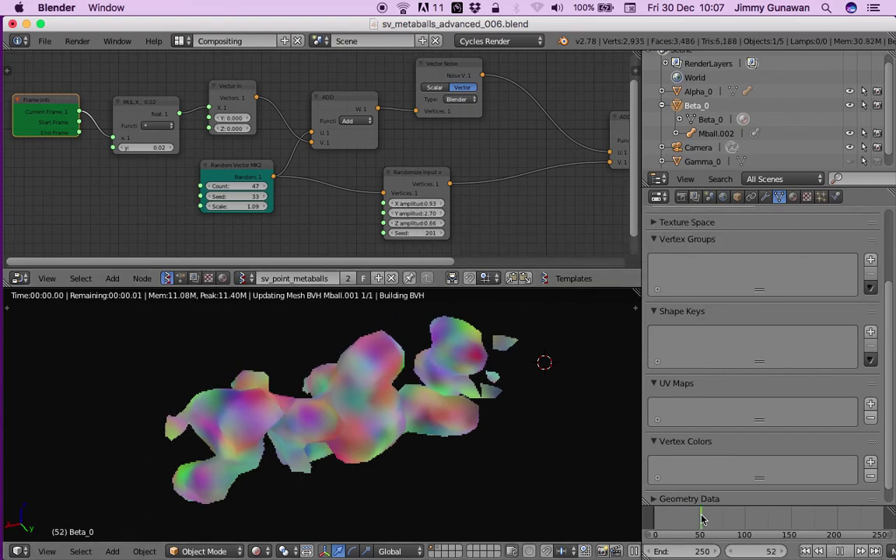
Switch the 3D view to Solid shading and set the Randomize node's X amplitude to 1.20 and Y amplitude to 2.10
click(256, 551)
click(272, 495)
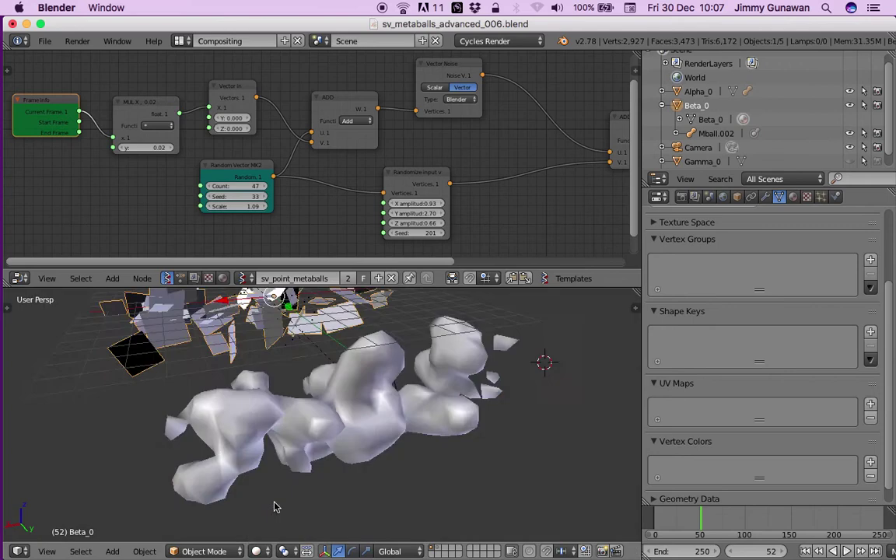
middle_drag(276, 504, 365, 404)
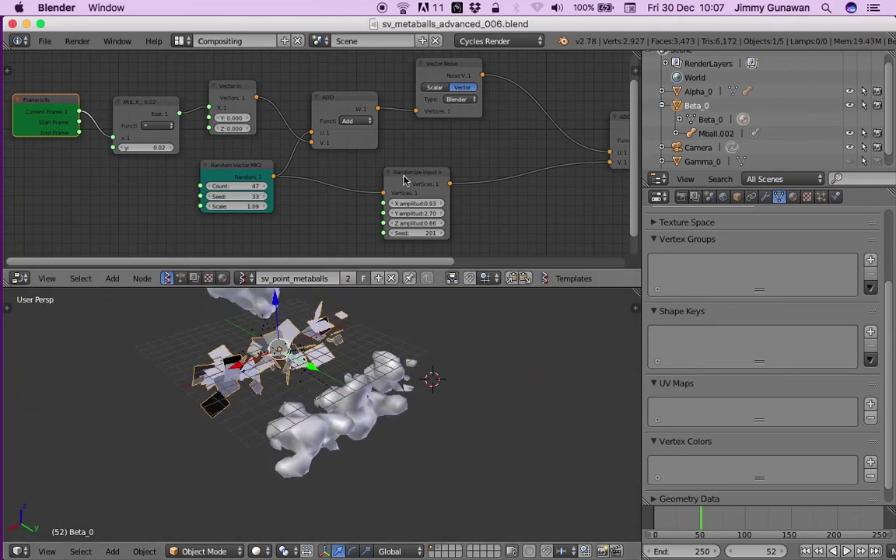
drag(417, 204, 403, 213)
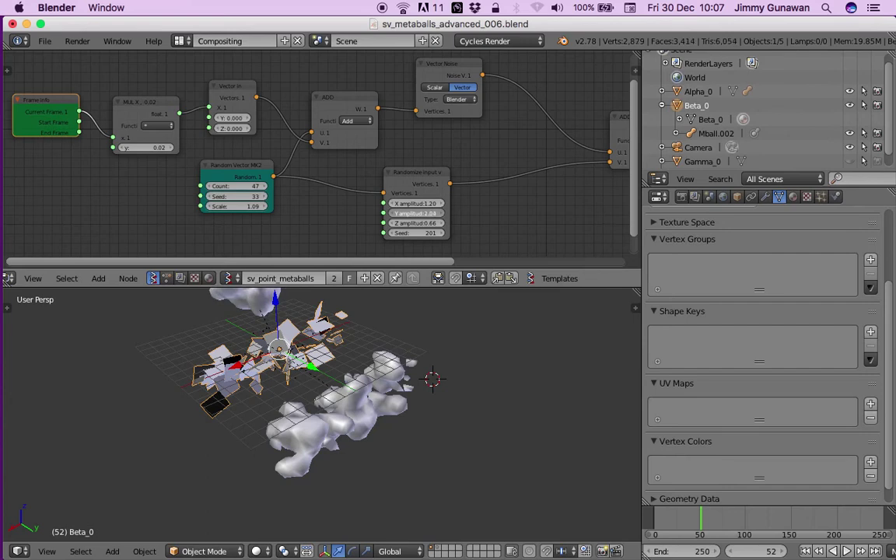
middle_drag(412, 136, 361, 149)
key(ctrl+s)
Display the whole sv_randomize_metaballs_color node tree to review its layout
click(230, 277)
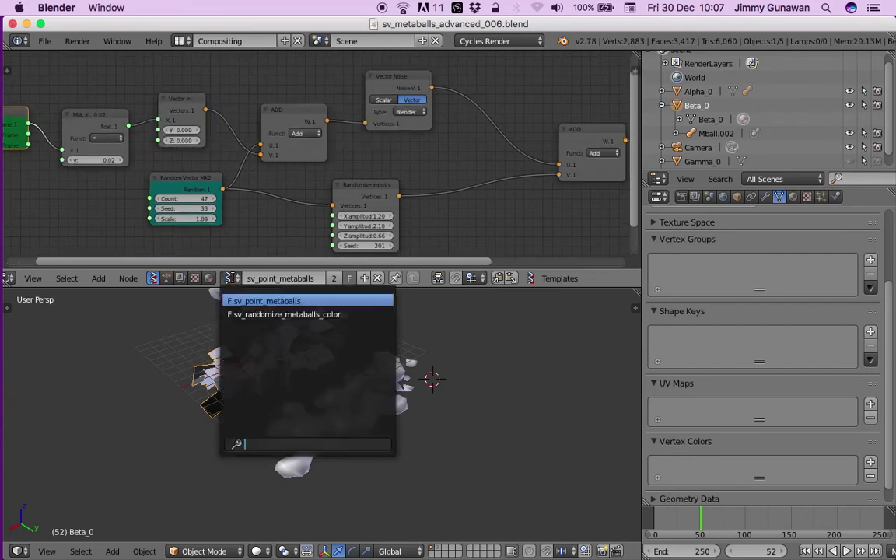
click(244, 314)
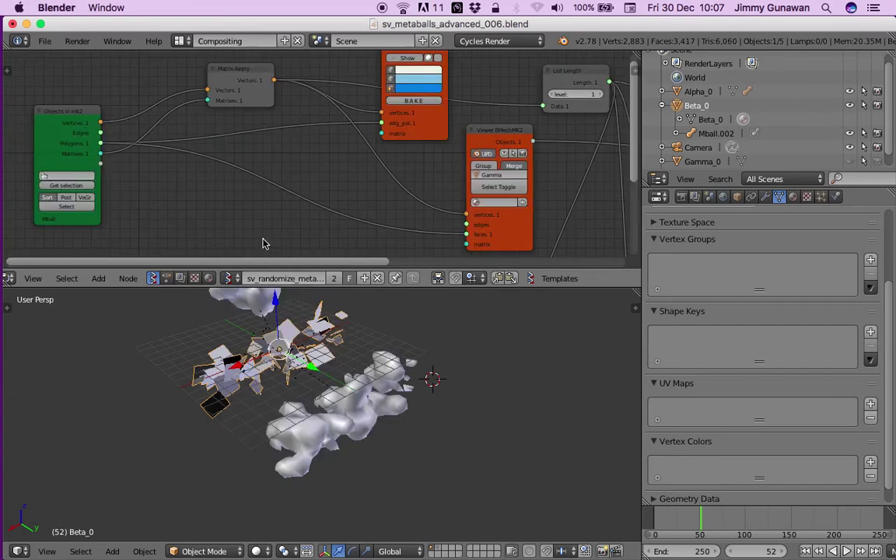
scroll(286, 206, down, 5)
scroll(220, 181, down, 3)
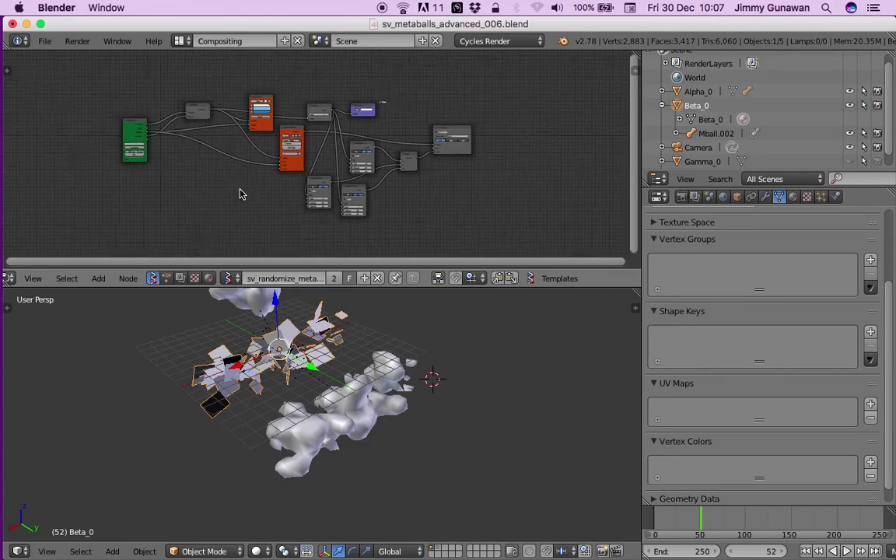
Return to the sv_point_metaballs tree and set the Randomize node's X amplitude to 1.17
click(232, 277)
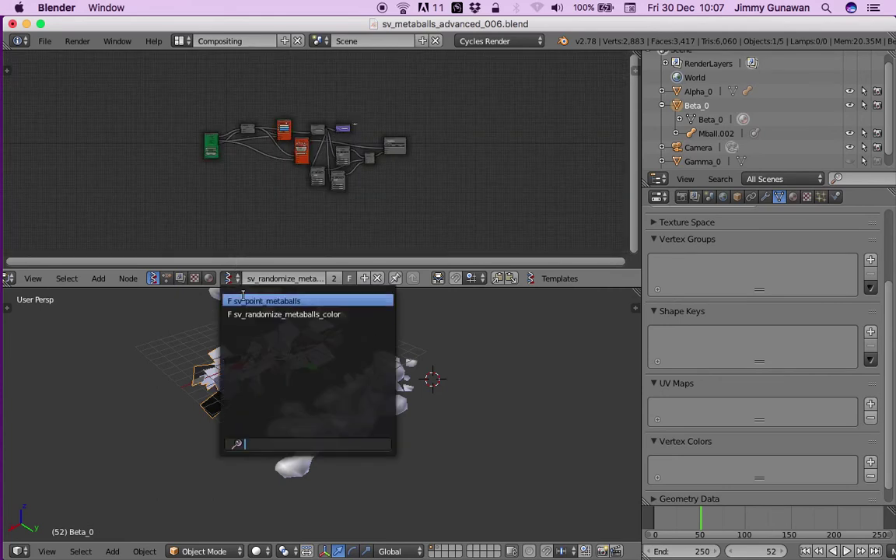
click(244, 300)
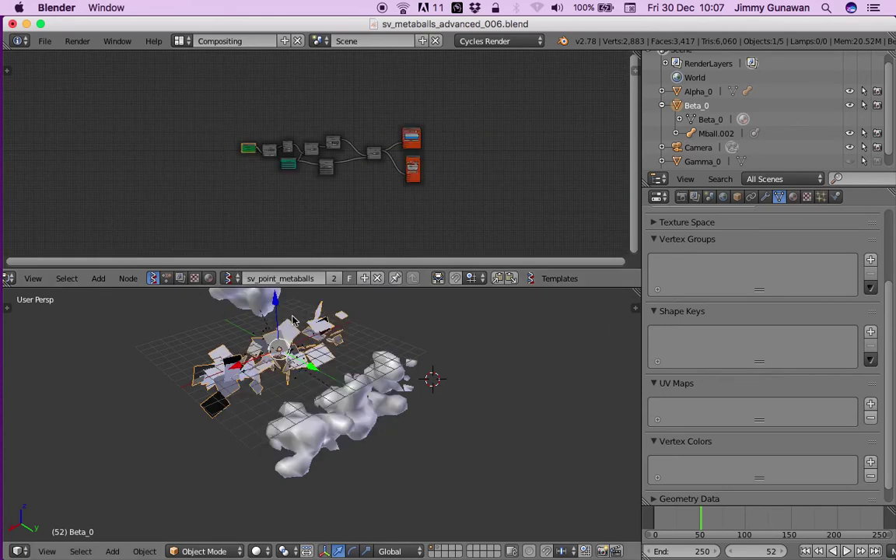
scroll(293, 320, up, 5)
scroll(314, 180, up, 6)
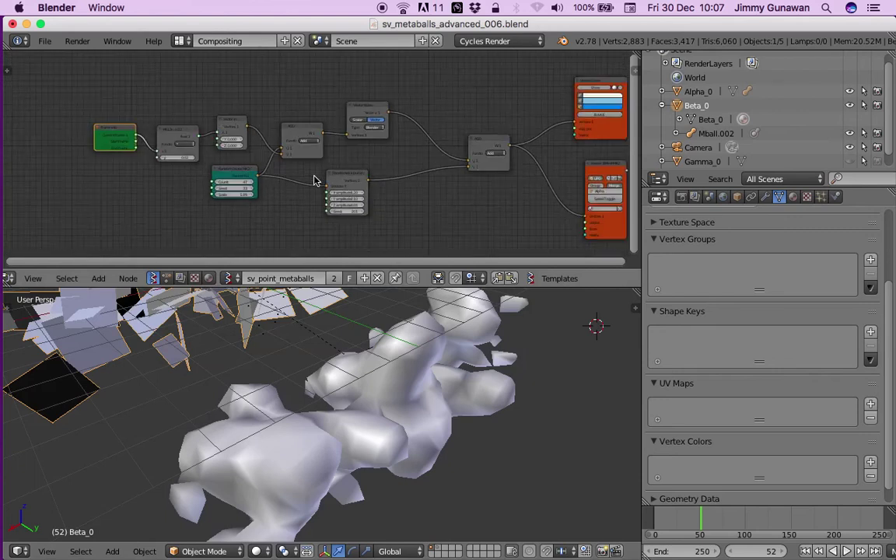
scroll(314, 180, up, 1)
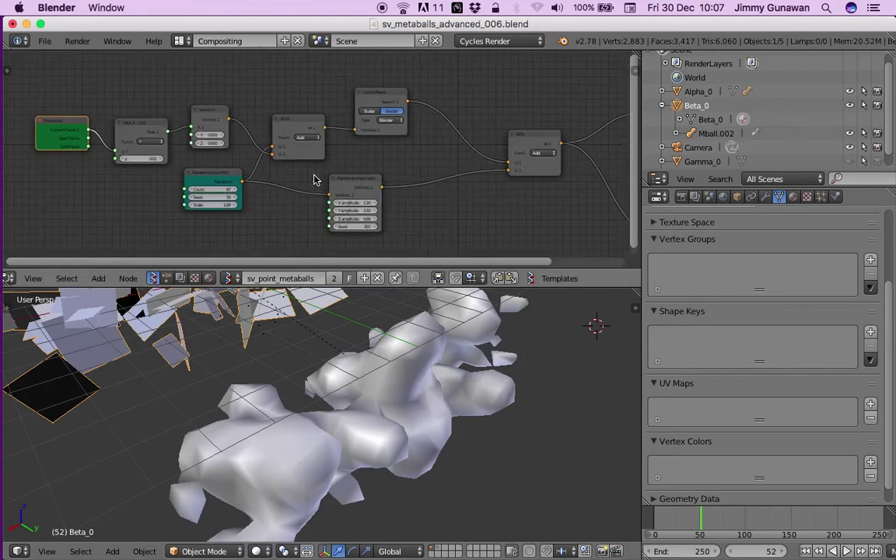
scroll(273, 298, down, 5)
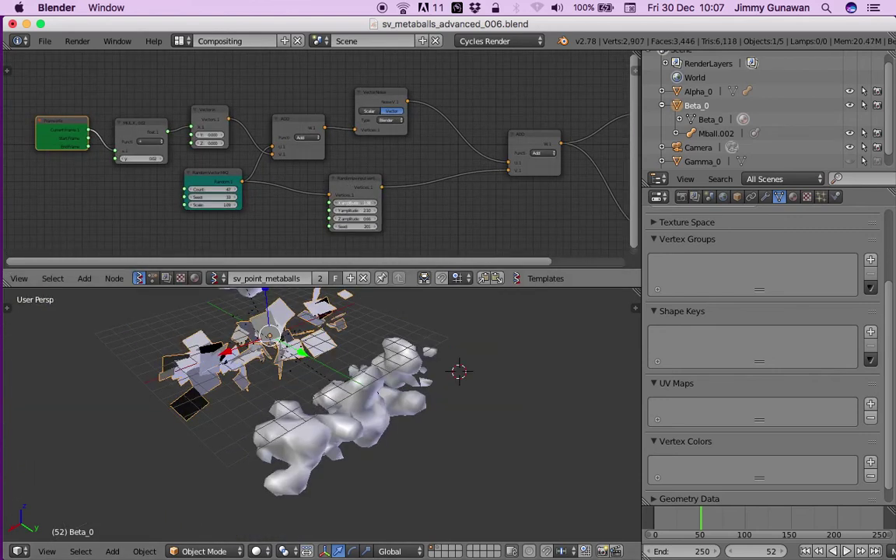
middle_drag(323, 347, 336, 331)
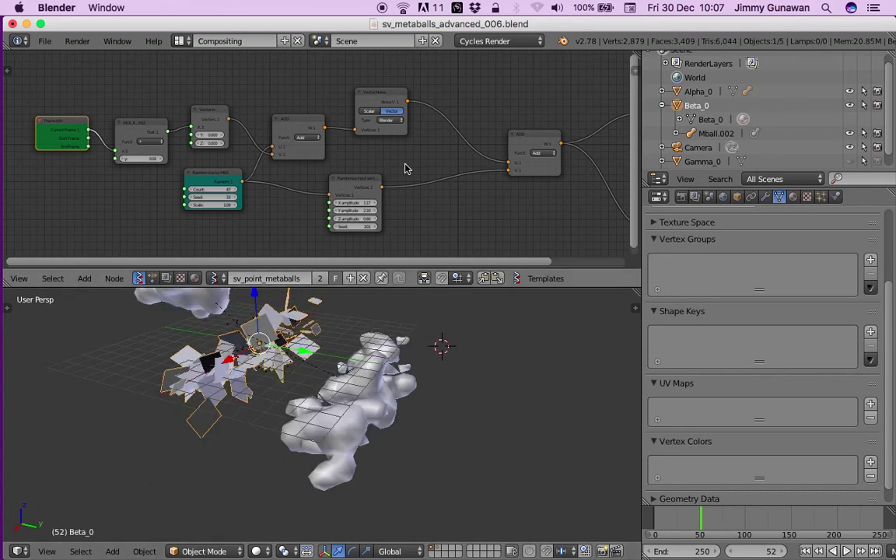
Examine the sv_point_metaballs tree from the Randomize node to the mesh viewer node, alongside the list of available Sverchok trees
middle_drag(381, 223, 320, 206)
shift+middle_drag(312, 375, 382, 387)
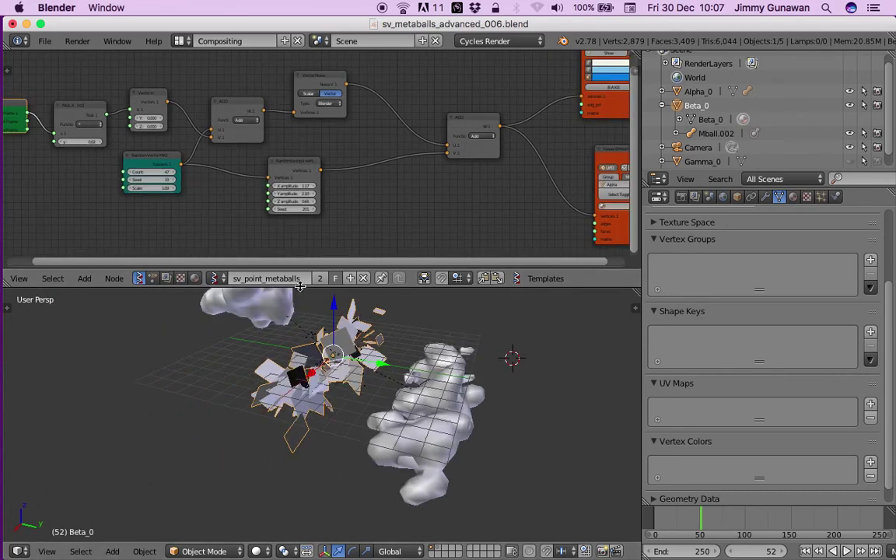
scroll(357, 237, right, 2)
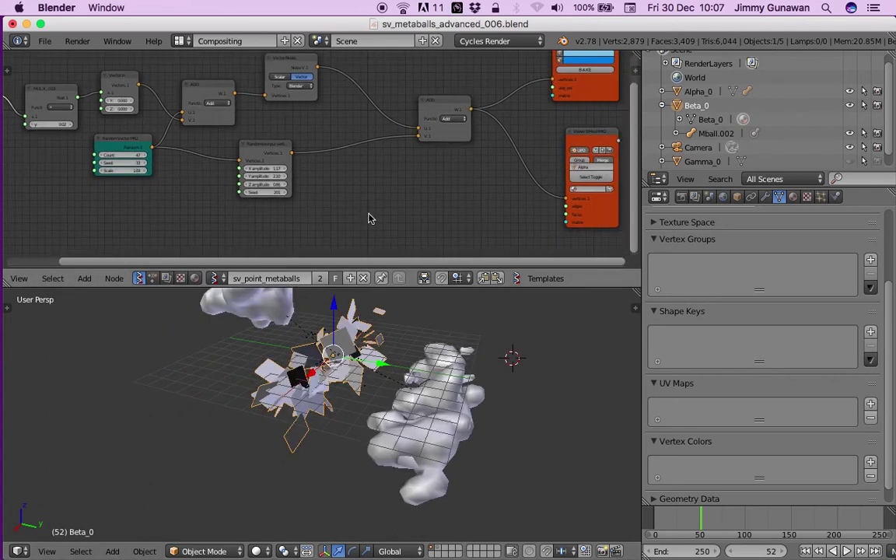
click(221, 279)
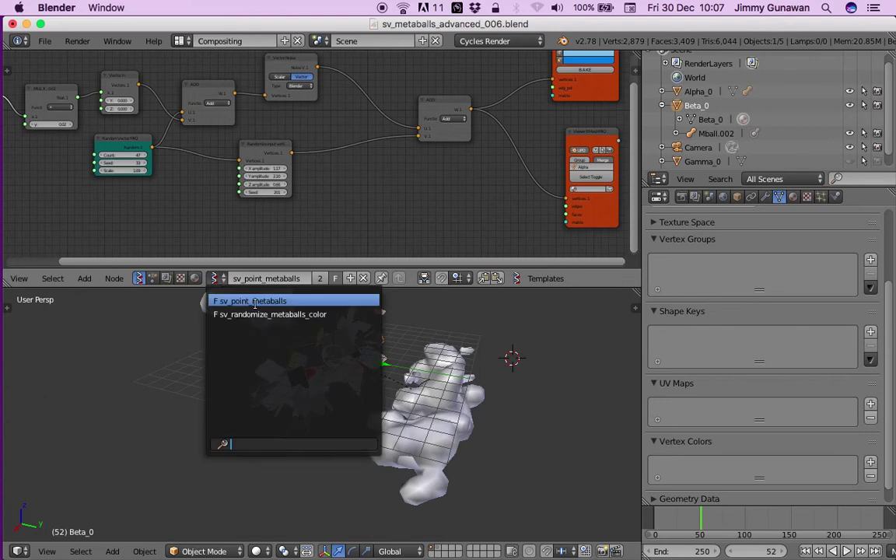
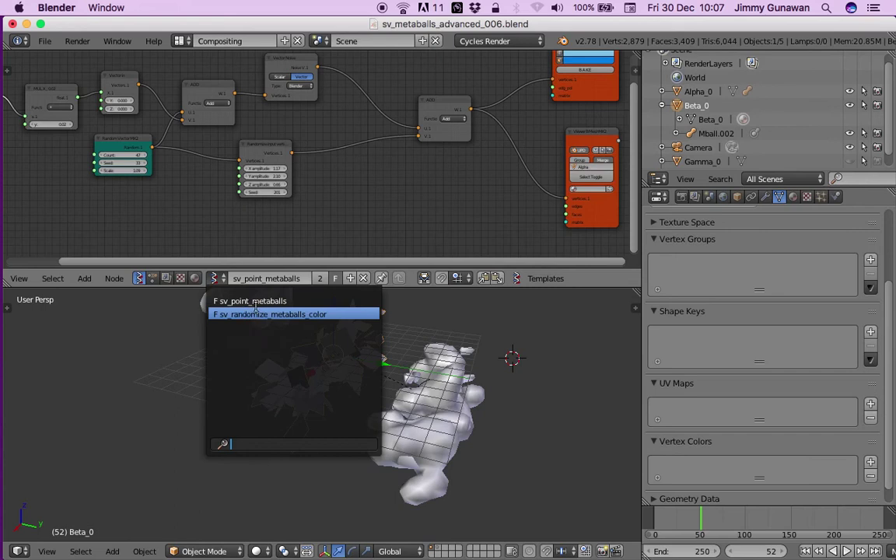
click(292, 210)
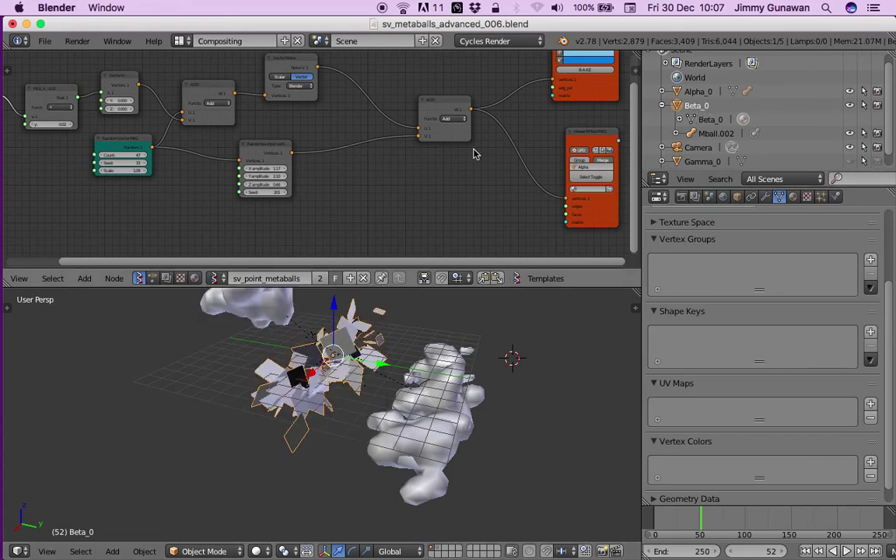
middle_drag(444, 162, 416, 153)
middle_drag(418, 234, 314, 199)
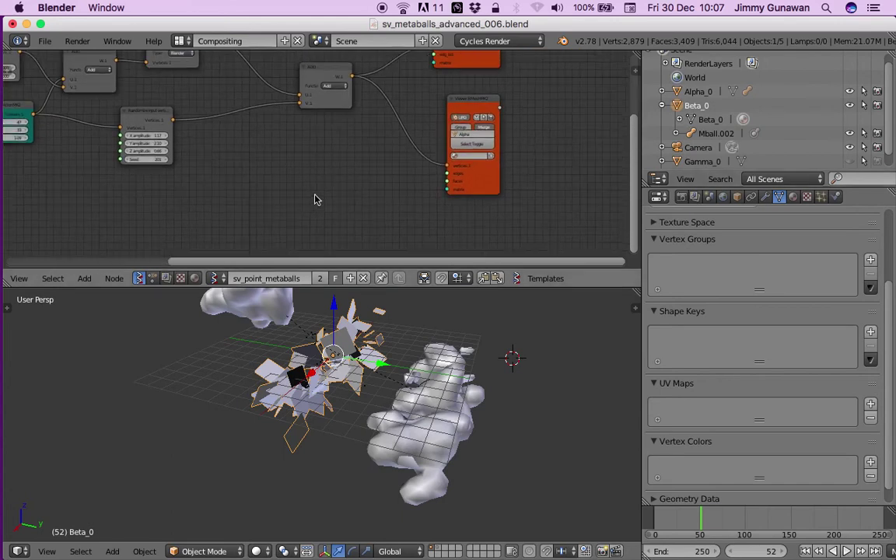
scroll(302, 194, up, 2)
middle_drag(222, 179, 353, 210)
scroll(350, 213, up, 2)
scroll(334, 285, up, 2)
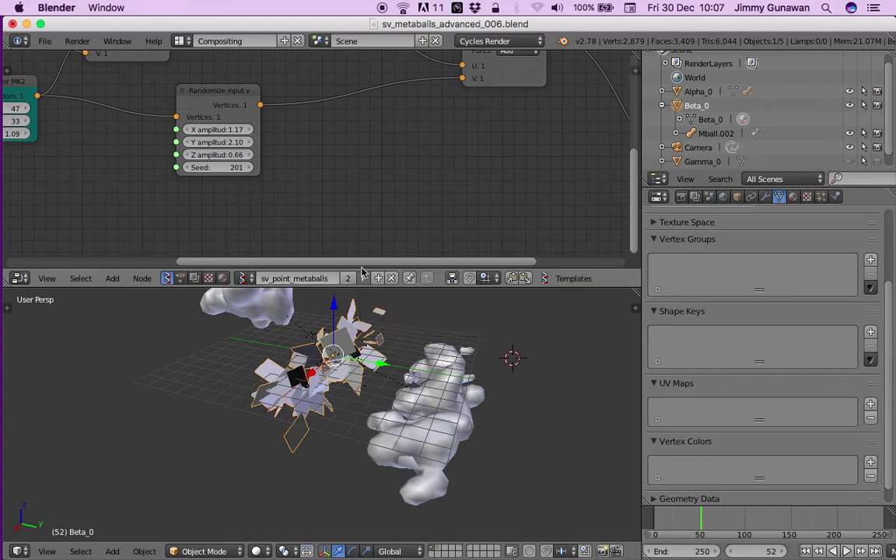
middle_drag(353, 225, 386, 186)
Select the Mball metaball object and switch the 3D view to Rendered shading
right_click(438, 442)
middle_drag(422, 406, 288, 378)
click(255, 551)
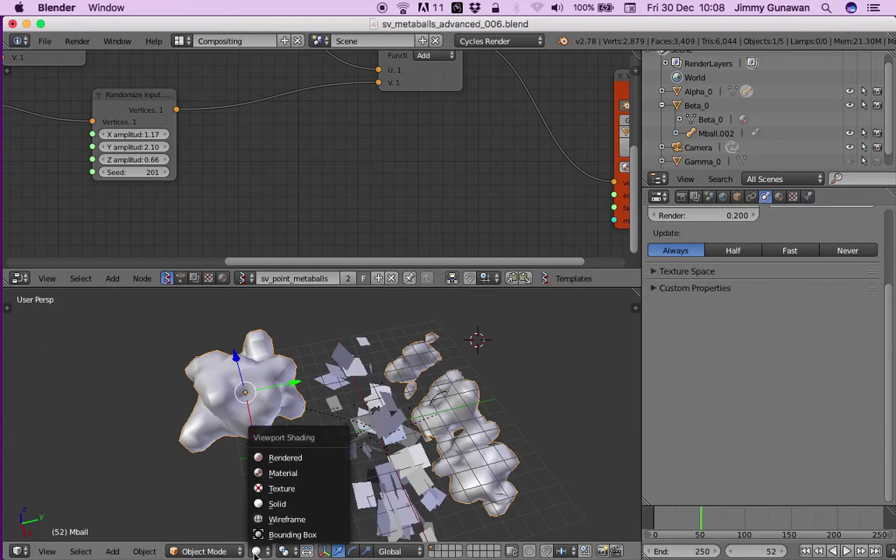
click(281, 456)
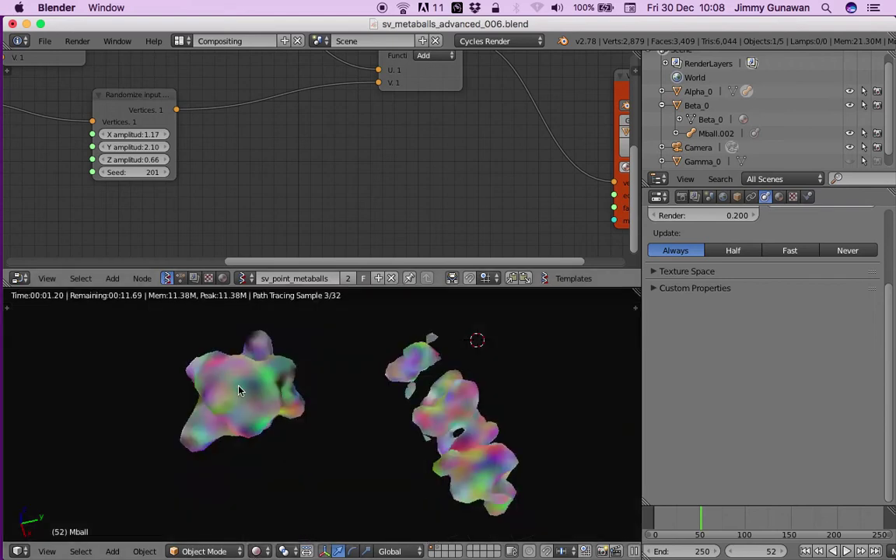
middle_drag(281, 392, 261, 375)
Raise the Randomize node's X amplitude to 5.64 and return the 3D view to Solid shading
middle_drag(234, 195, 308, 197)
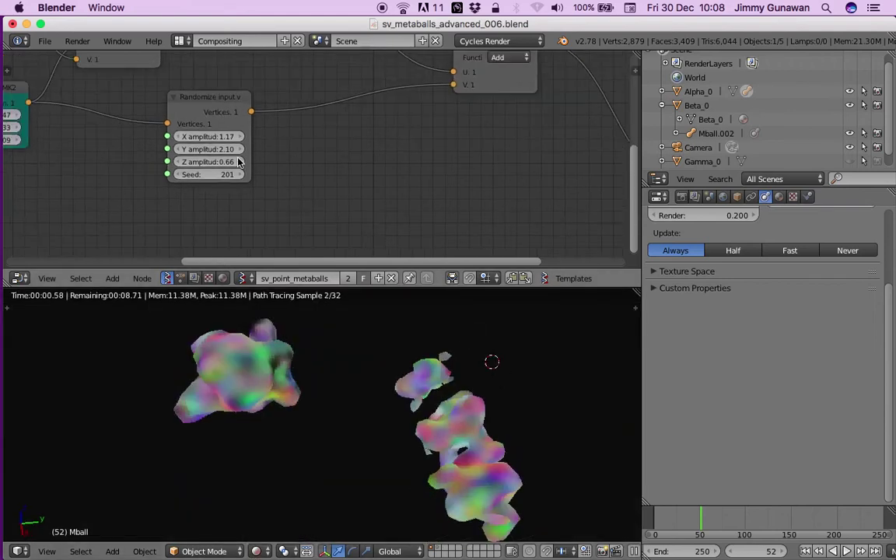
drag(213, 137, 256, 136)
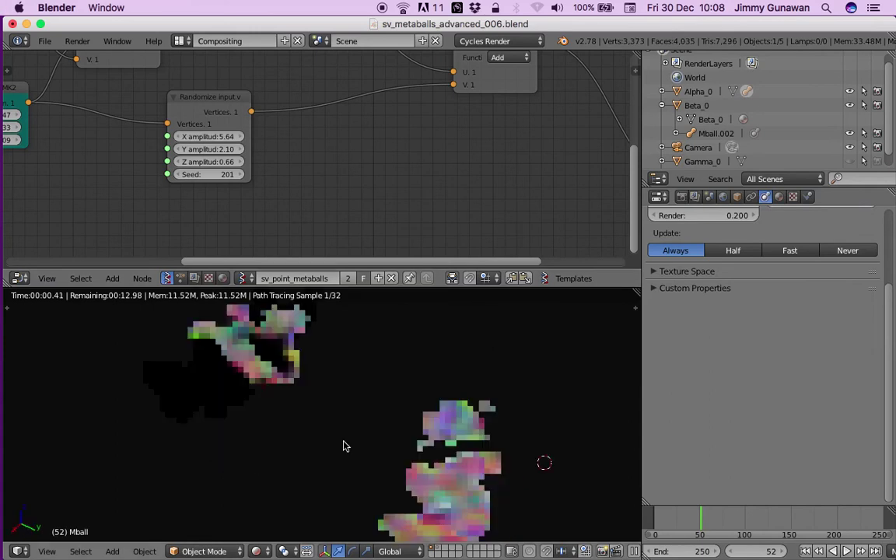
click(255, 551)
click(276, 504)
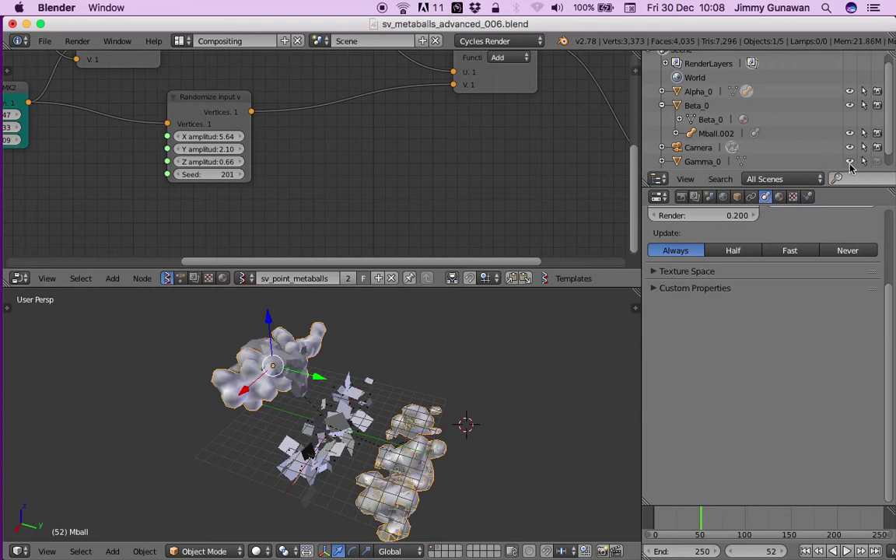
Select the Gamma_0 mesh and toggle its visibility to compare it with the Mball metaball surface
middle_drag(284, 356, 311, 389)
right_click(298, 370)
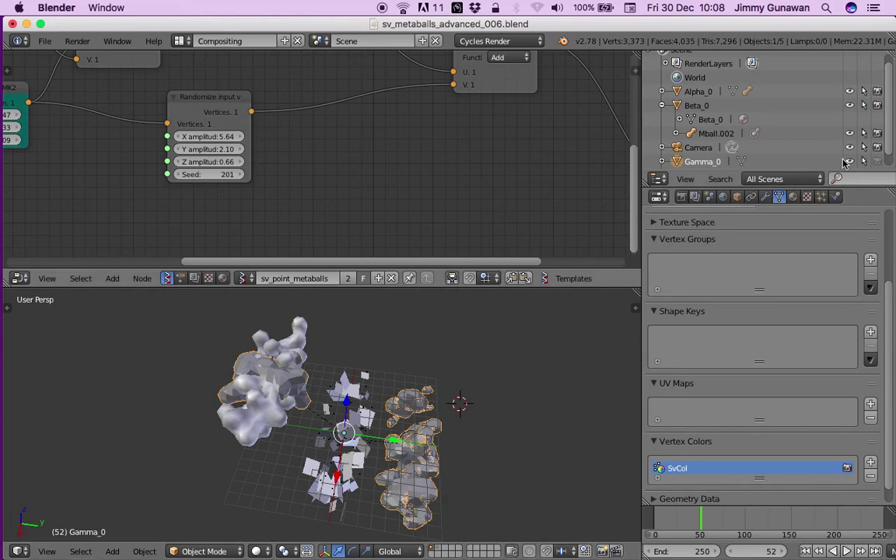
click(863, 163)
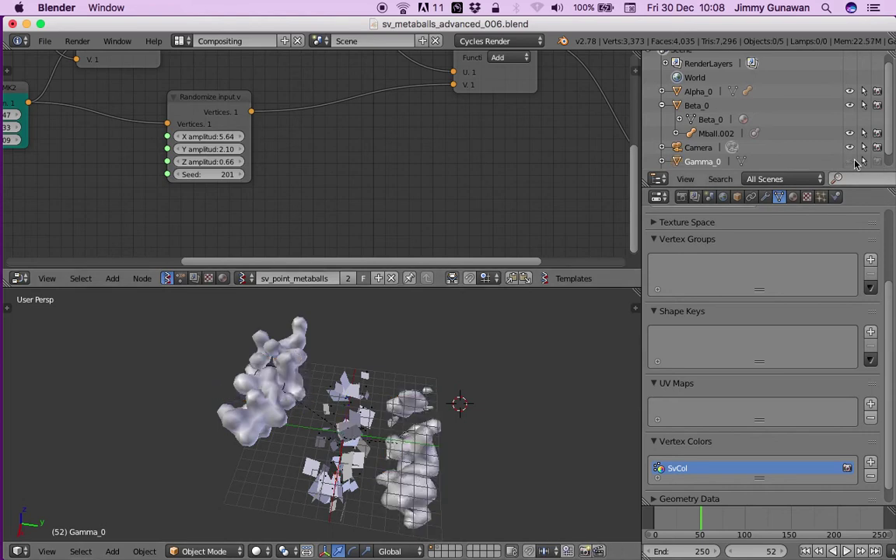
right_click(326, 380)
right_click(300, 339)
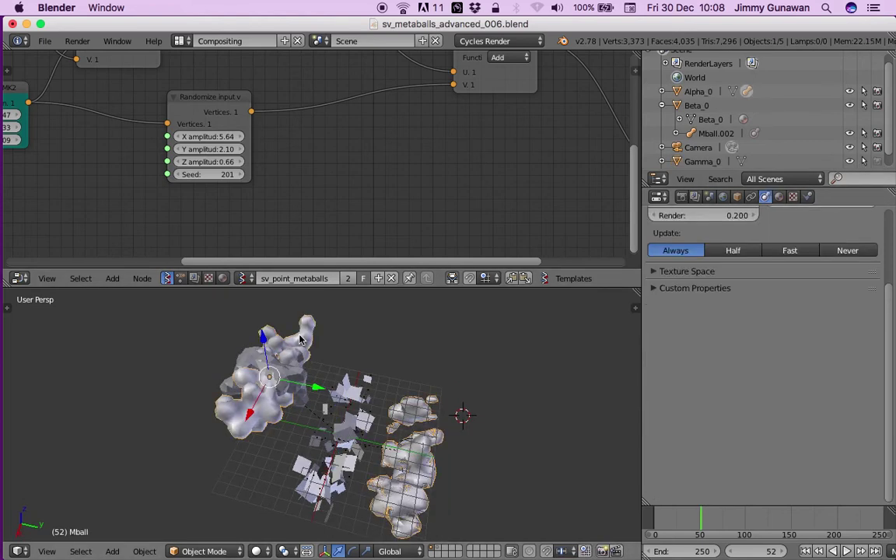
Cycle the 3D view selection between the Mball metaball and the Beta_0 mesh to check which objects overlap
right_click(364, 377)
right_click(278, 315)
right_click(387, 377)
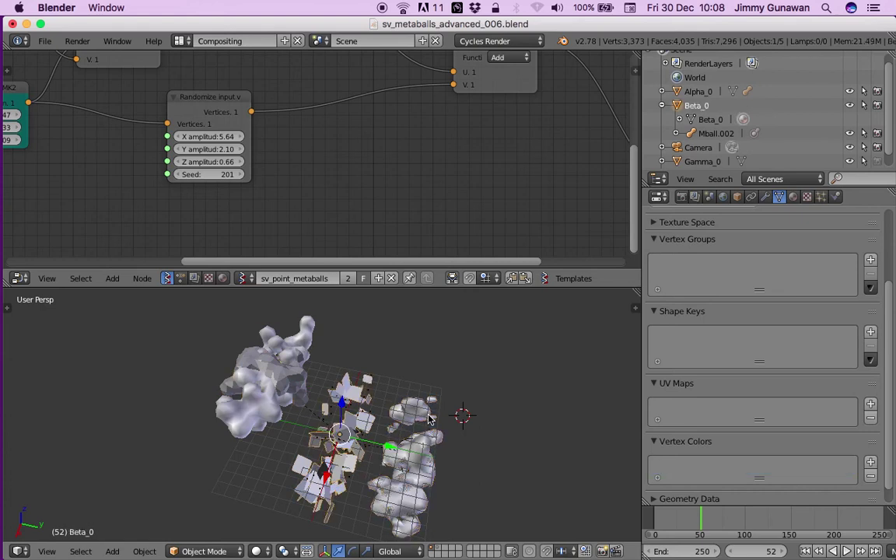
right_click(429, 420)
right_click(428, 420)
right_click(428, 420)
right_click(429, 420)
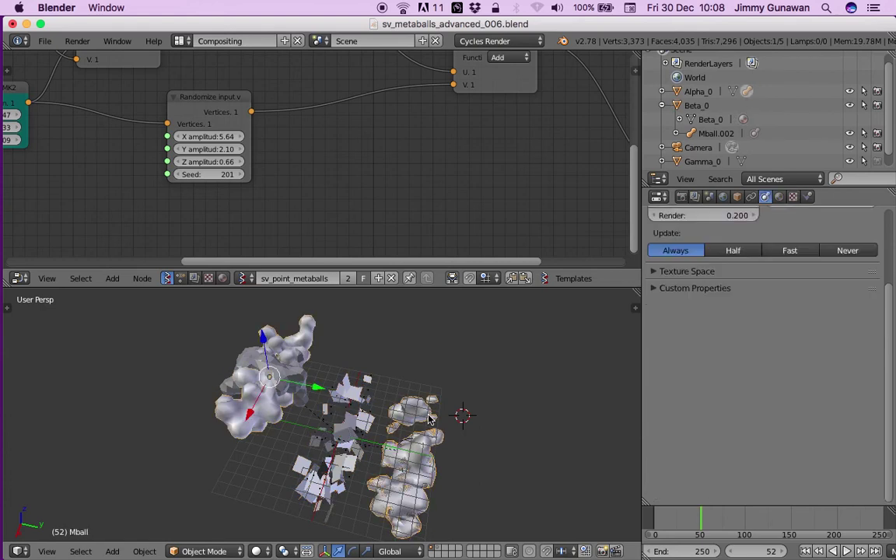
right_click(429, 420)
right_click(428, 420)
right_click(428, 418)
right_click(428, 419)
right_click(427, 419)
right_click(427, 418)
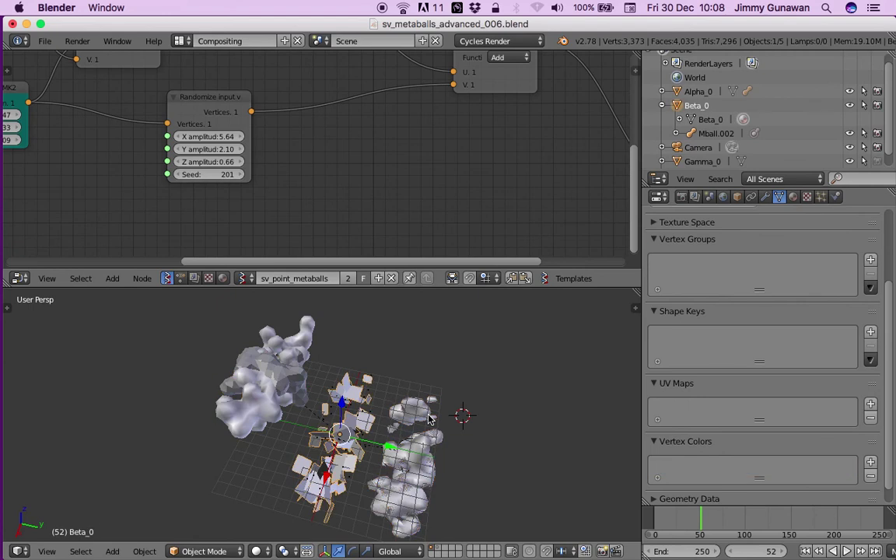
Select the Mball metaball and get it as the selection for the Objects in node of the sv_randomize_metaballs_color tree
right_click(305, 351)
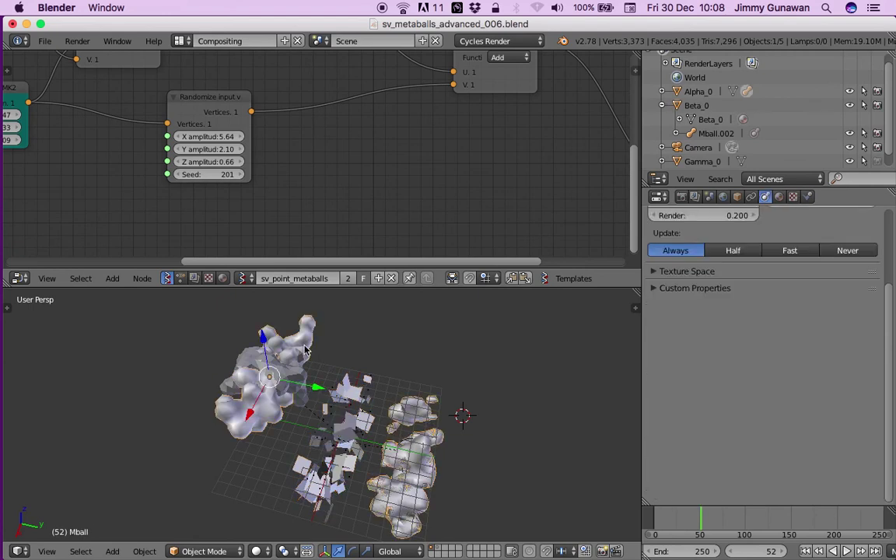
right_click(306, 351)
right_click(305, 351)
middle_drag(319, 365, 290, 361)
right_click(245, 407)
right_click(245, 407)
click(241, 278)
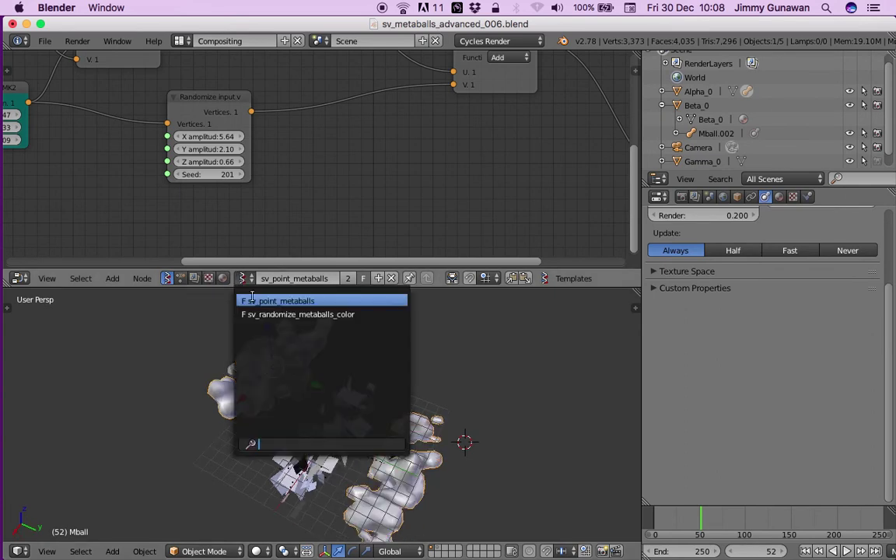
click(261, 314)
middle_drag(167, 183, 244, 147)
scroll(202, 166, down, 3)
click(177, 184)
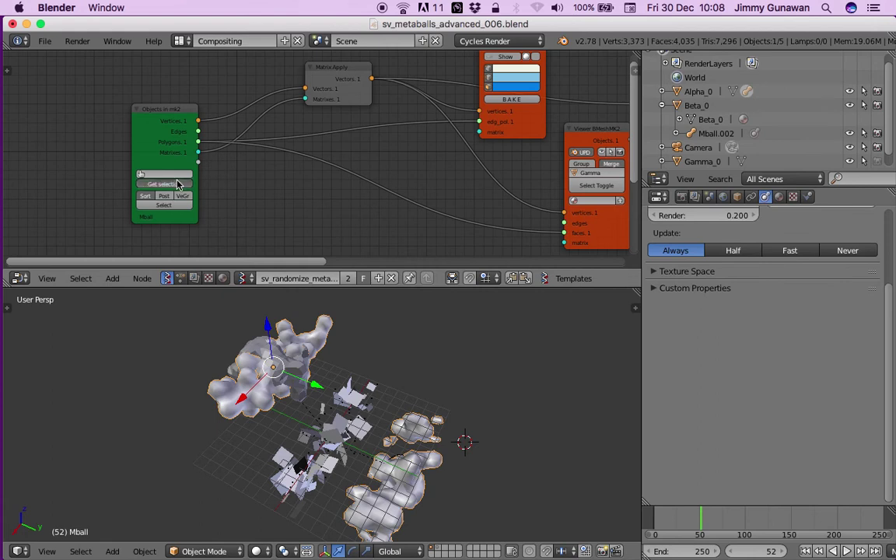
Switch the 3D view to Rendered shading and hide the Gamma_0 mesh
middle_drag(525, 430, 393, 410)
scroll(392, 410, up, 2)
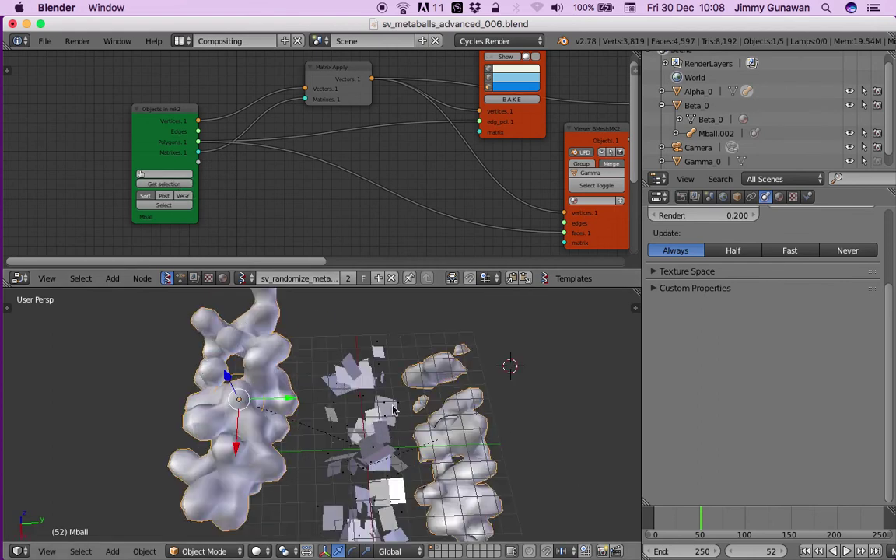
click(256, 550)
click(274, 461)
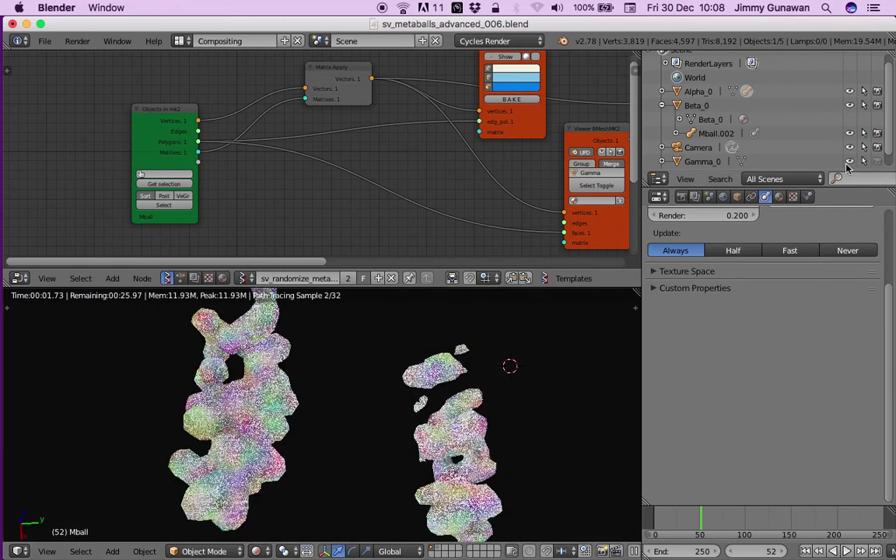
click(850, 162)
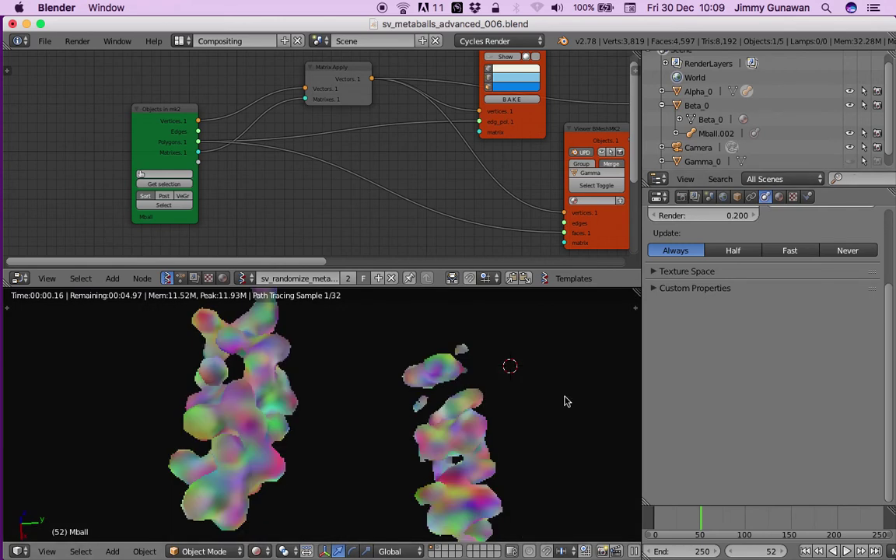
middle_drag(566, 400, 230, 290)
Display the metaball's material node tree in the node editor and return the 3D view to Solid shading
click(223, 278)
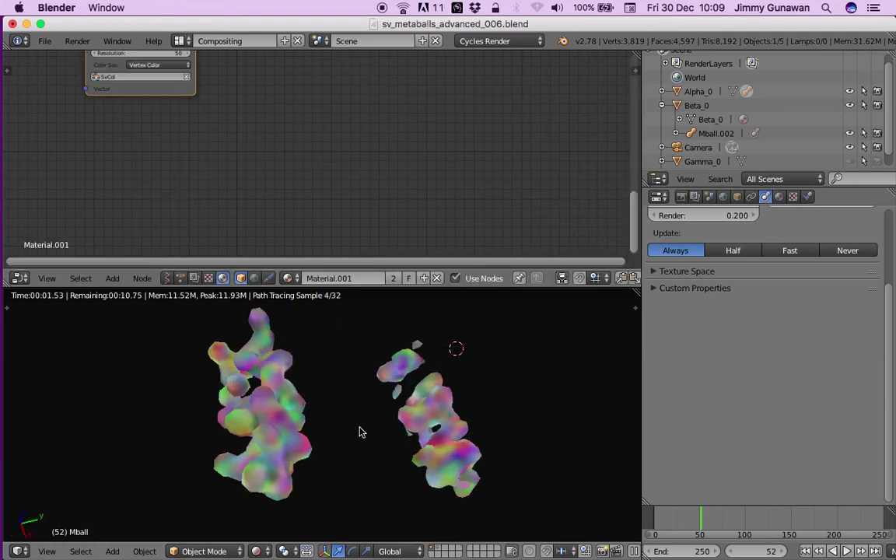
middle_drag(360, 430, 270, 552)
click(270, 552)
click(286, 509)
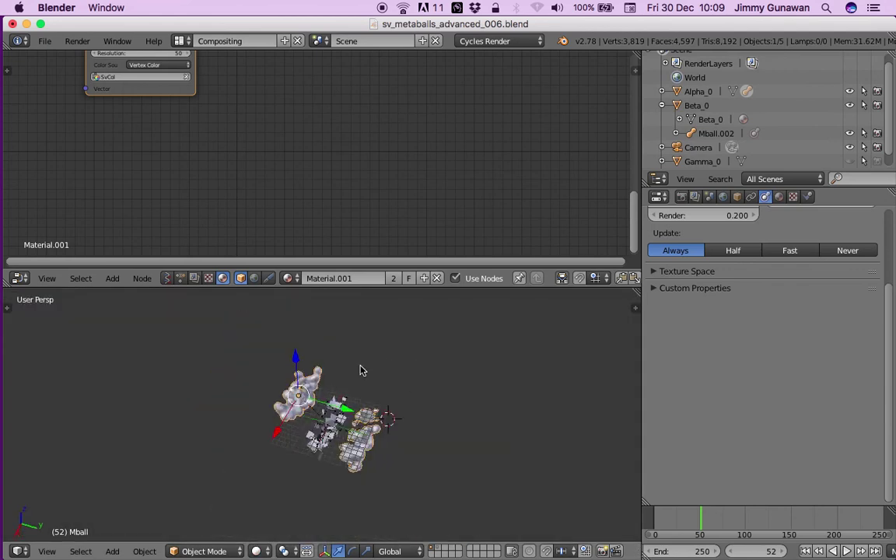
Add a Grid mesh, scale it up and move it under the Mball metaball as a ground plane
key(shift+a)
mouse_move(362, 344)
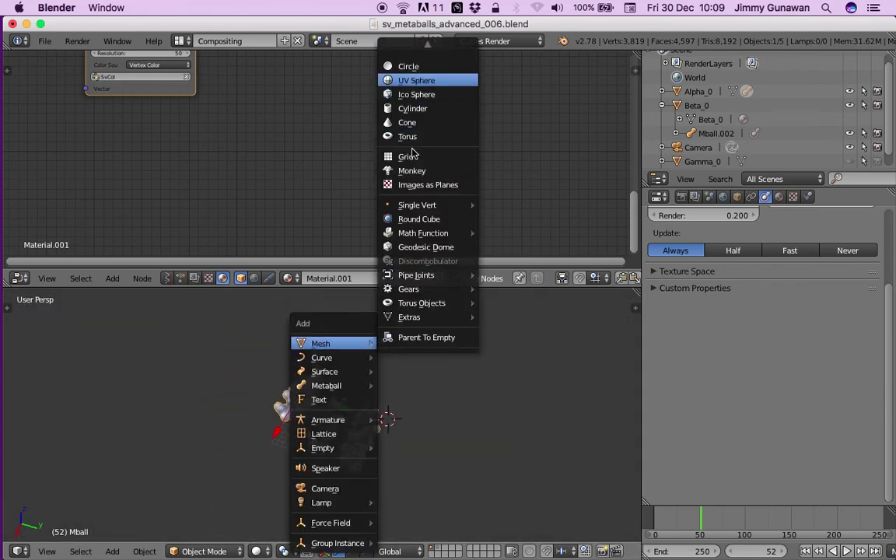
click(405, 156)
key(s)
click(499, 449)
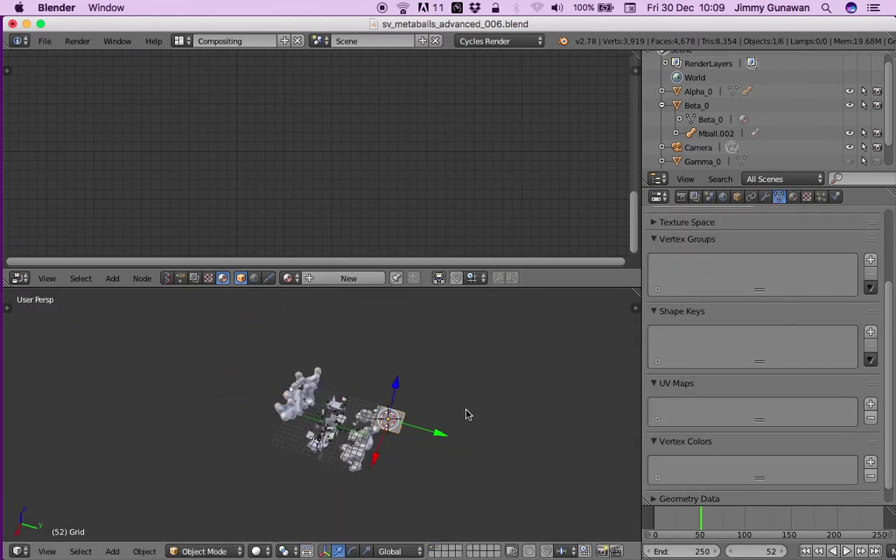
key(s)
click(516, 445)
key(g)
click(436, 435)
key(s)
click(520, 466)
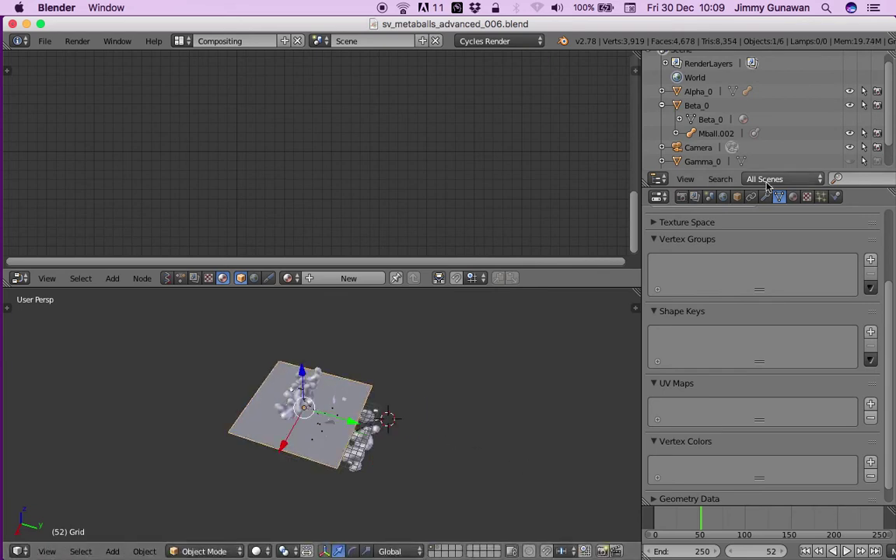
Give the grid a new material and switch the 3D view to Rendered shading
click(792, 197)
click(719, 290)
scroll(365, 370, up, 4)
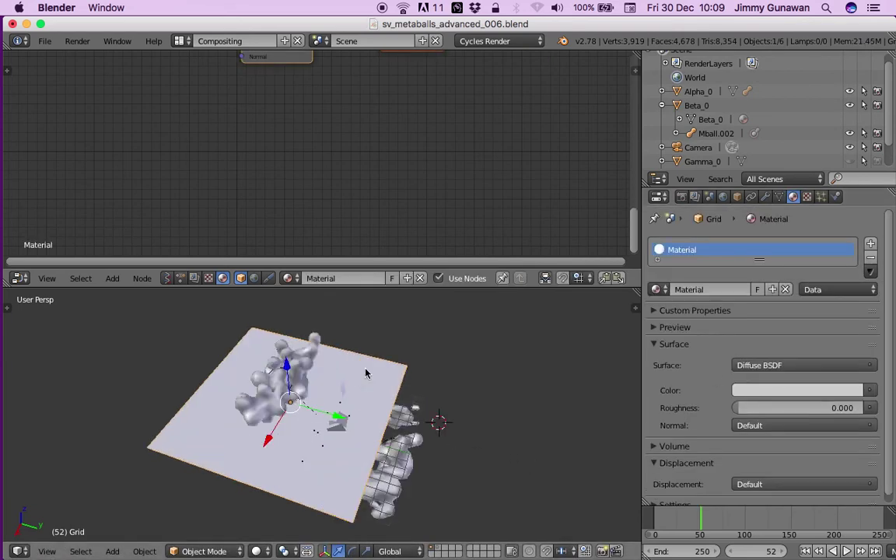
click(259, 550)
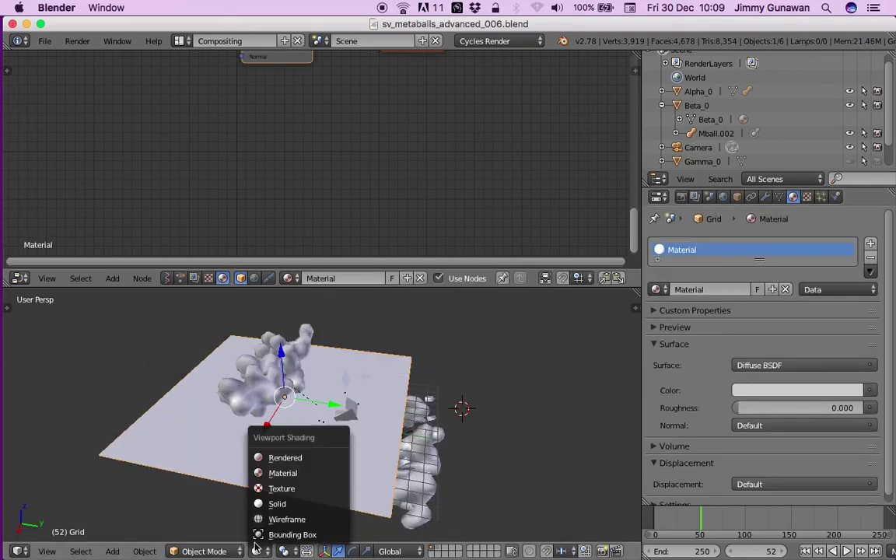
click(265, 460)
scroll(597, 307, up, 4)
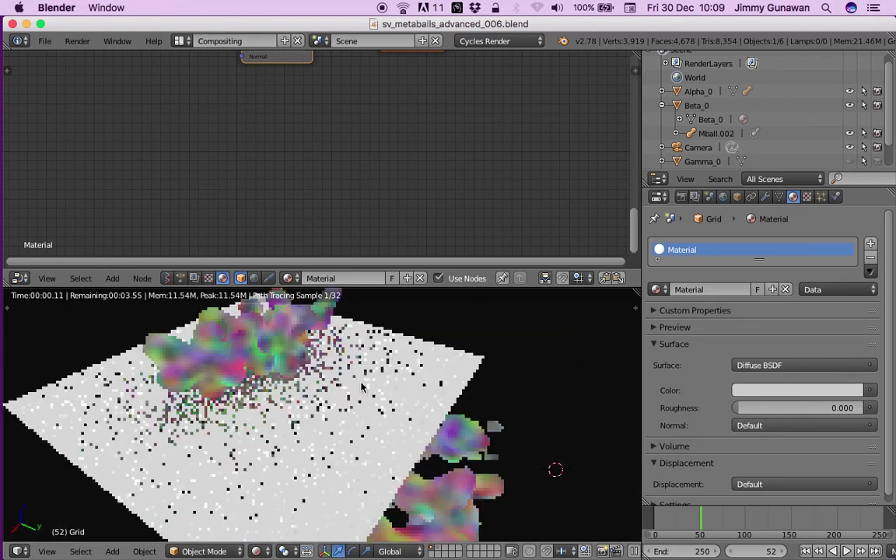
Turn off the world's Ambient Occlusion and set its background strength to 0
click(723, 197)
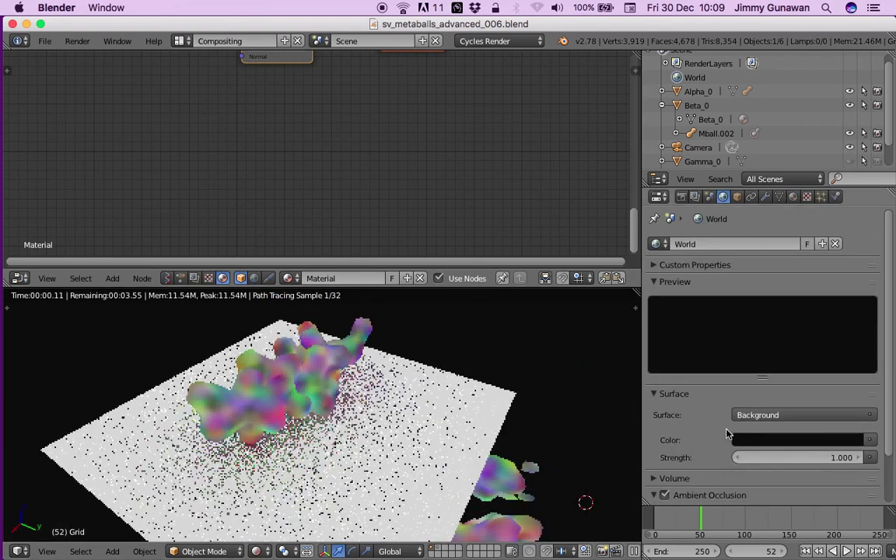
click(786, 400)
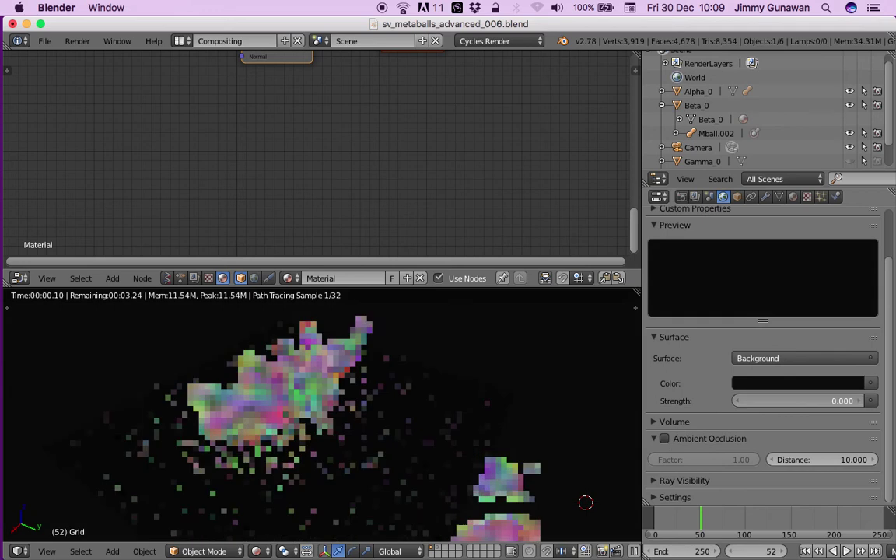
text(0)
key(Return)
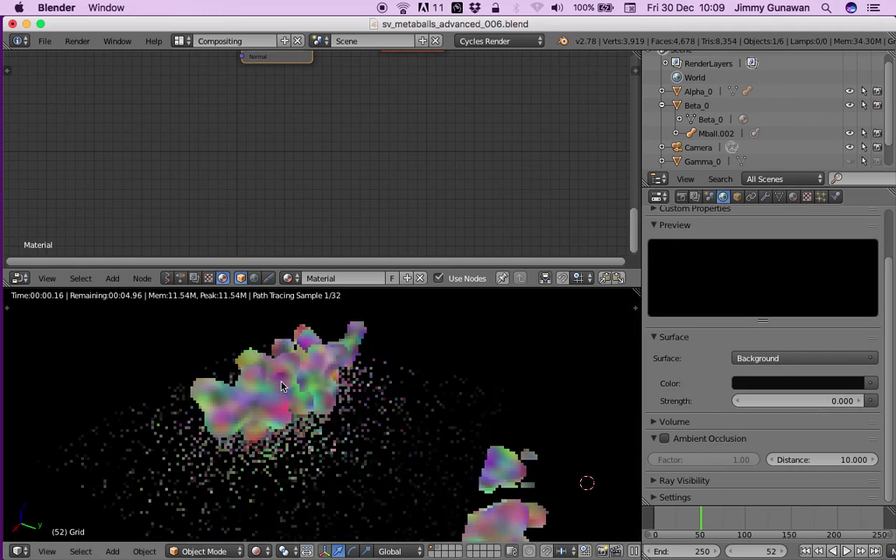
Select the Mball metaball, try Point Density radii of 1.0 and 0.3, and set the radius to 0.7
right_click(341, 371)
middle_drag(144, 76, 353, 156)
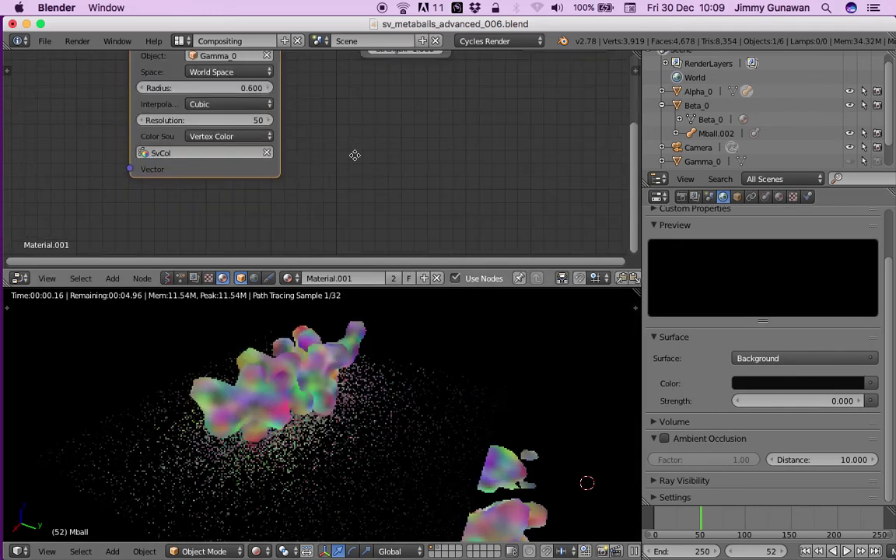
middle_drag(548, 90, 478, 163)
middle_drag(393, 138, 460, 114)
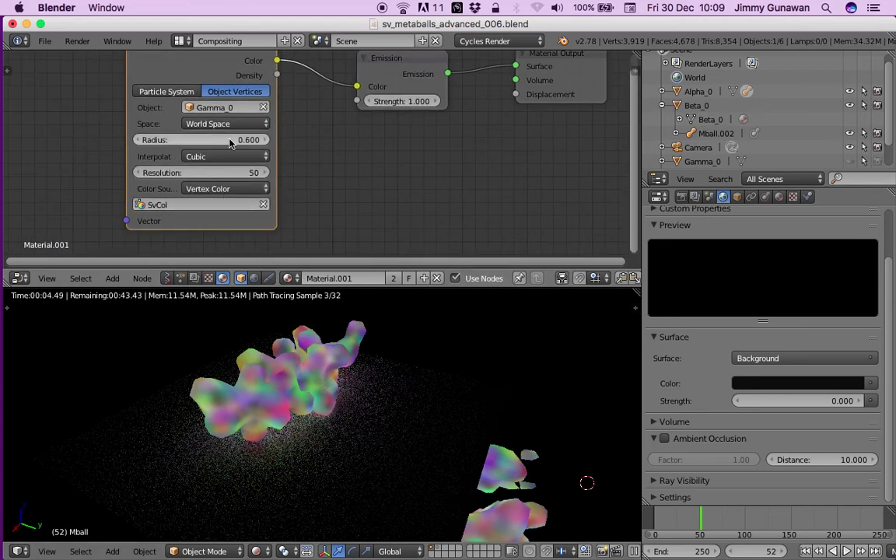
drag(231, 142, 297, 140)
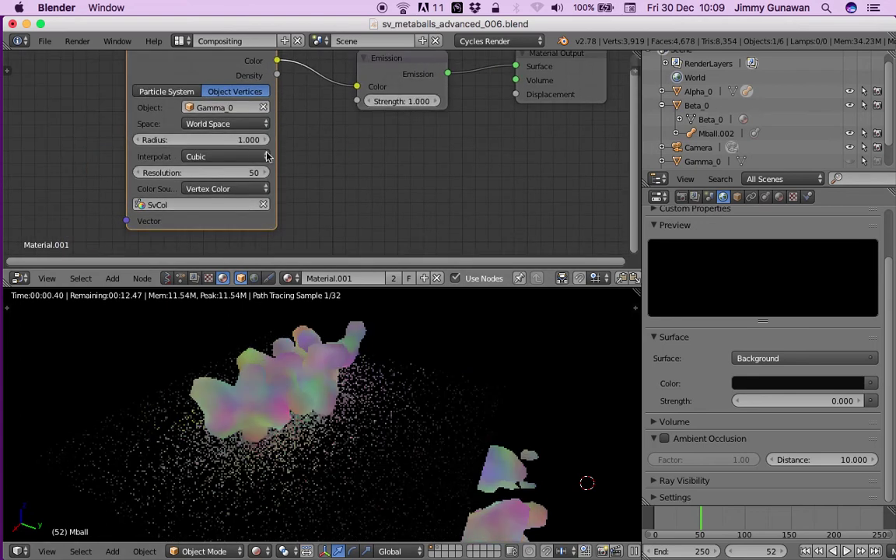
click(240, 142)
text(0.3)
key(Return)
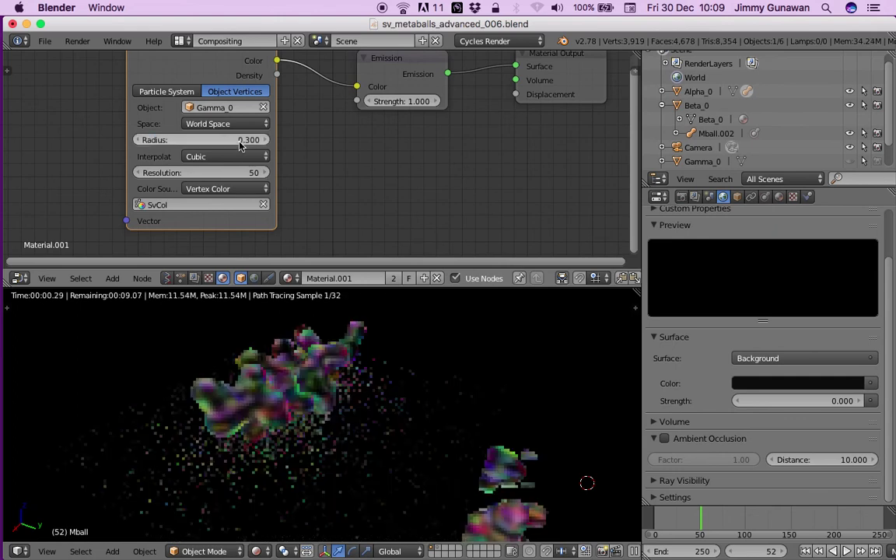
click(238, 141)
text(.7)
key(Return)
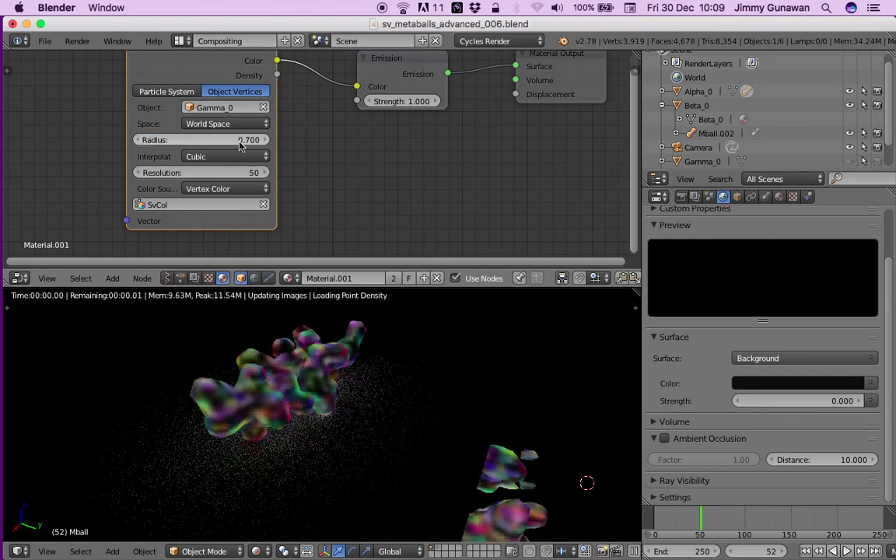
Try Emission strengths of 4 and 1, and set the strength to 2
click(403, 101)
text(4)
key(Return)
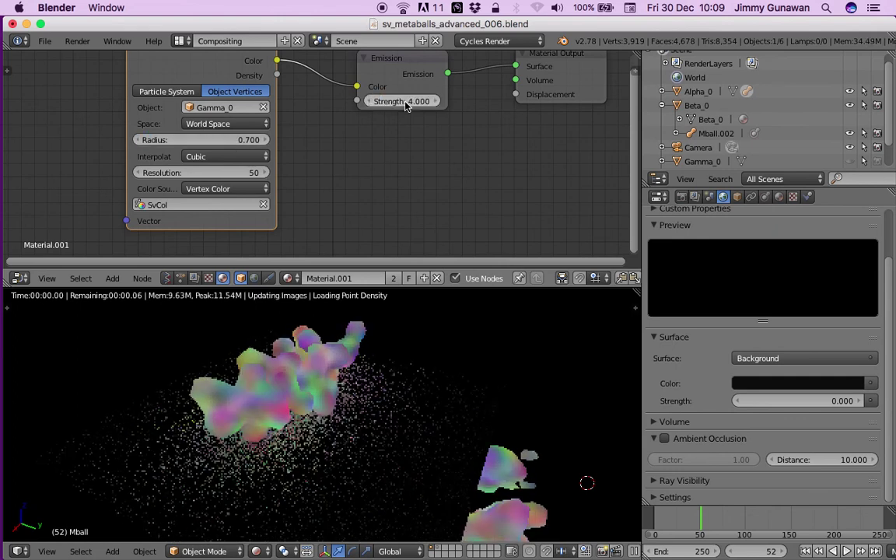
scroll(403, 102, down, 1)
click(402, 102)
text(1)
key(Return)
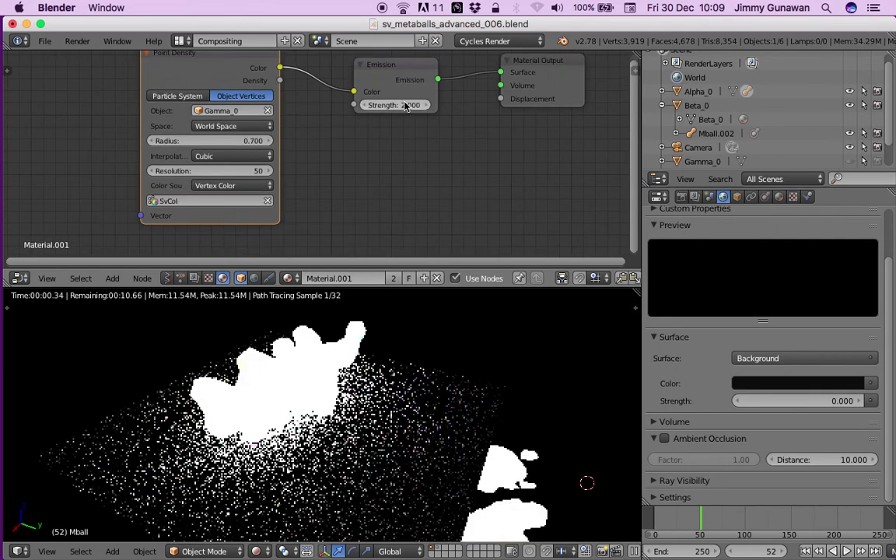
click(412, 109)
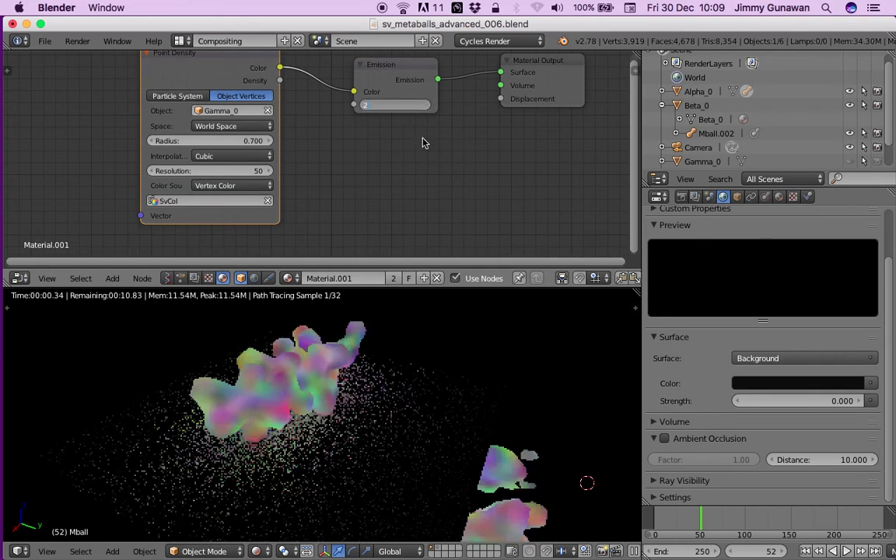
text(2)
key(Return)
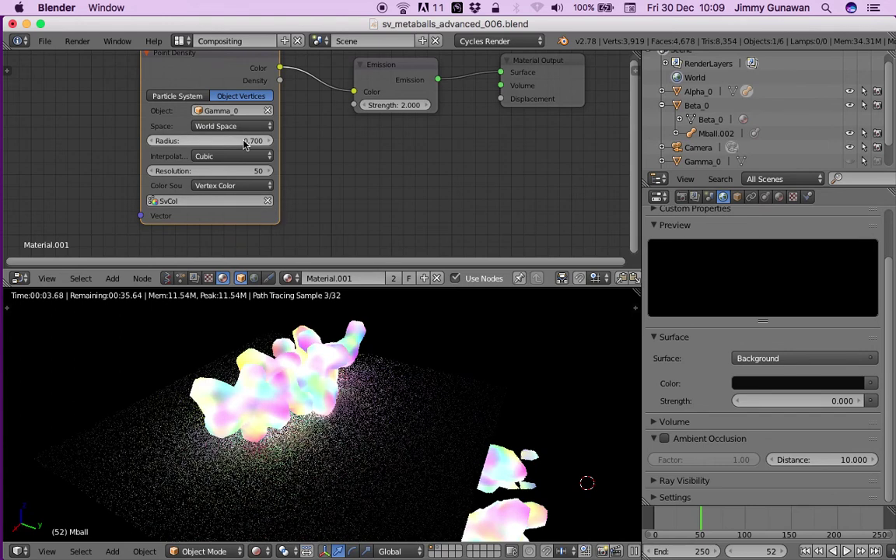
Space out the Point Density and Emission nodes and connect the Density output to the Emission Strength input
drag(213, 74, 159, 88)
drag(407, 72, 368, 81)
middle_drag(212, 129, 264, 126)
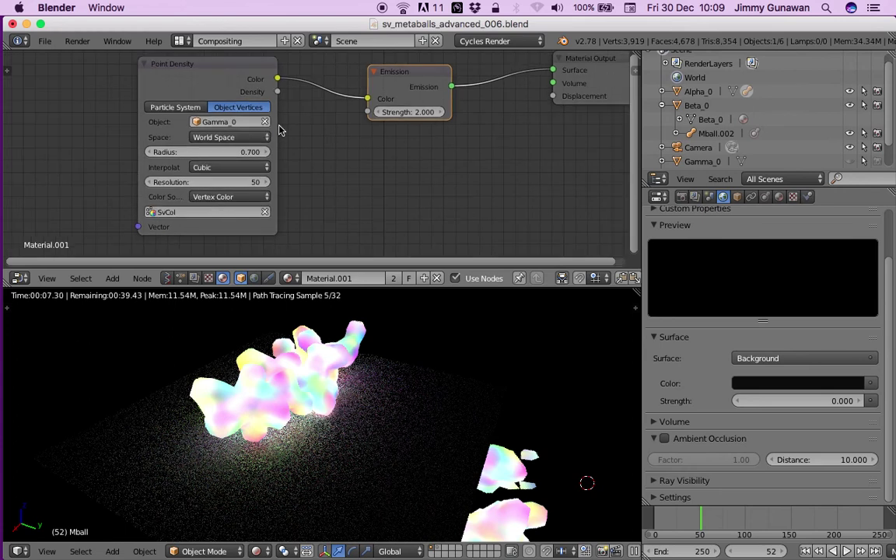
drag(278, 92, 367, 112)
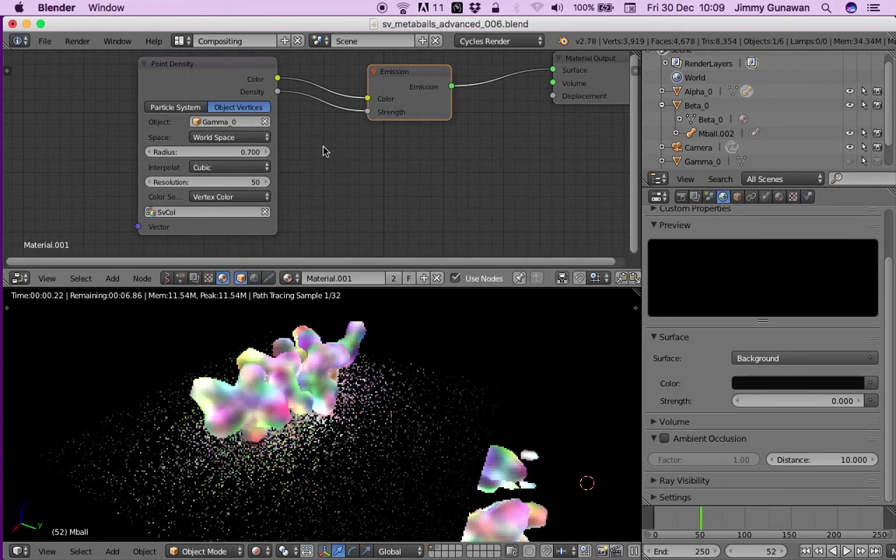
mouse_move(289, 87)
ctrl+mouse_down()
mouse_move(304, 121)
mouse_move(282, 94)
mouse_move(367, 112)
ctrl+mouse_up()
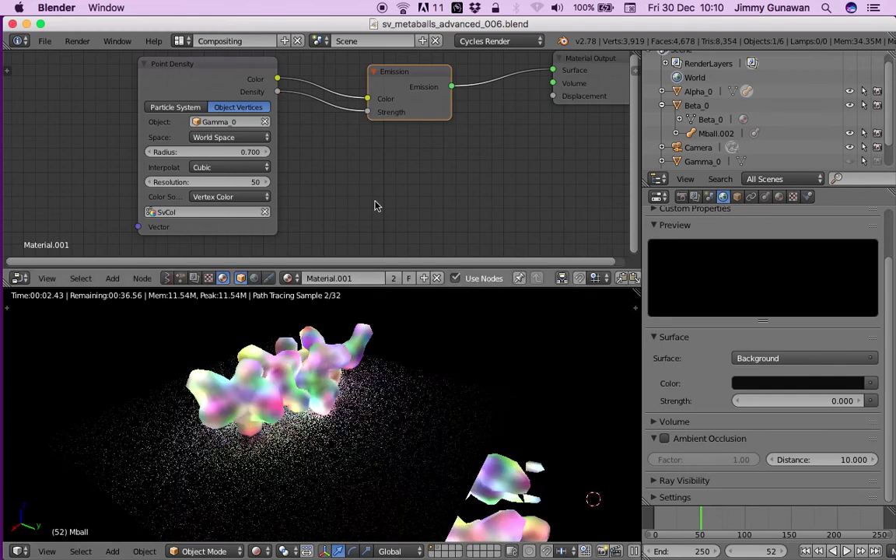
Try Linear and Closest interpolation on the Point Density node, and set the interpolation to Linear
middle_drag(350, 493, 410, 433)
middle_drag(505, 430, 429, 539)
middle_drag(365, 435, 327, 388)
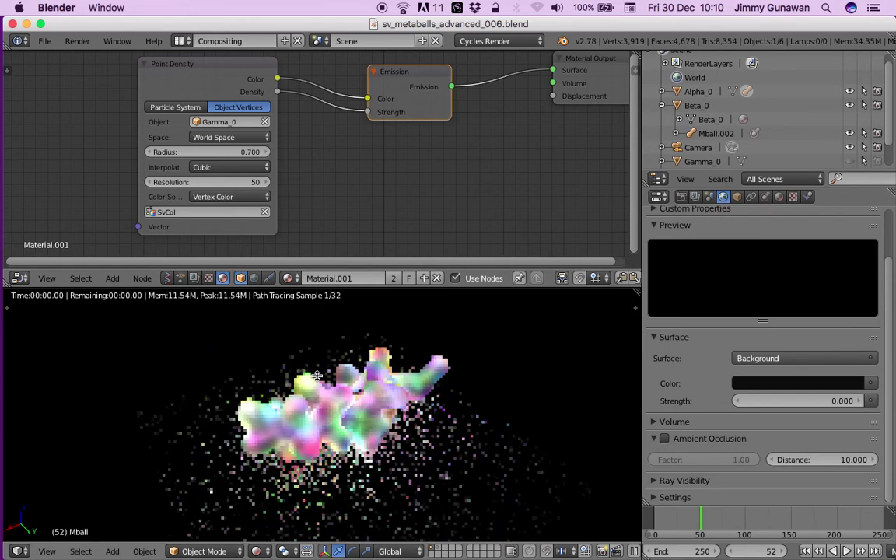
click(226, 167)
click(222, 140)
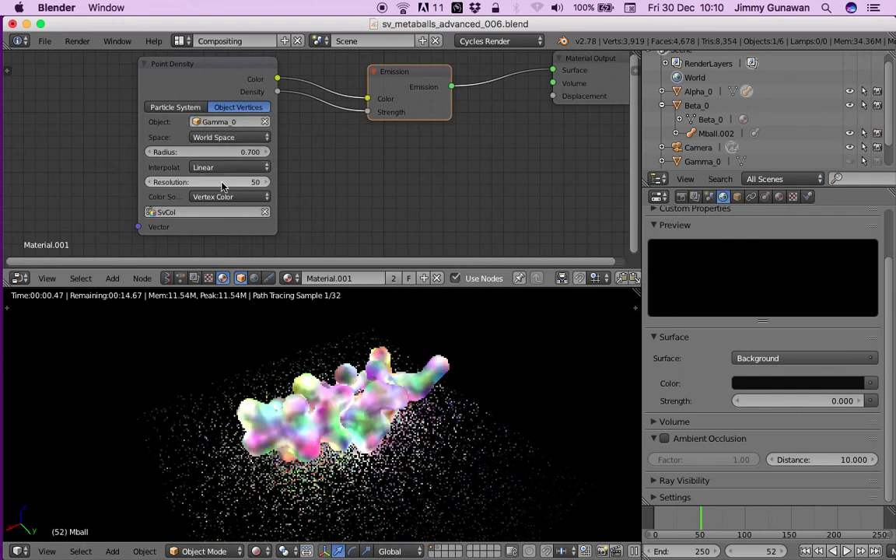
click(225, 167)
click(222, 154)
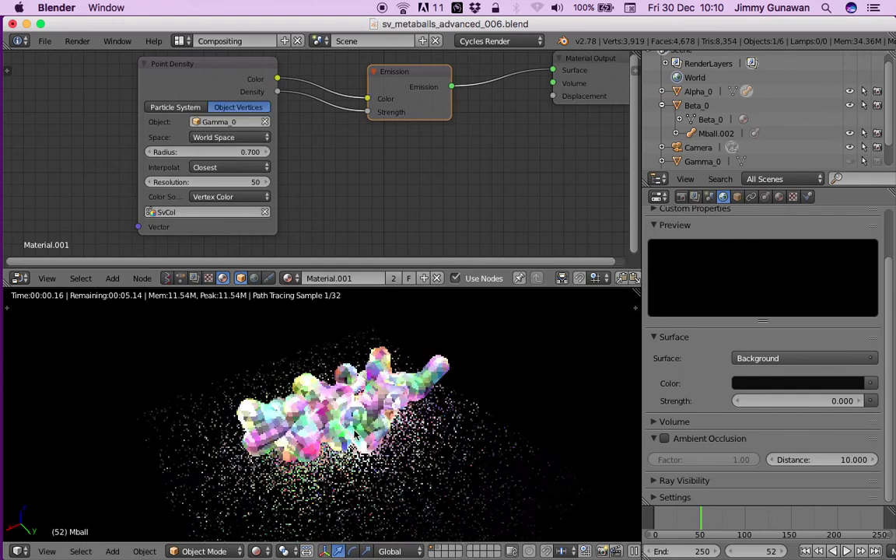
scroll(355, 435, up, 5)
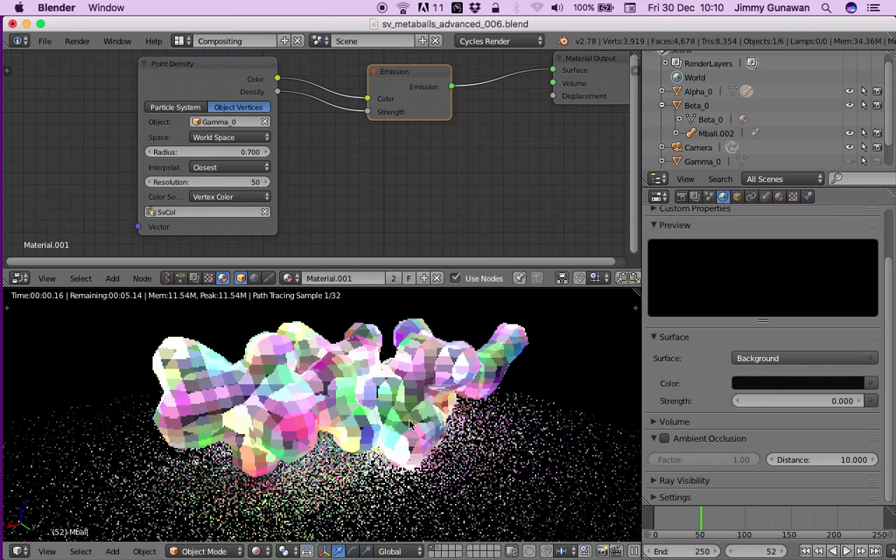
click(224, 166)
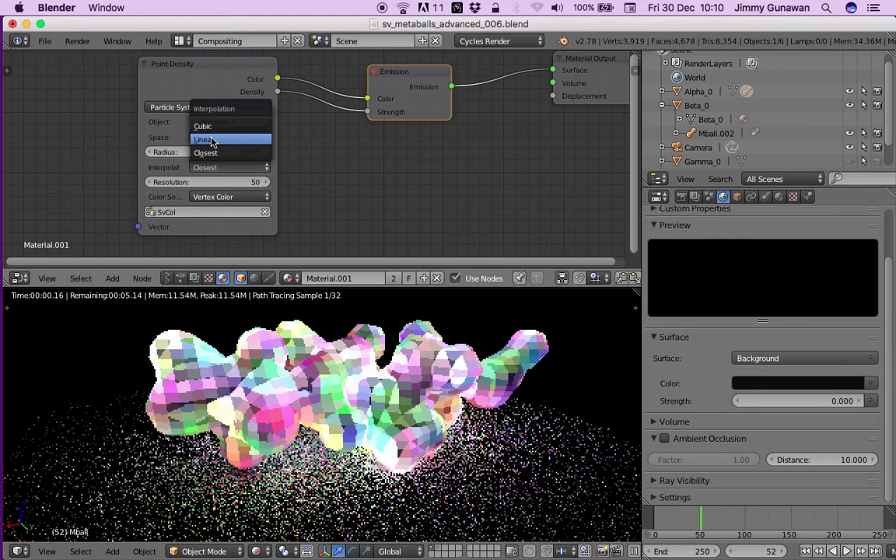
click(212, 140)
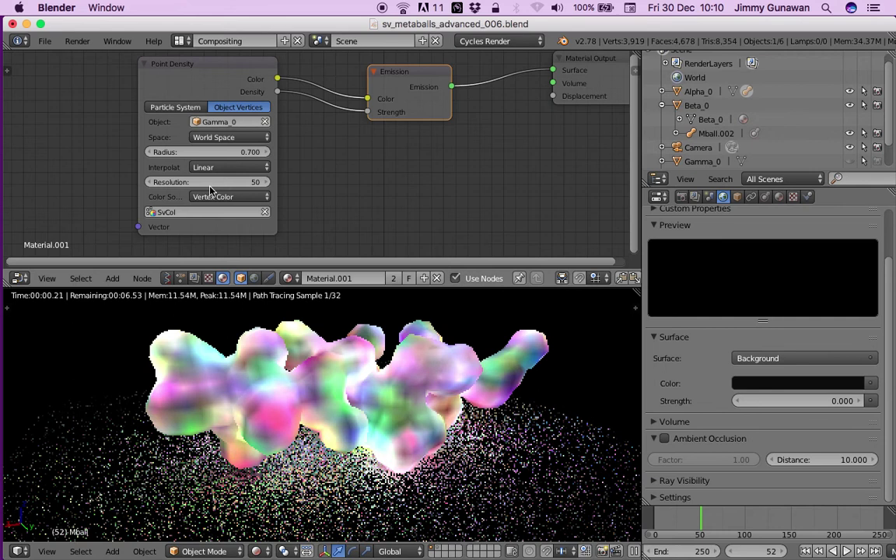
Try Vertex Weight and Vertex Normal as the Point Density color source, and set it back to Vertex Color
click(213, 196)
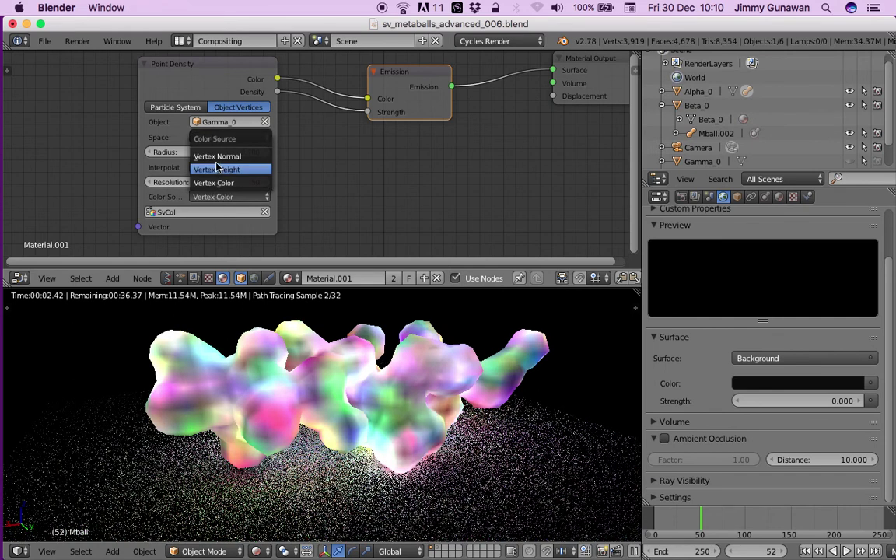
click(218, 170)
click(218, 196)
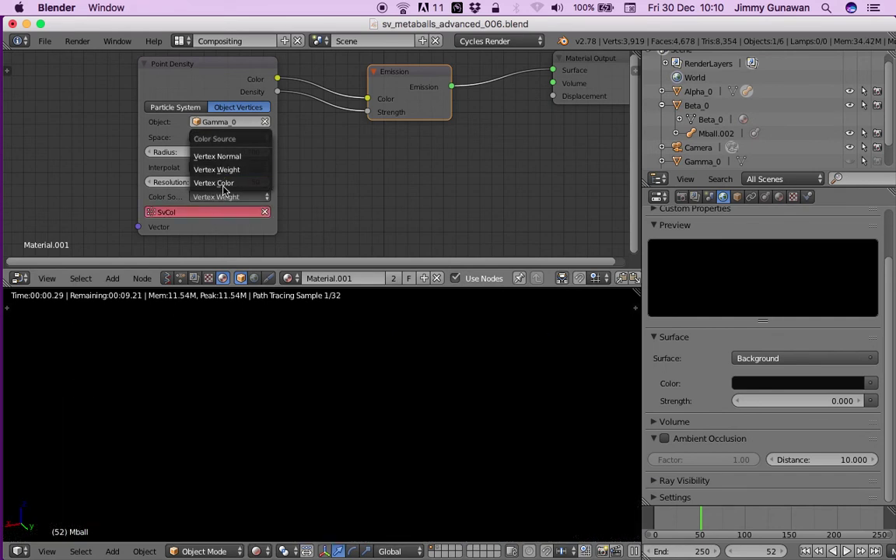
click(222, 160)
click(218, 196)
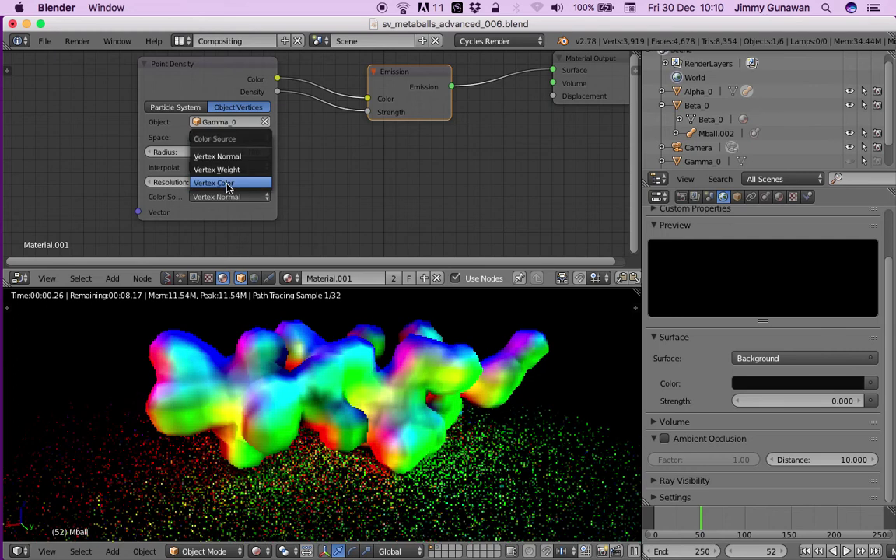
click(213, 182)
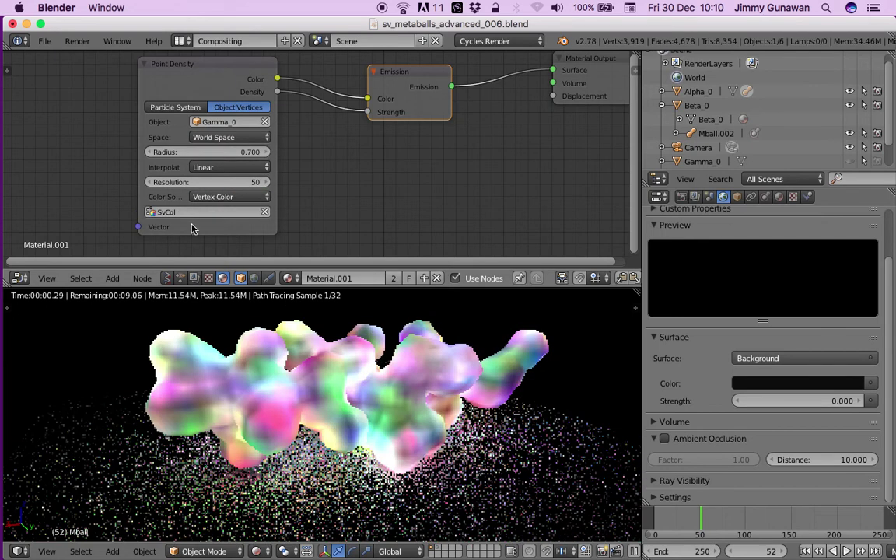
Try feeding a Noise Texture's Fac output into the Point Density Vector input, and delete the Noise Texture node
middle_drag(119, 206, 211, 159)
scroll(135, 186, down, 2)
scroll(154, 179, up, 1)
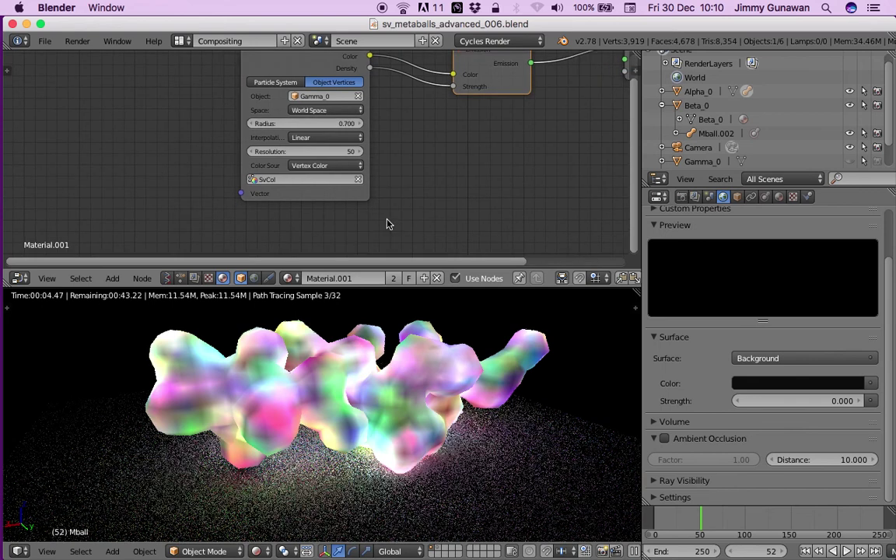
key(shift+a)
text(nois)
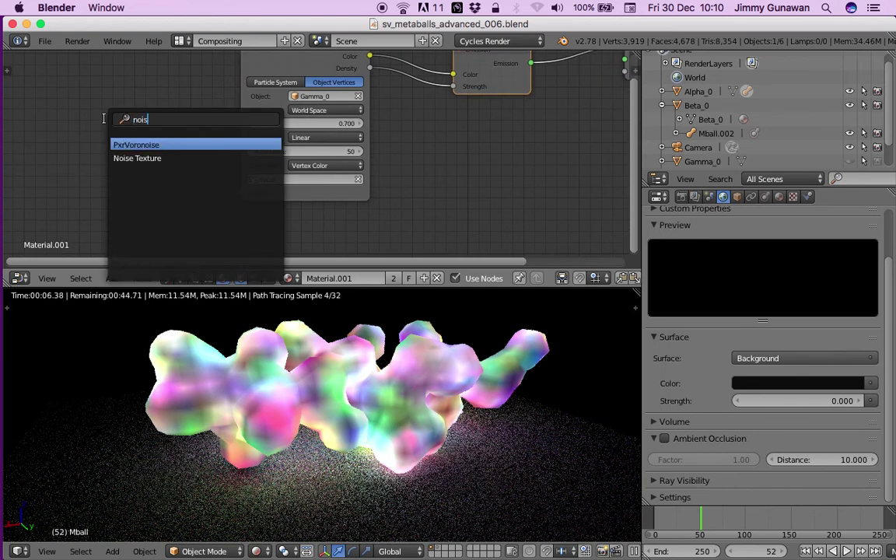
key(Down)
key(Return)
click(102, 124)
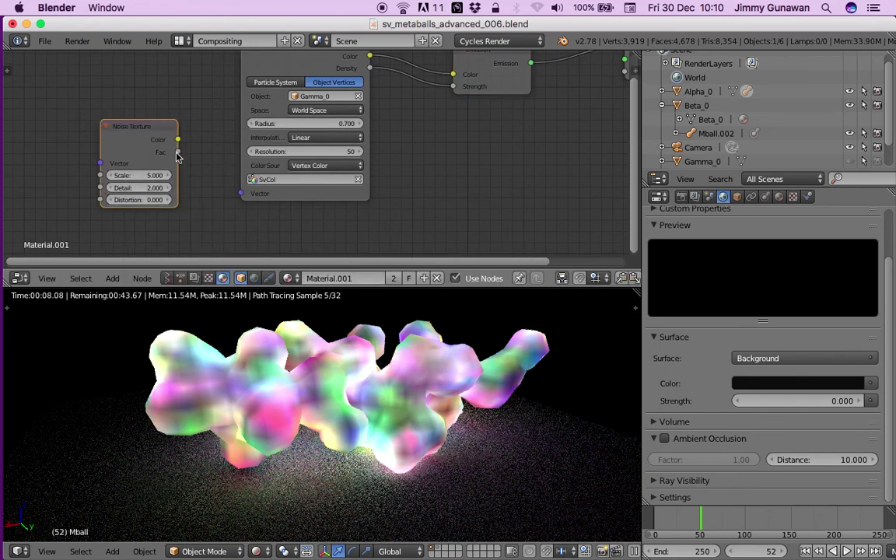
drag(178, 151, 241, 192)
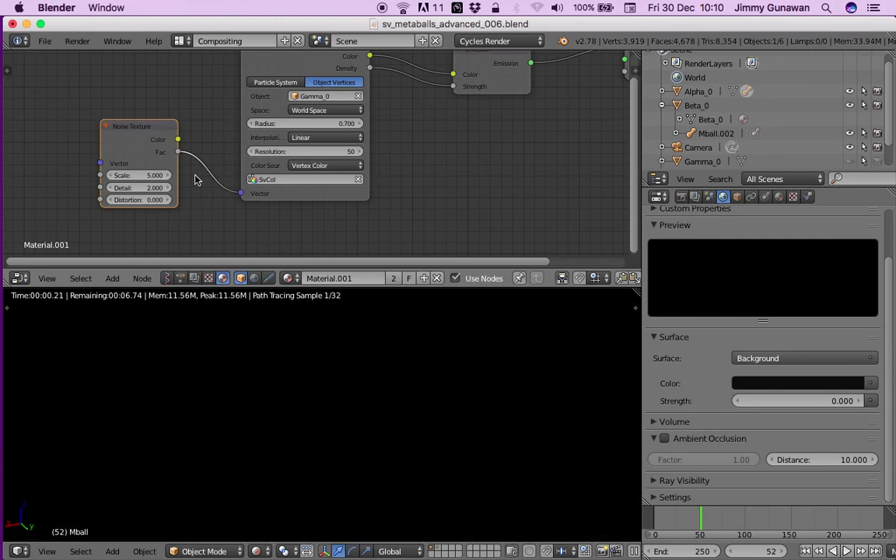
key(x)
Add a Mapping node and connect its Vector output to the Point Density Vector input
key(shift+a)
click(153, 128)
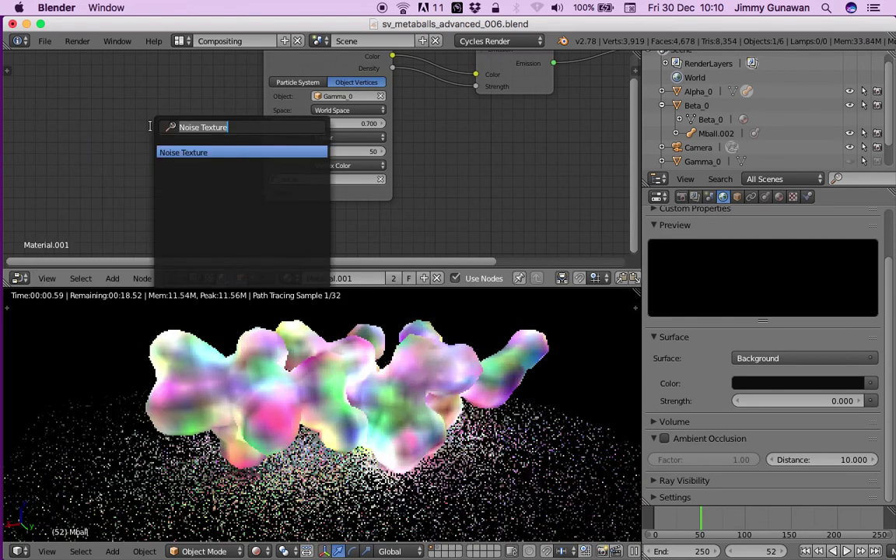
text(map)
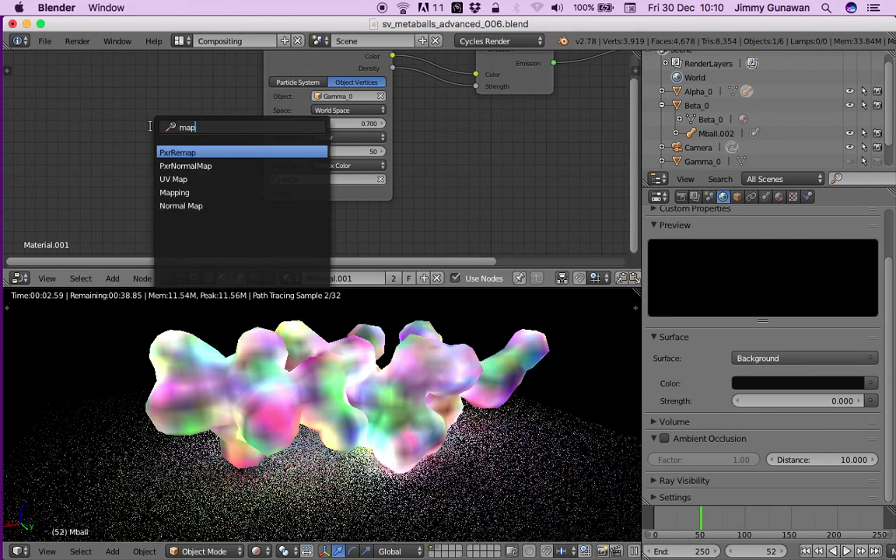
key(Down)
key(Down)
key(Down)
key(Return)
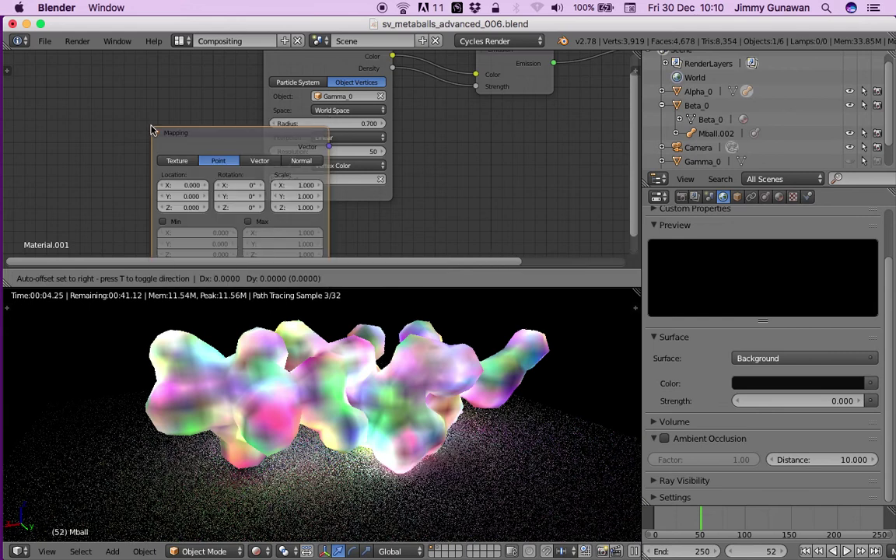
click(60, 90)
drag(237, 98, 285, 186)
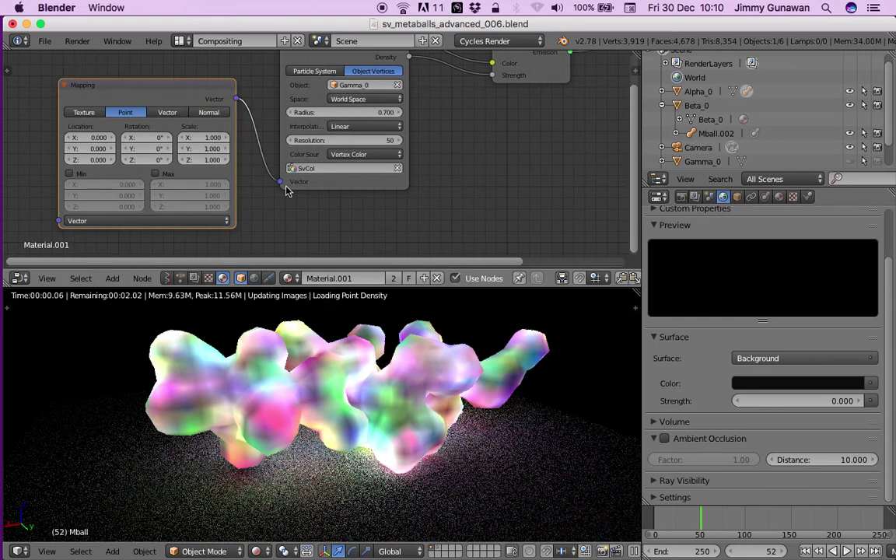
Try the Vector, Normal and Texture mapping types with a scale of 4 and Max enabled, and delete the Mapping node
click(173, 113)
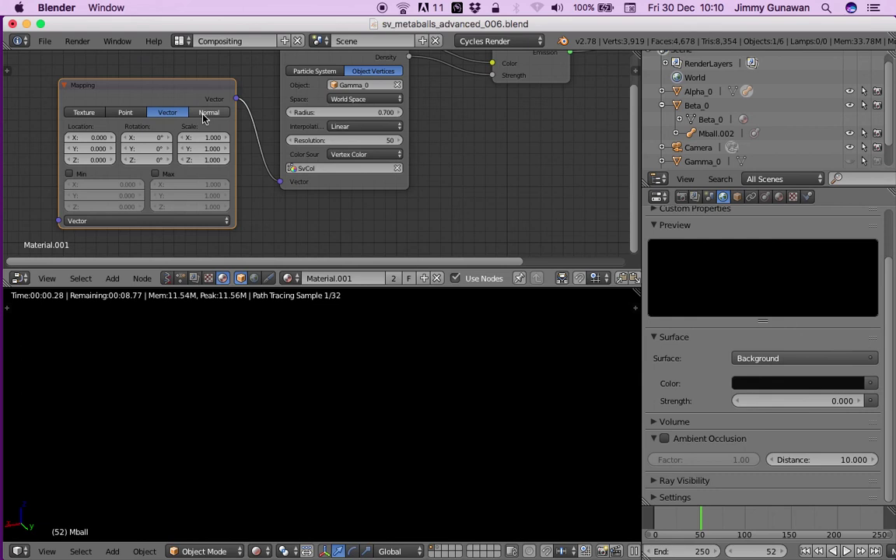
click(204, 116)
click(87, 115)
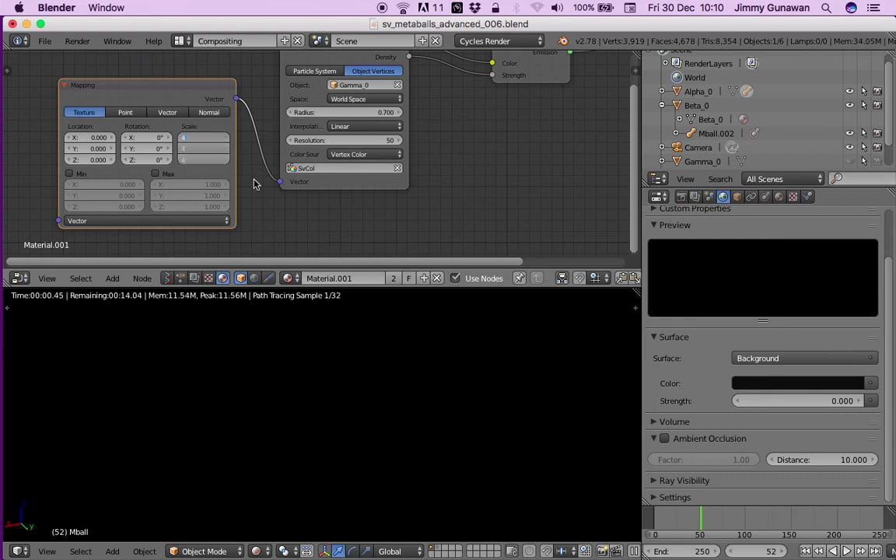
click(155, 173)
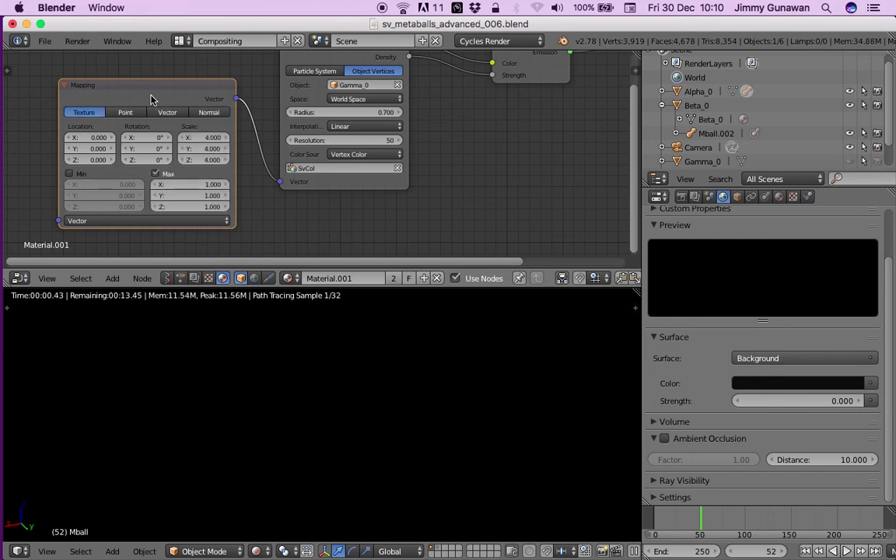
key(x)
key(shift+a)
click(140, 123)
text(Mapping)
key(Escape)
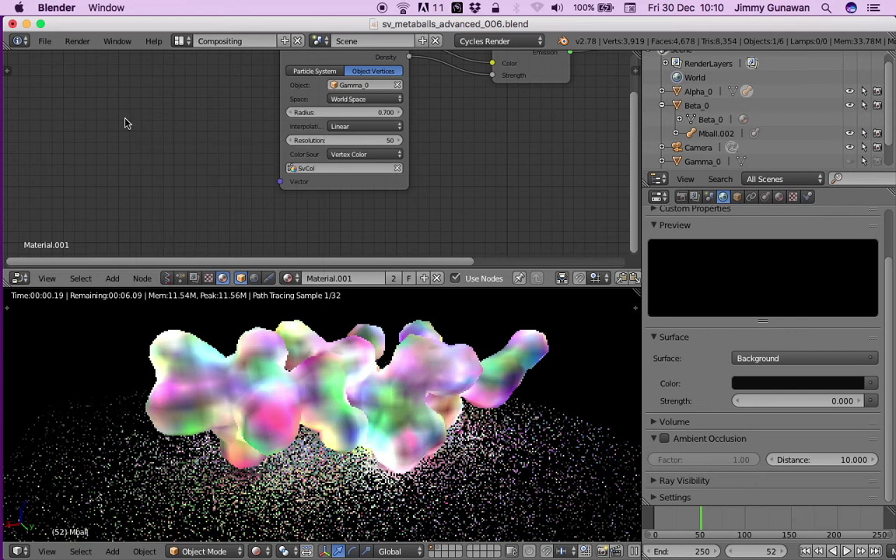
key(shift+a)
click(127, 123)
text(random)
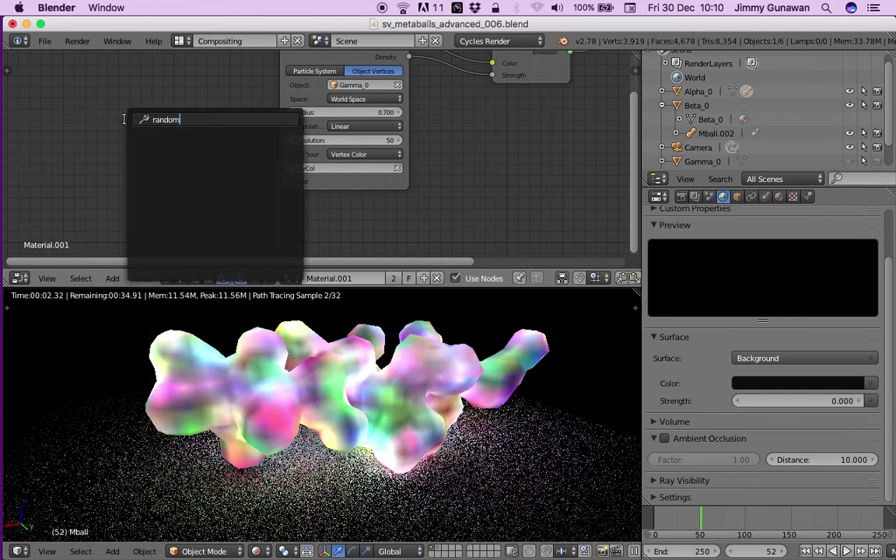
key(BackSpace)
key(BackSpace)
key(BackSpace)
key(Escape)
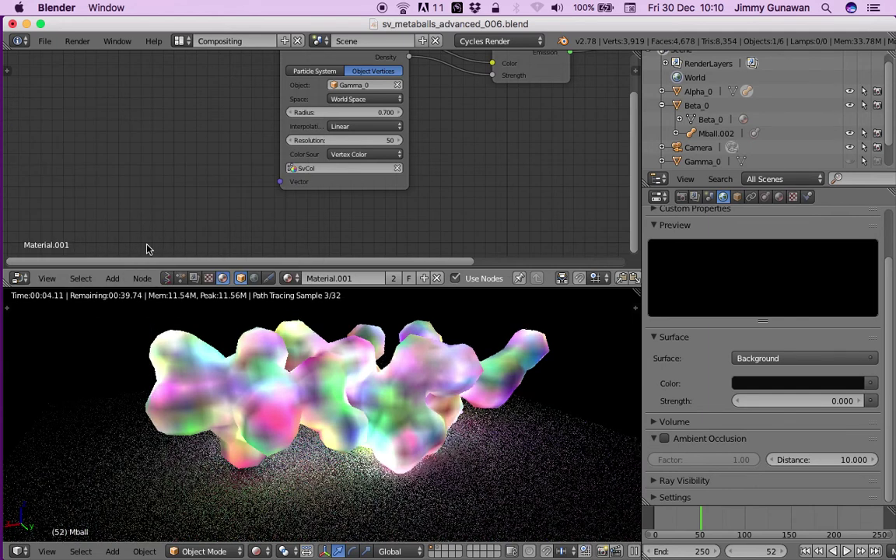
Select the Grid ground plane beneath the metaballs
right_click(350, 322)
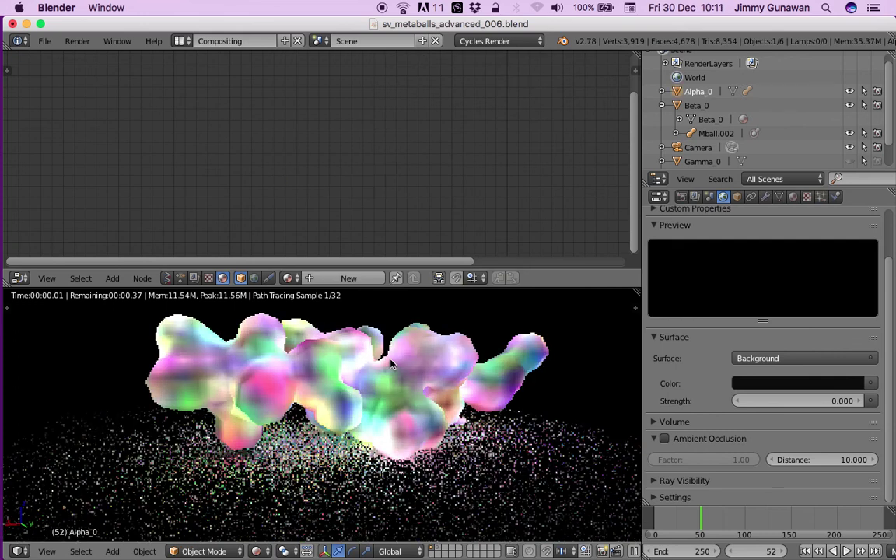
middle_drag(351, 322, 441, 428)
right_click(371, 440)
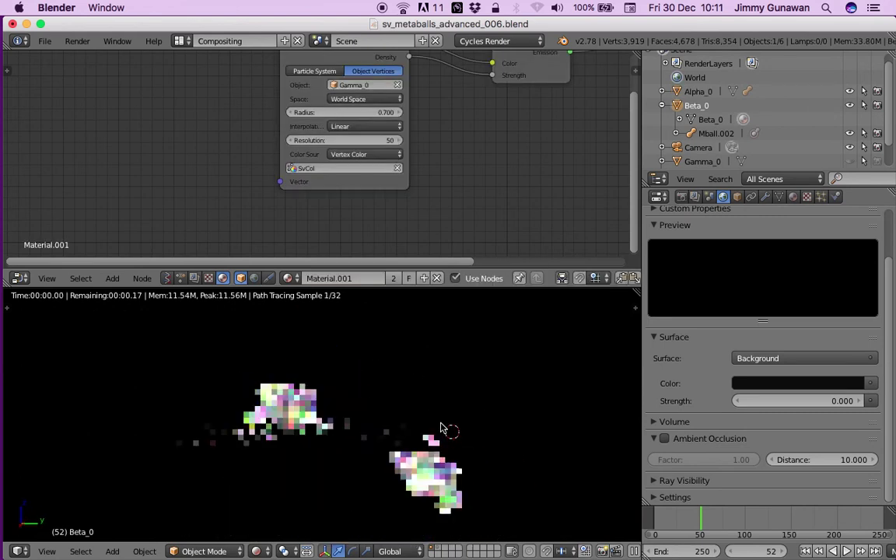
right_click(399, 442)
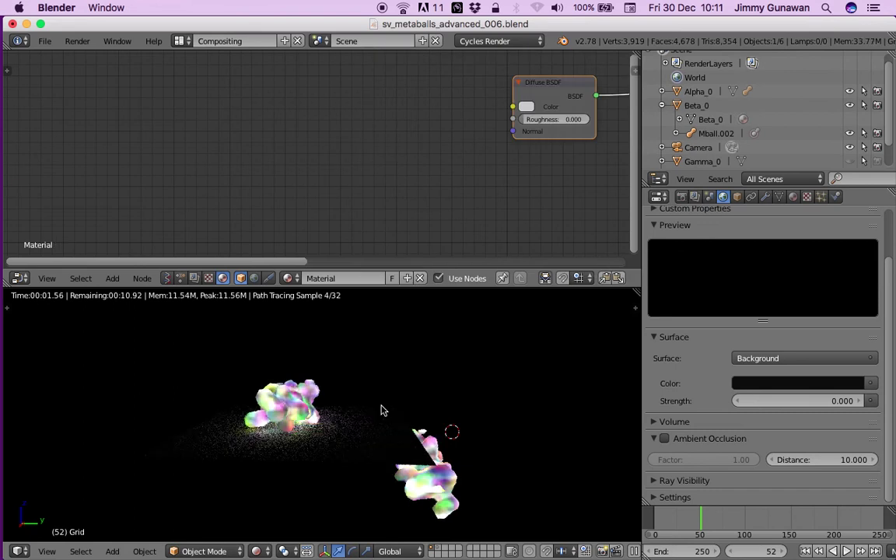
scroll(295, 458, up, 5)
scroll(287, 449, down, 3)
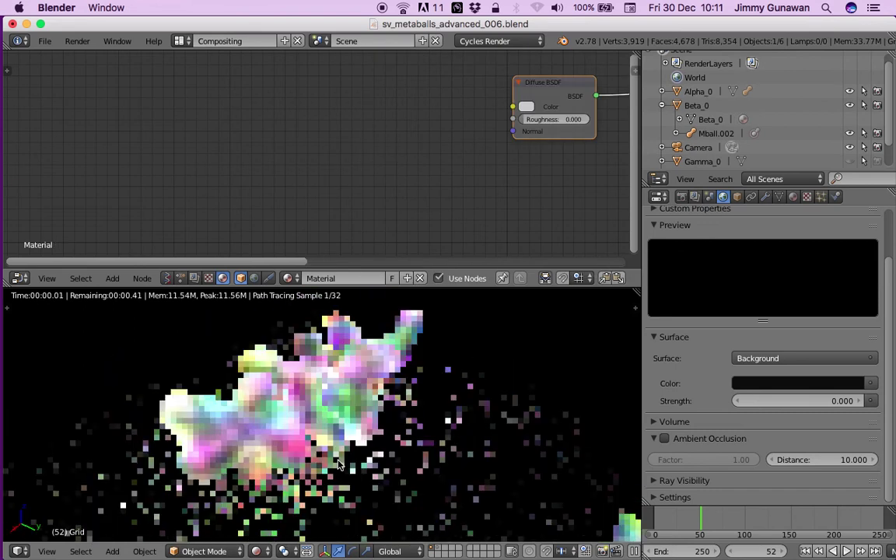
Switch the node editor to Sverchok nodes and open the sv_point_metaballs tree at its Randomize Input Vectors node
click(168, 278)
click(243, 278)
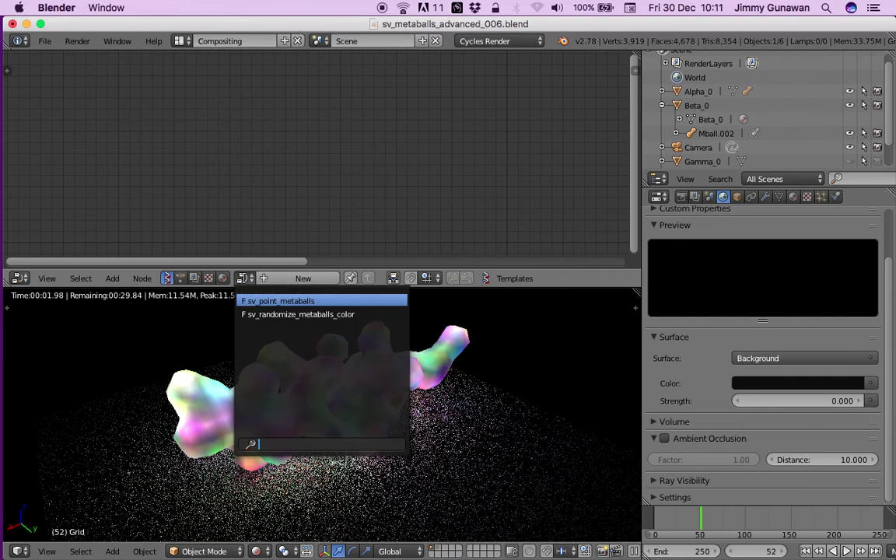
click(260, 301)
scroll(280, 202, down, 5)
middle_drag(281, 202, 392, 249)
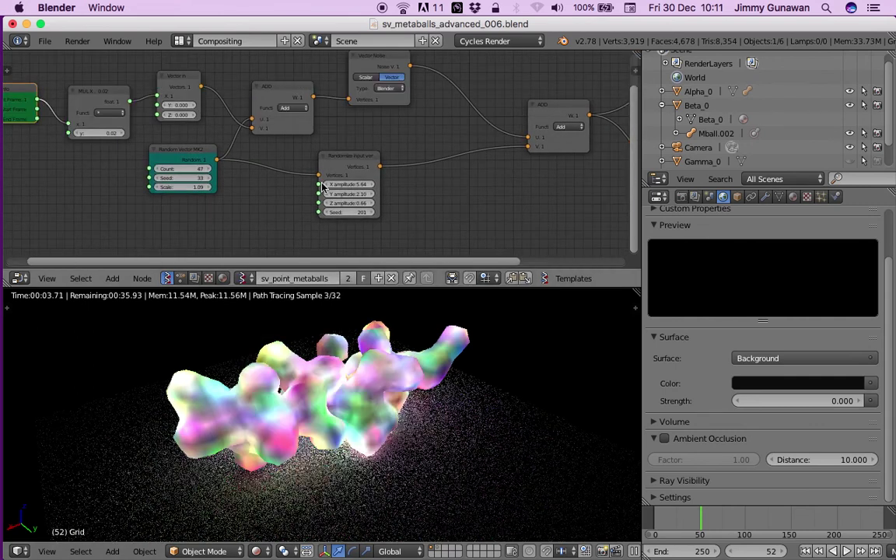
Set the Randomize Input Vectors X amplitude to 8.16 and Y amplitude to 5.19, and advance the animation to frame 53
drag(339, 184, 381, 194)
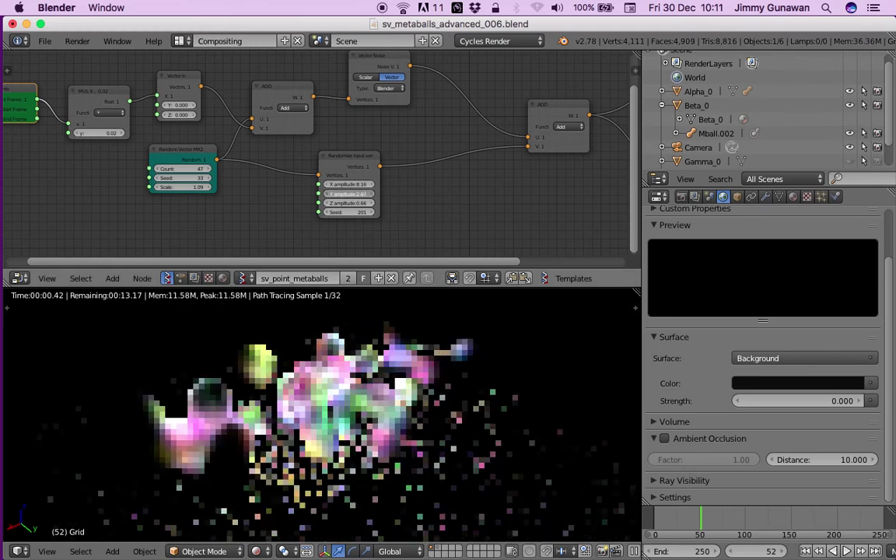
key(Right)
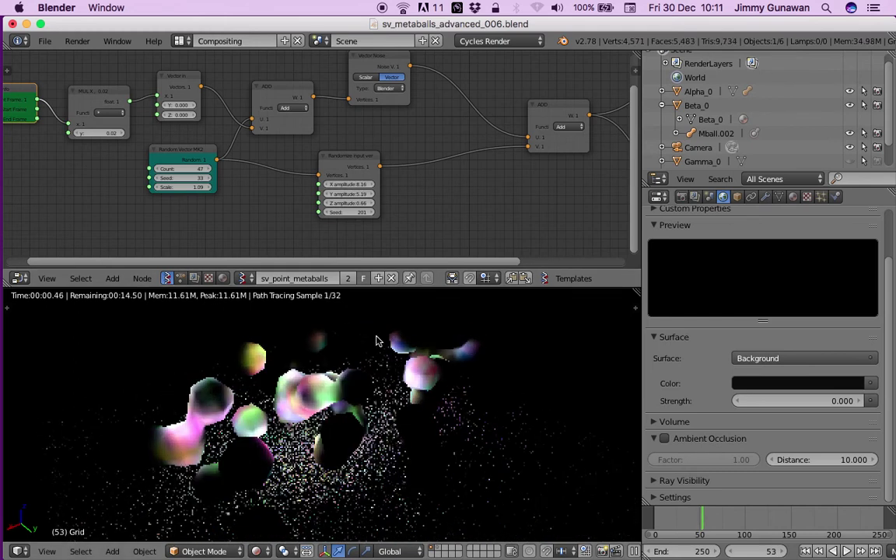
middle_drag(376, 339, 391, 367)
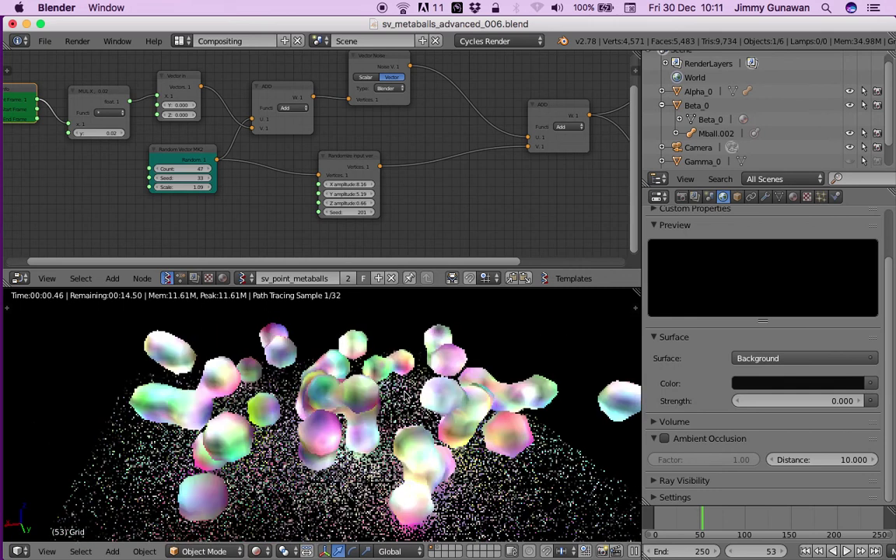
Try 1 for the X, Y and Z amplitudes of the Randomize Input Vectors node, and set all three to 0
scroll(391, 367, down, 2)
drag(356, 185, 367, 208)
text(1)
key(Return)
scroll(395, 207, up, 1)
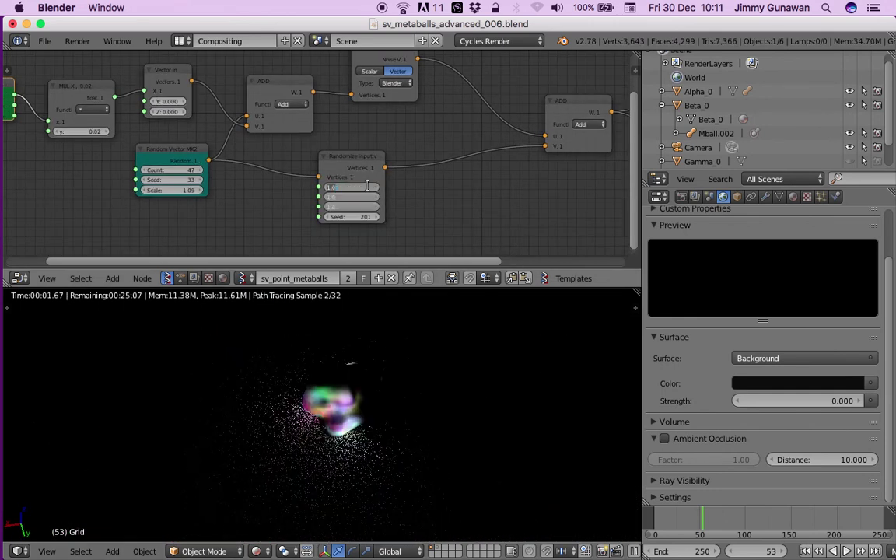
text(0)
key(Return)
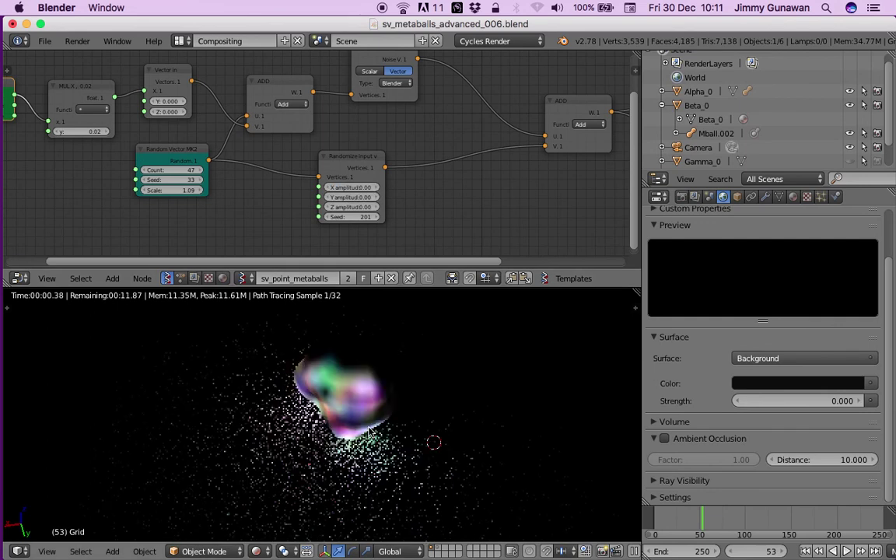
Advance the animation to frame 54 and try a Scale of 1.51 on the Random Vector MK2 node
key(Right)
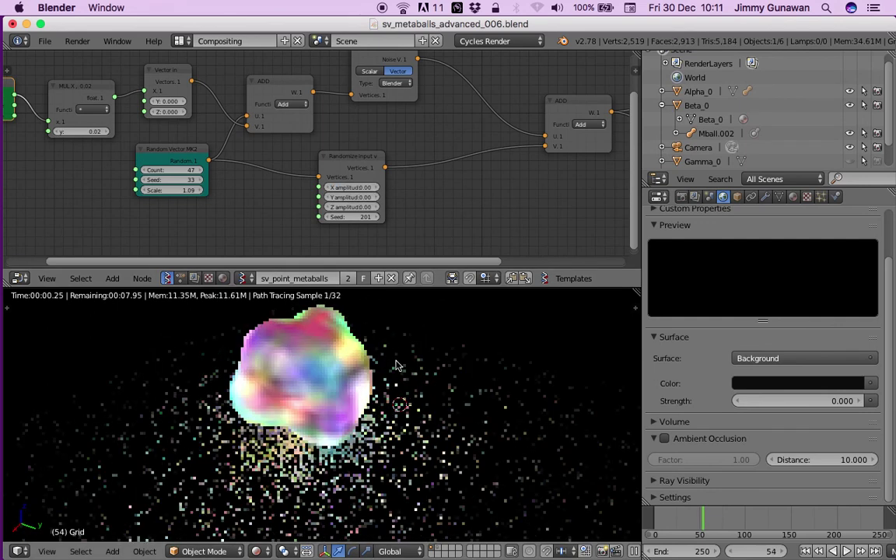
middle_drag(311, 368, 400, 375)
scroll(229, 192, down, 1)
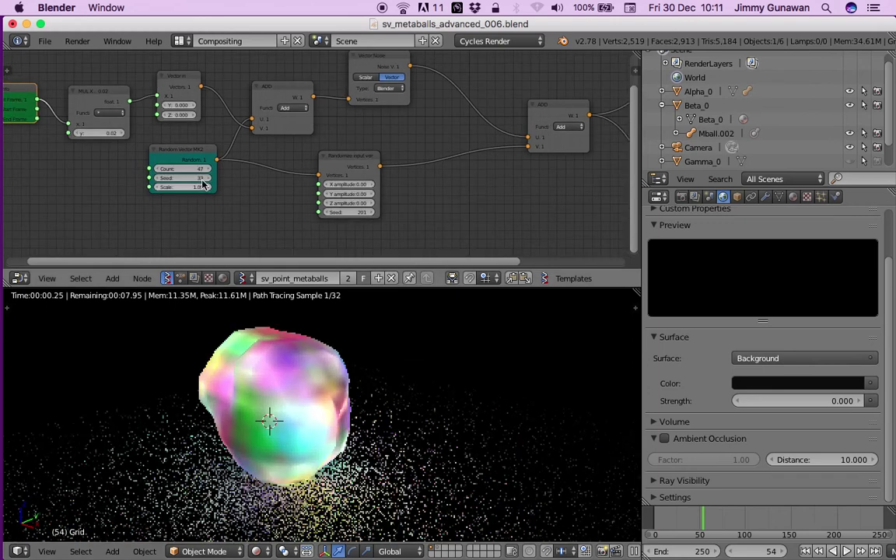
middle_drag(224, 178, 235, 198)
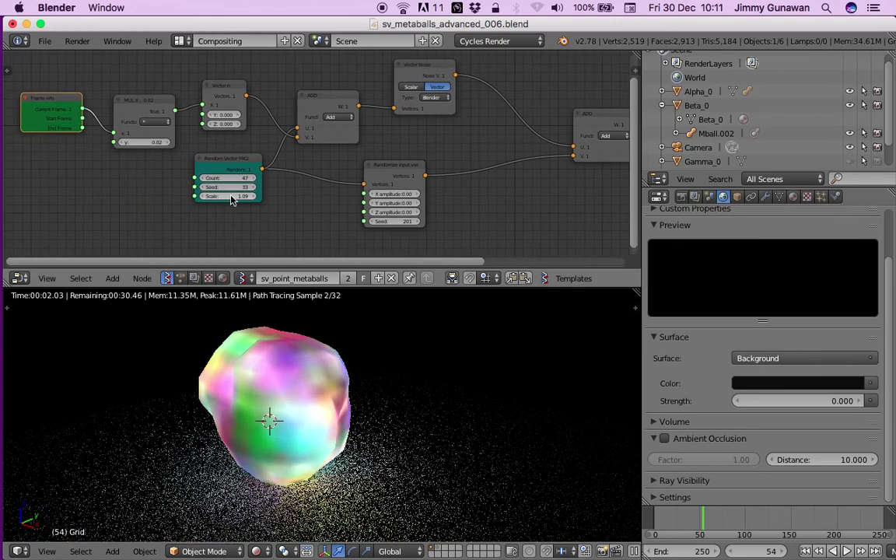
drag(231, 195, 231, 196)
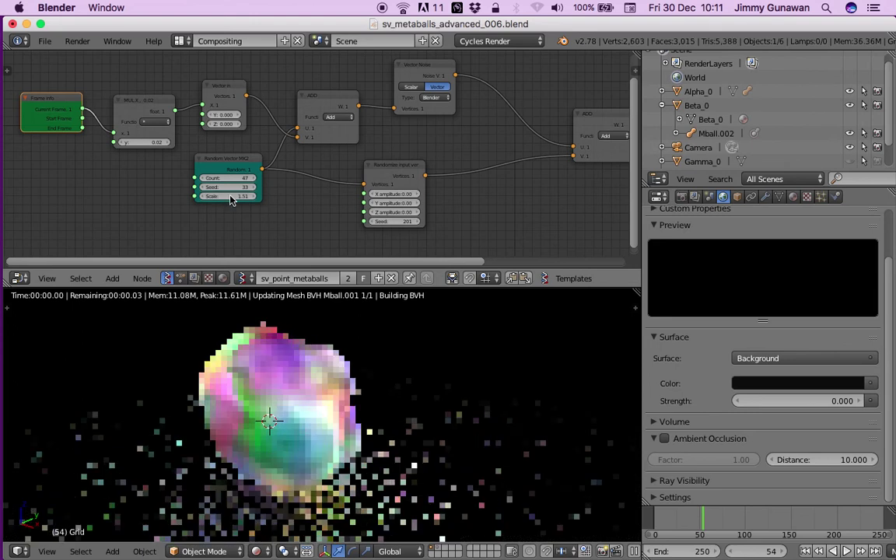
middle_drag(298, 379, 259, 377)
key(2)
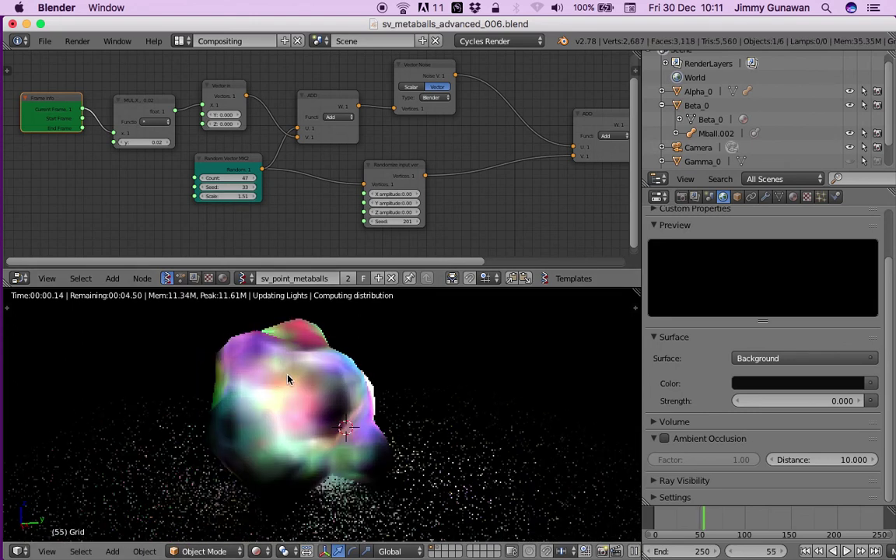
Try a Scale of 1.84 on the Random Vector MK2 node and advance the animation to frame 56
drag(231, 196, 242, 196)
key(Right)
middle_drag(319, 410, 343, 429)
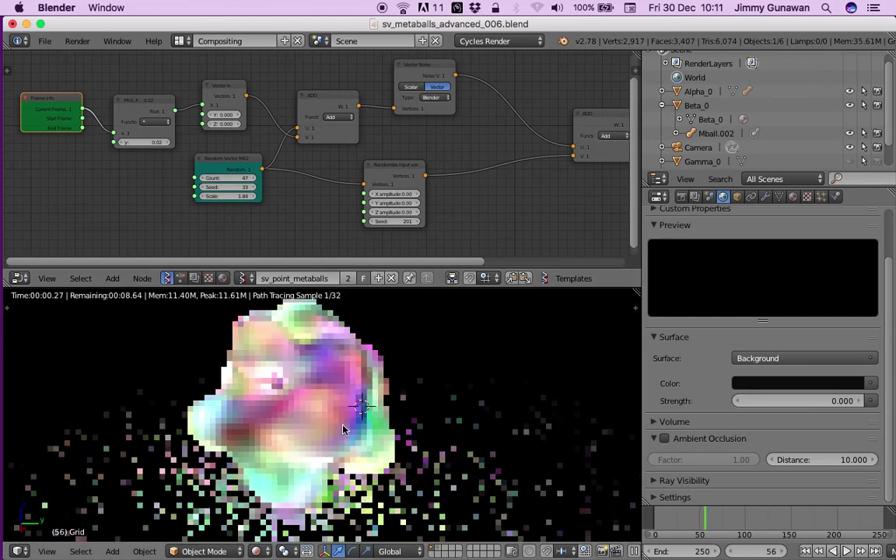
Save the file sv_metaballs_advanced_006.blend
middle_drag(217, 168, 259, 165)
key(ctrl+s)
click(276, 176)
scroll(202, 161, up, 3)
key(shift+a)
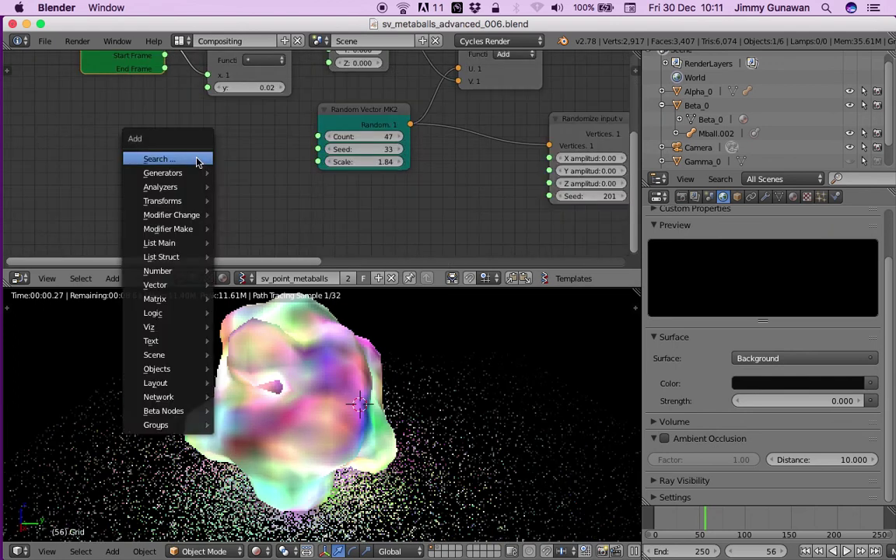
click(195, 160)
text(frame)
key(Return)
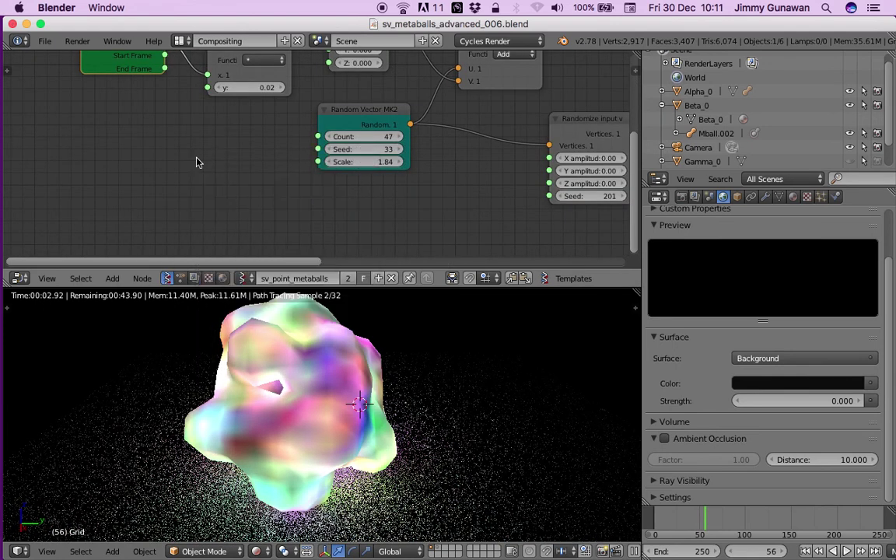
Connect the MUL X node's float output to the Random Vector MK2 node's Scale input and return to frame 1
drag(230, 90, 227, 90)
drag(281, 93, 335, 207)
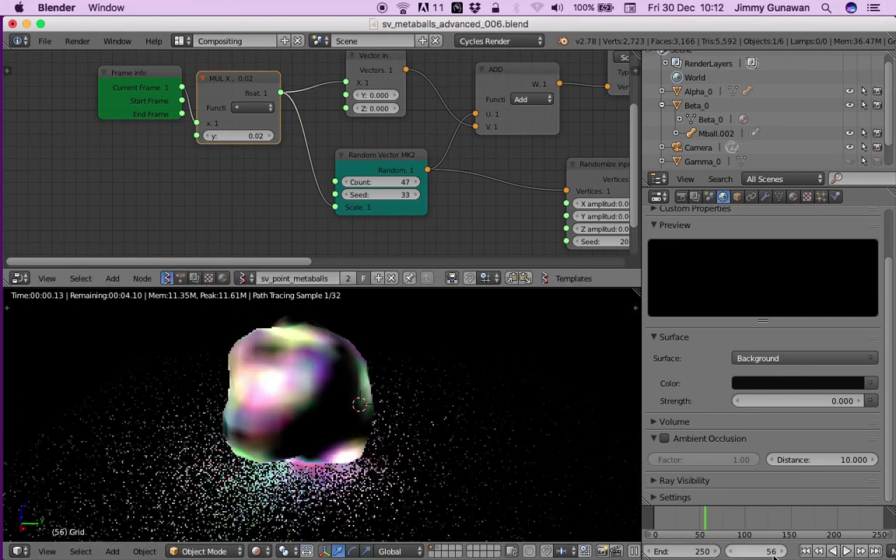
click(806, 551)
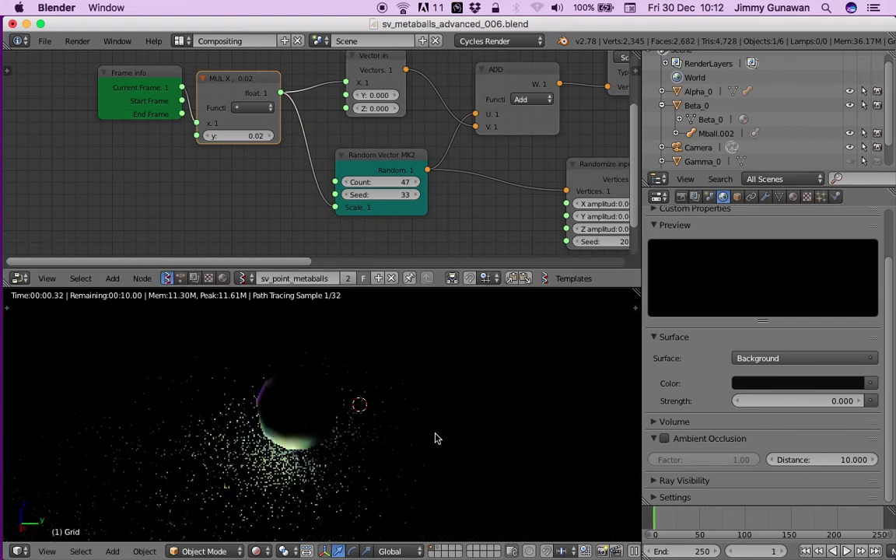
Step through the animation frame by frame to frame 75, examining how the metaballs spread and change color
key(Right)
key(Right)
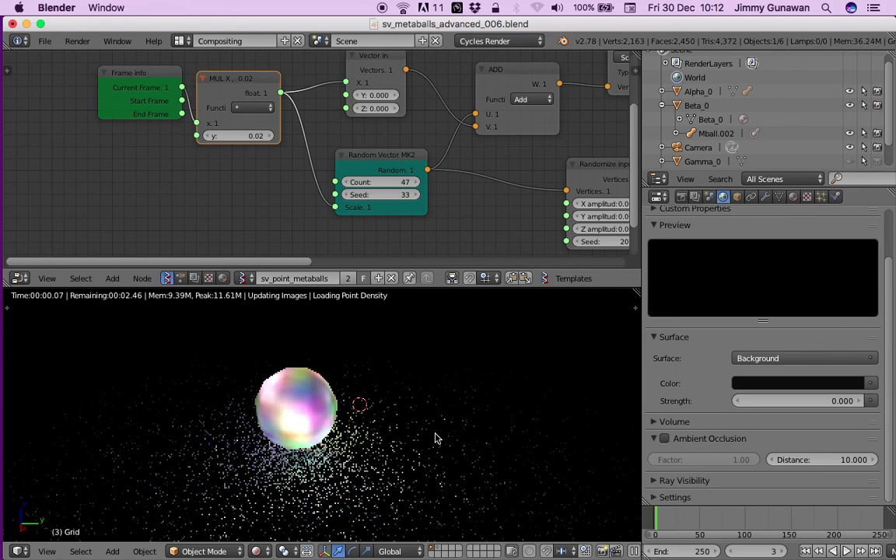
key(Right)
key(Right)
key(Right)
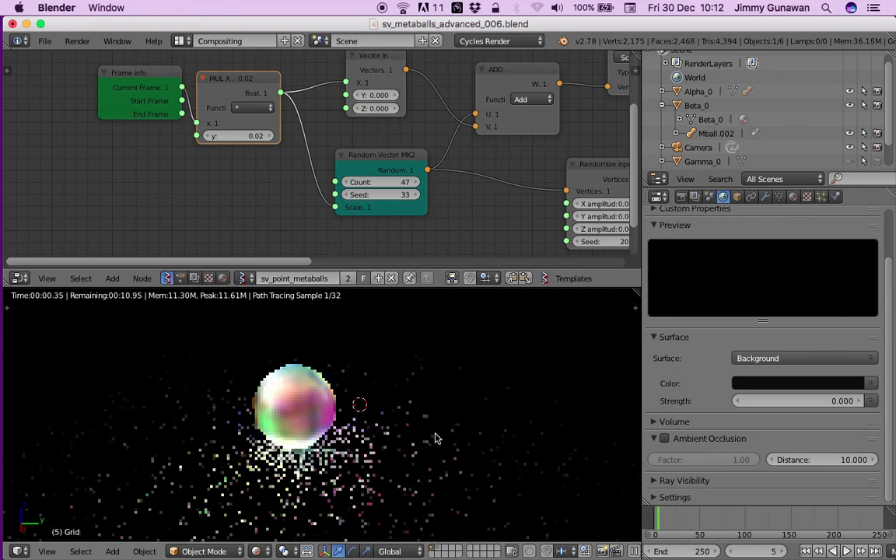
key(Right)
key(Right)
key(Right)
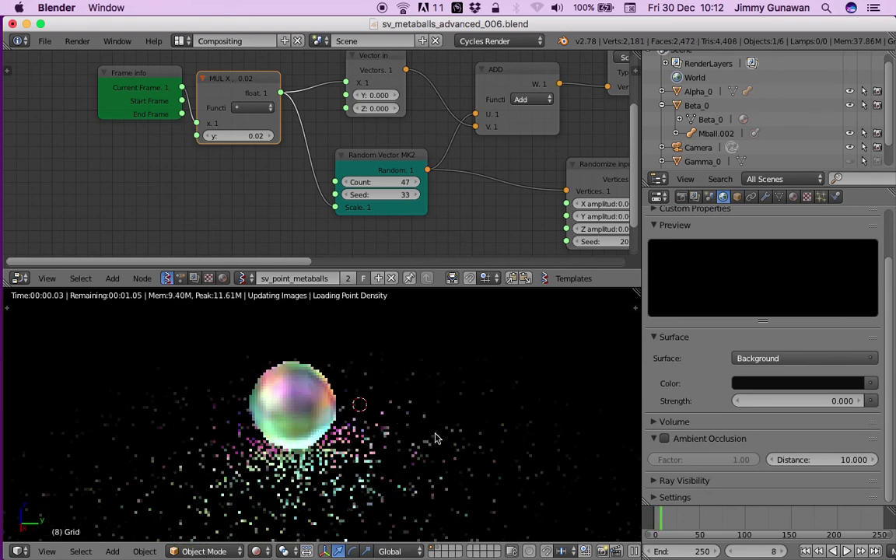
key(Right)
key(Right)
key(Right)
key(Right)
key(Right)
key(Right)
key(Right)
key(Right)
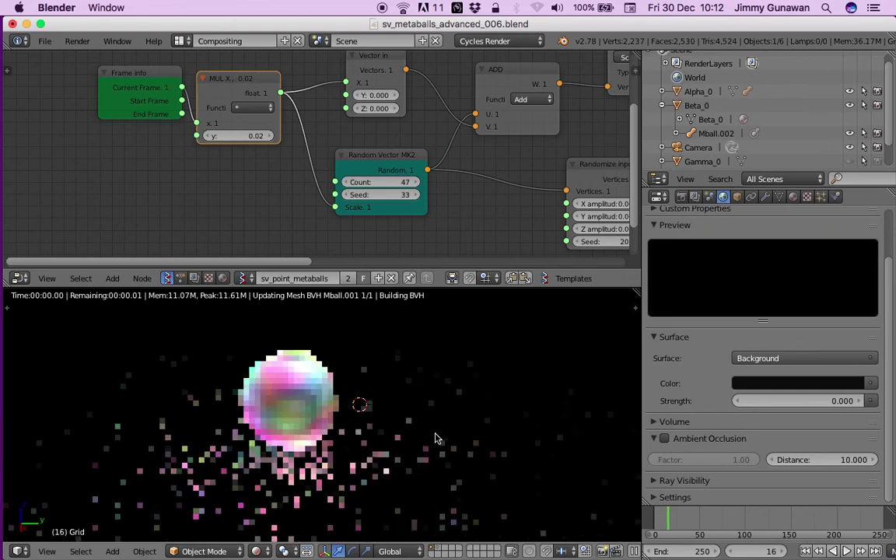
key(Right)
key(Right)
key(Right)
key(Right)
key(Right)
key(Right)
key(Right)
key(Right)
middle_drag(435, 434, 462, 413)
key(Right)
key(Right)
key(Right)
key(Right)
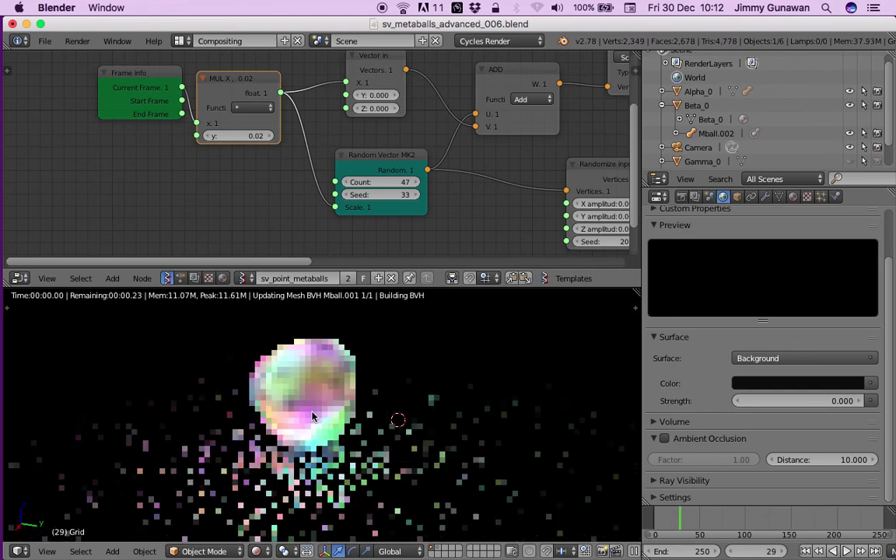
key(Right)
key(Right)
key(Right)
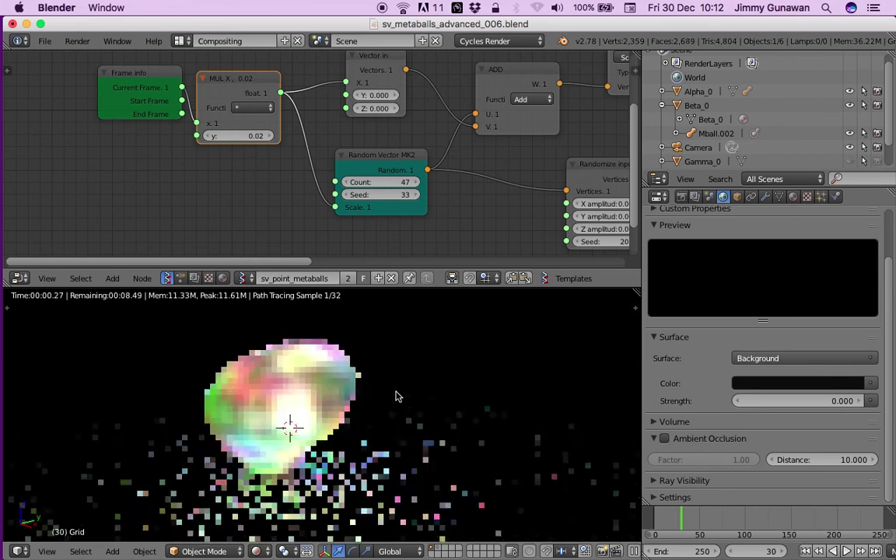
key(Right)
key(Right)
key(Right)
key(Right)
key(Right)
key(Right)
key(Right)
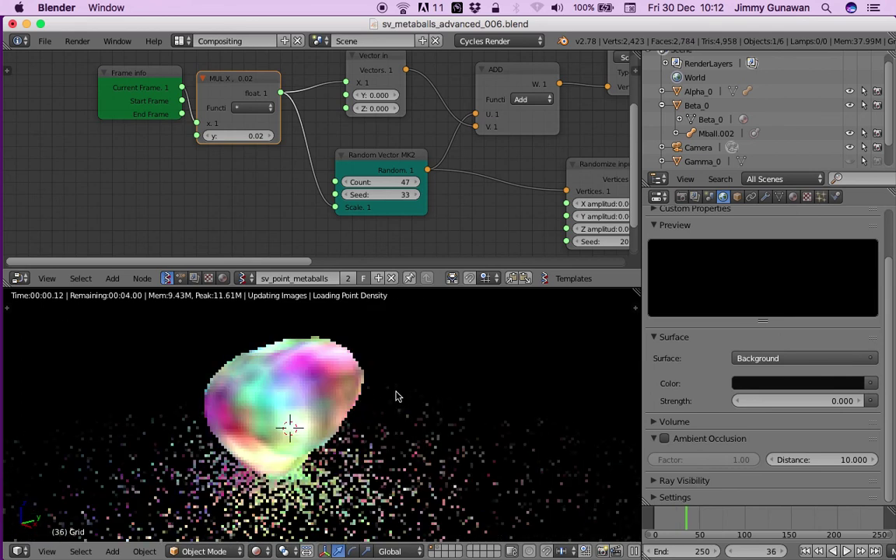
key(Right)
key(Right)
key(Right)
key(Right)
key(Right)
key(Right)
key(Right)
key(Right)
key(Right)
key(Right)
key(Right)
key(Right)
key(Right)
key(Right)
key(Right)
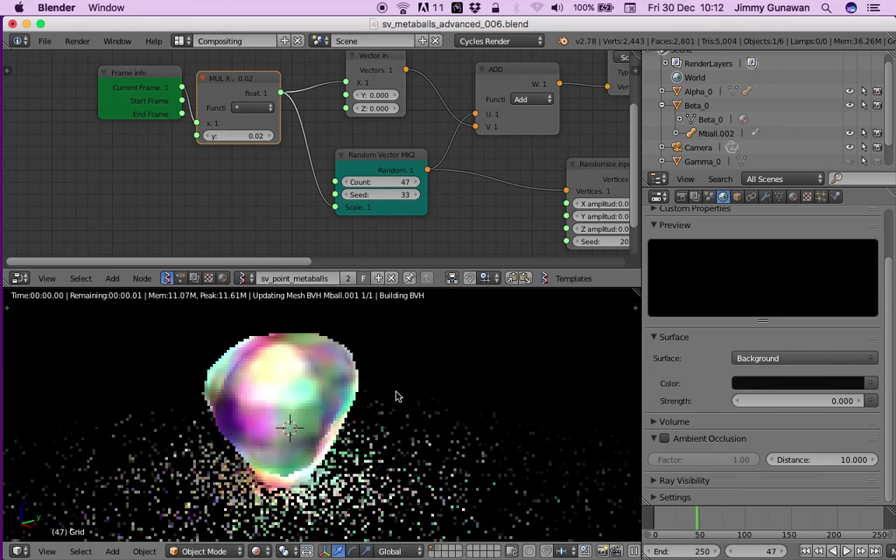
key(Right)
key(Right)
key(Right)
key(Right)
key(Right)
key(Right)
key(Right)
key(Right)
key(Right)
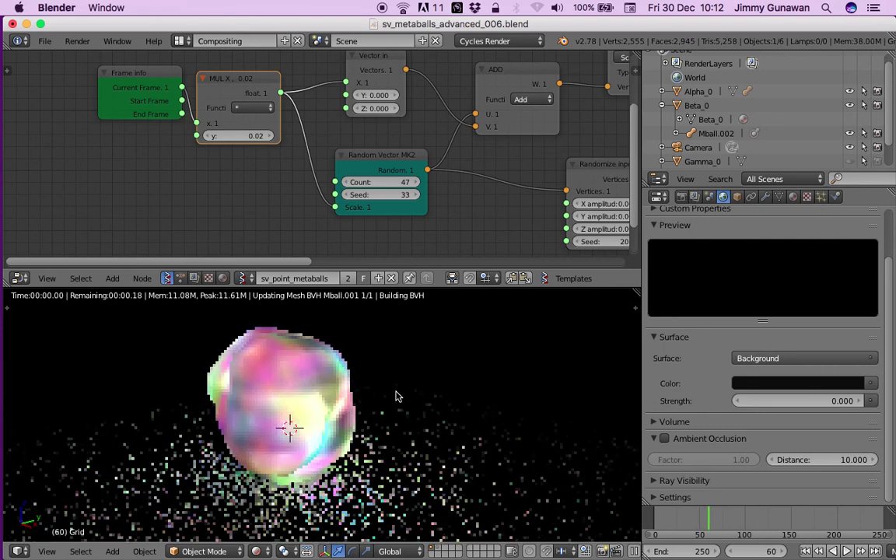
key(Right)
key(Right)
key(Right)
key(Right)
key(Right)
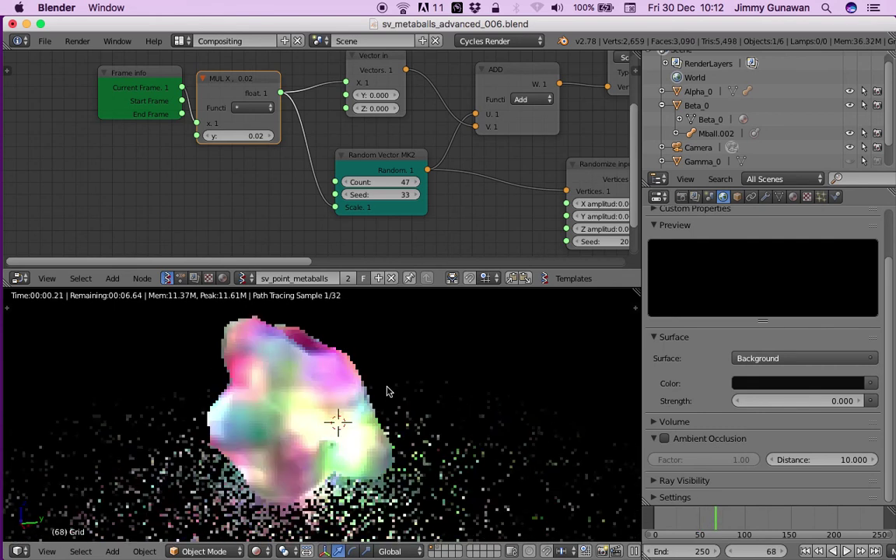
key(Right)
key(Right)
key(Right)
key(Right)
key(Right)
key(Right)
key(Right)
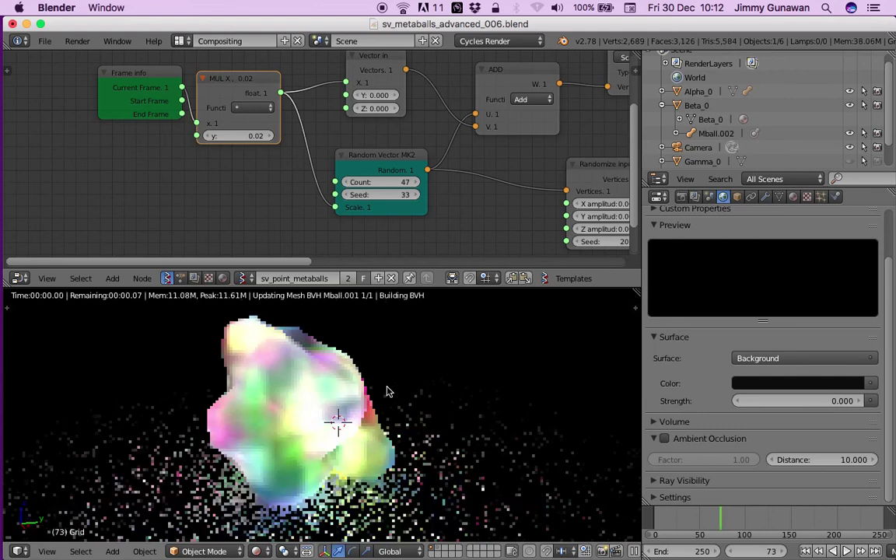
Select the Mball metaball and set its view resolution to 0.4
right_click(376, 391)
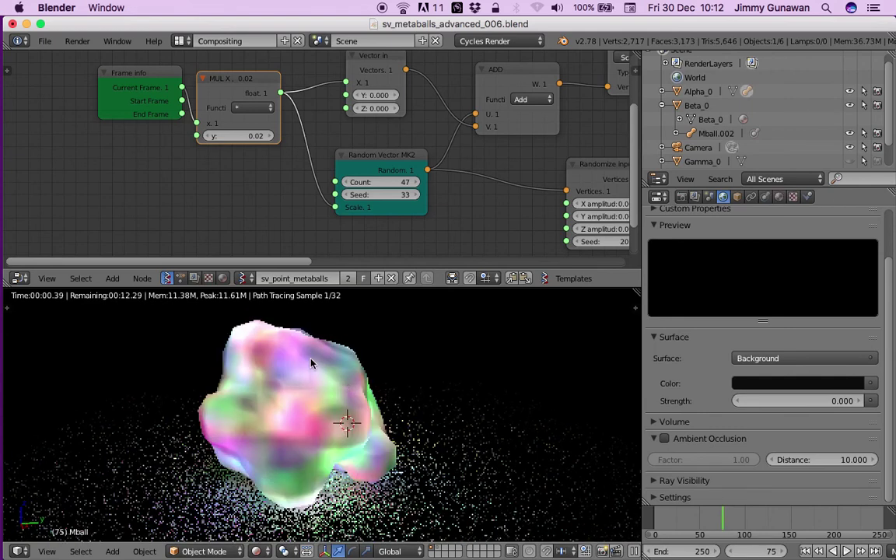
click(767, 198)
scroll(746, 249, up, 3)
double_click(727, 285)
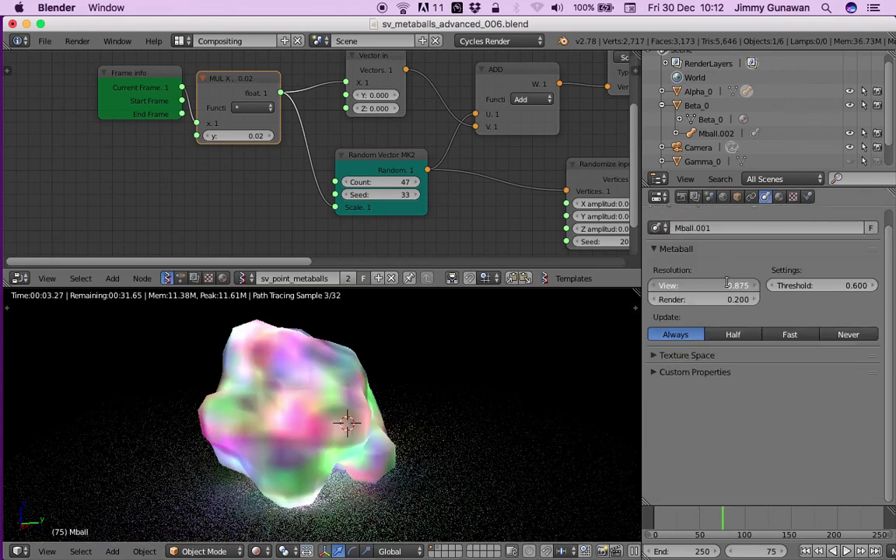
text(0.4)
key(Return)
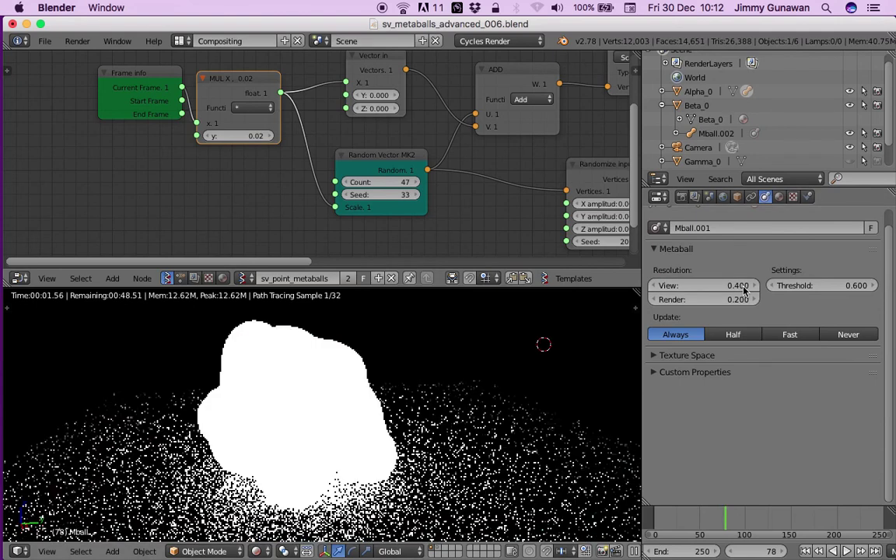
Advance the animation to frame 80 and examine the finer metaball surface from another angle
click(459, 381)
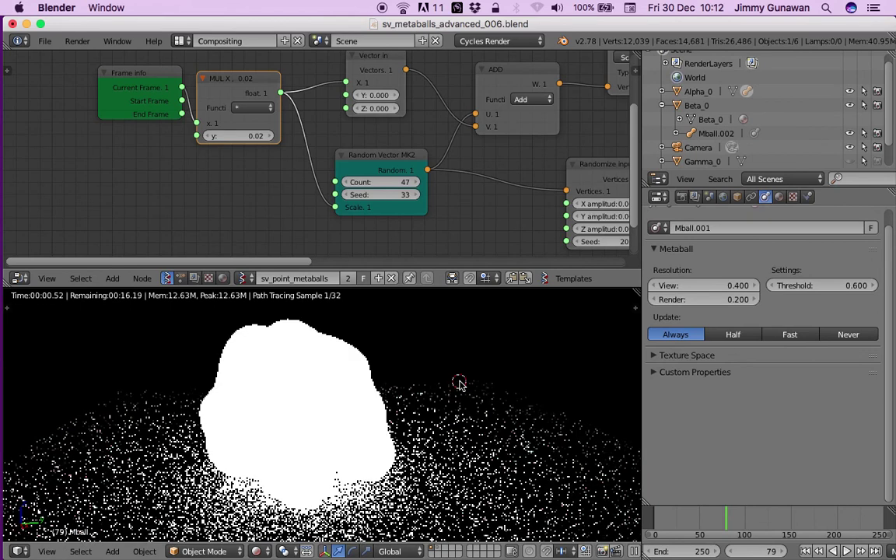
key(Right)
middle_drag(425, 381, 396, 384)
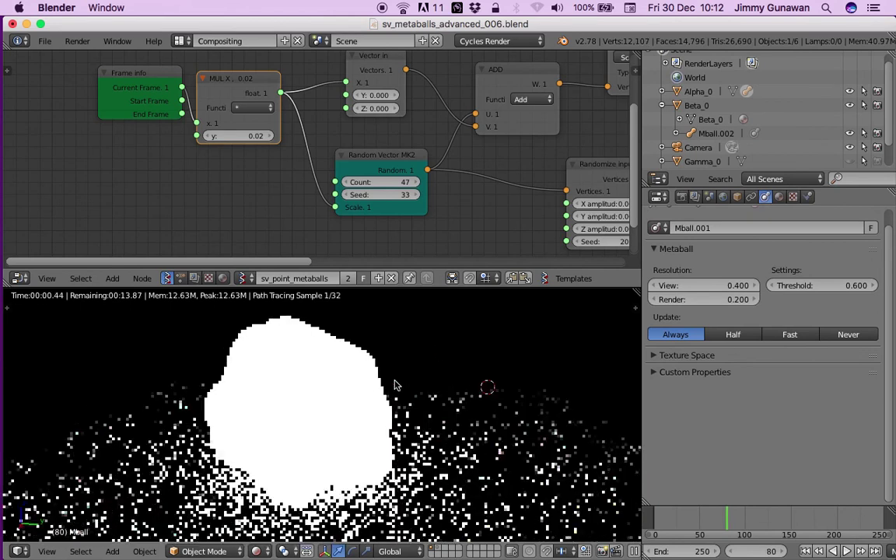
Select Alpha_0, switch the node editor to shader nodes and assign the existing material named Material to it
right_click(388, 387)
click(223, 278)
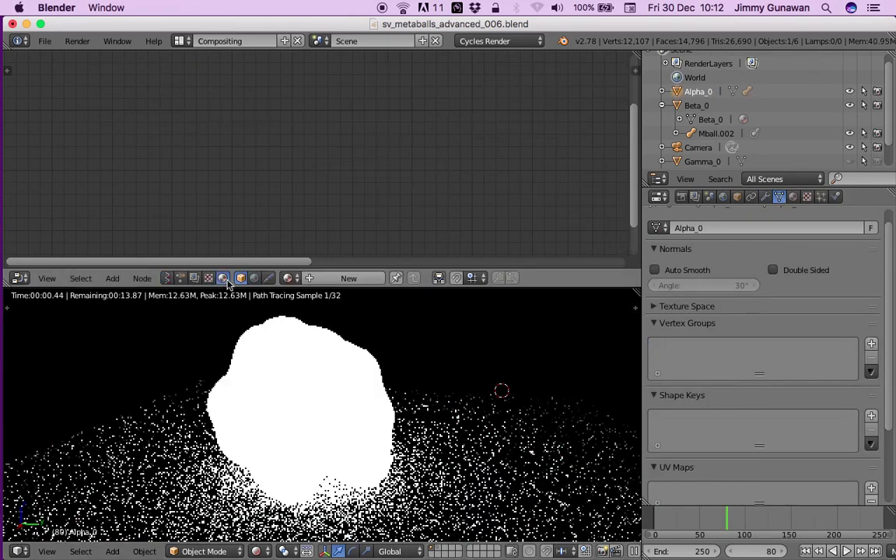
click(288, 277)
click(294, 301)
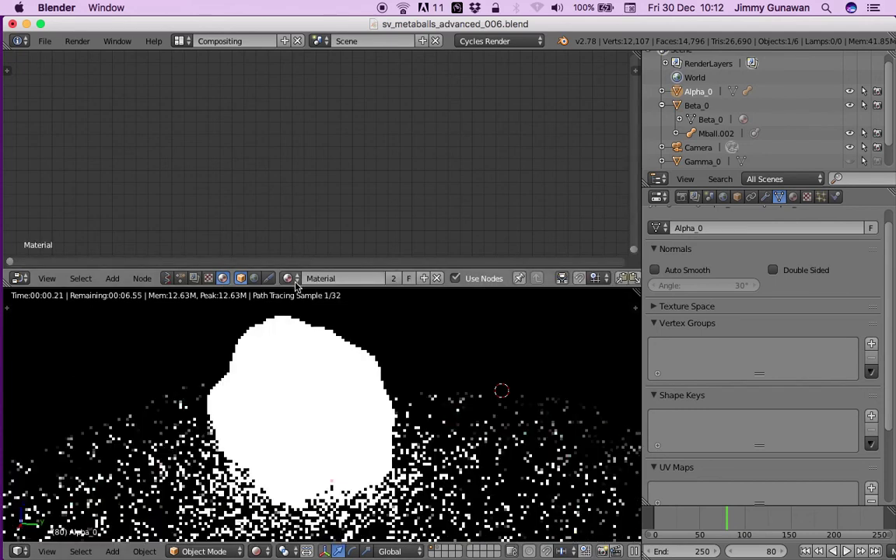
key(Home)
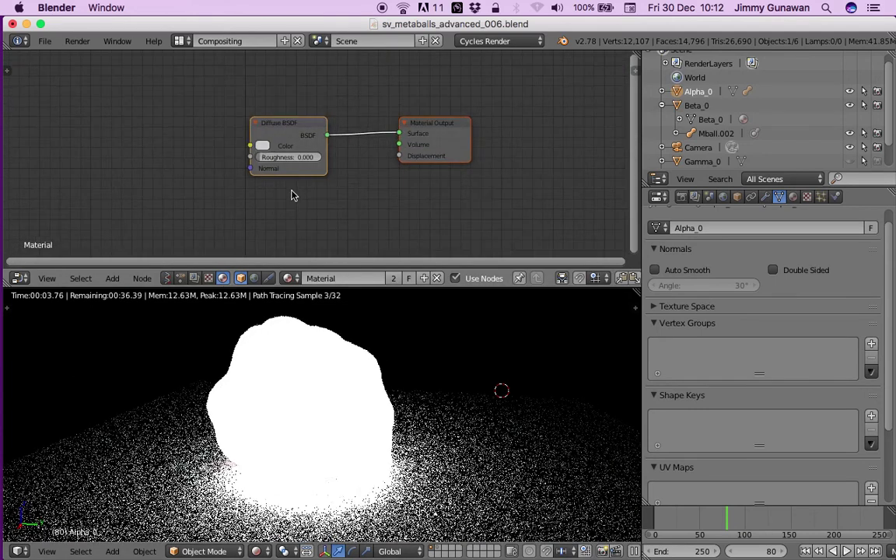
In the Mball's Material.001, disconnect the Point Density's Density output from the Emission Strength and set the strength to 1
right_click(304, 362)
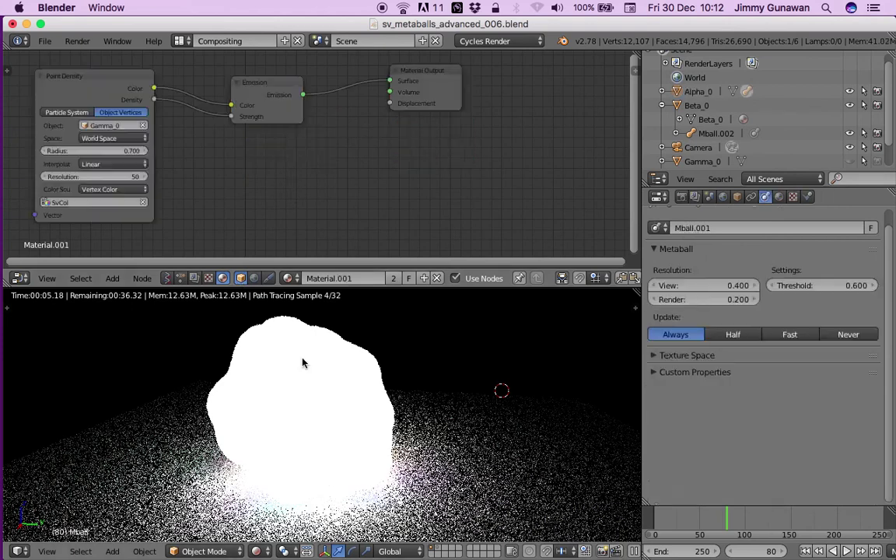
click(769, 199)
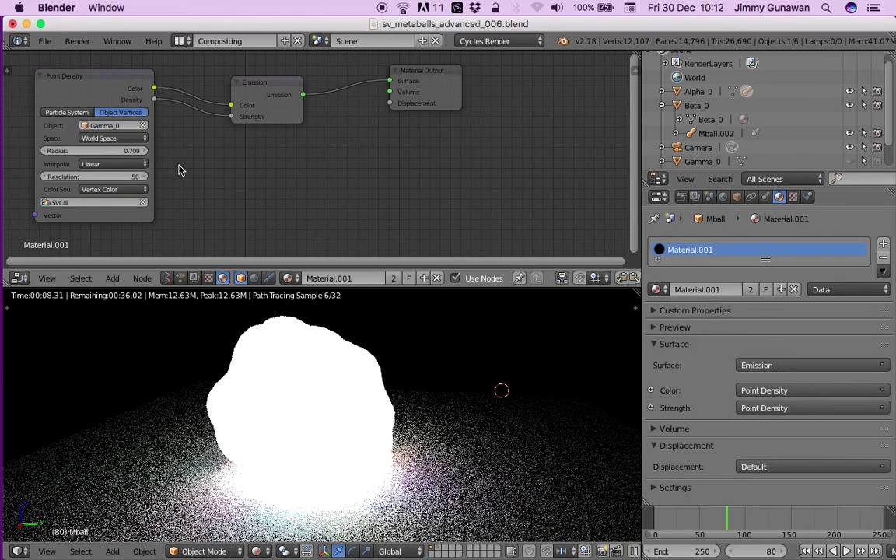
middle_drag(129, 176, 142, 177)
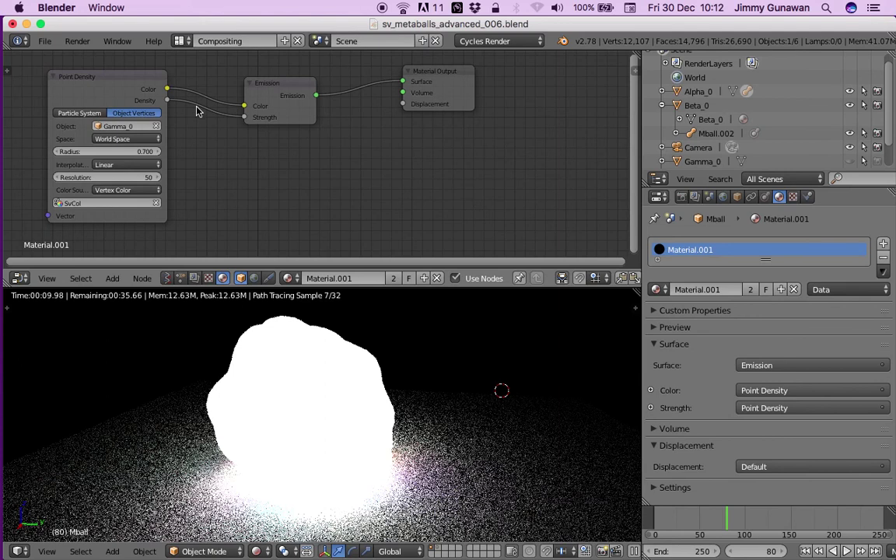
ctrl+drag(192, 102, 199, 117)
click(274, 118)
text(1)
key(Return)
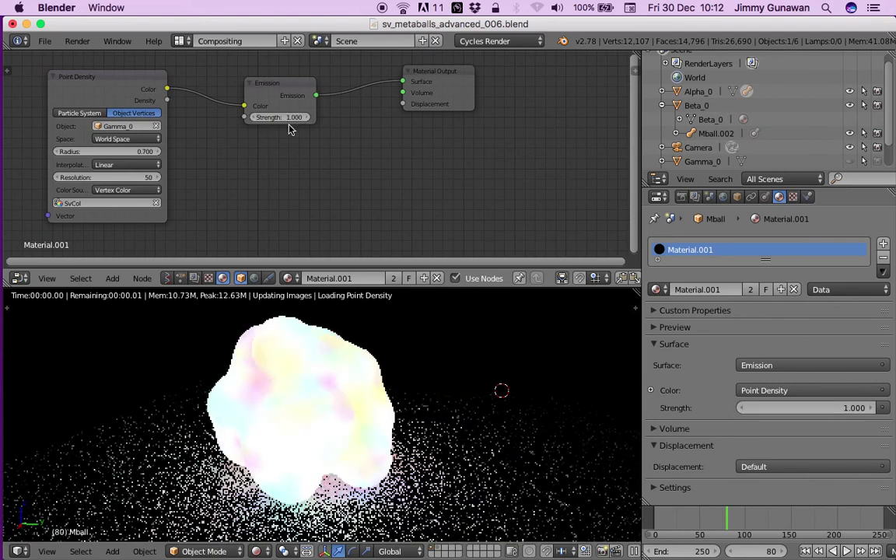
Try 0.5 for the Emission Strength in Material.001 and set it to 0.9
click(285, 119)
text(.5)
key(Return)
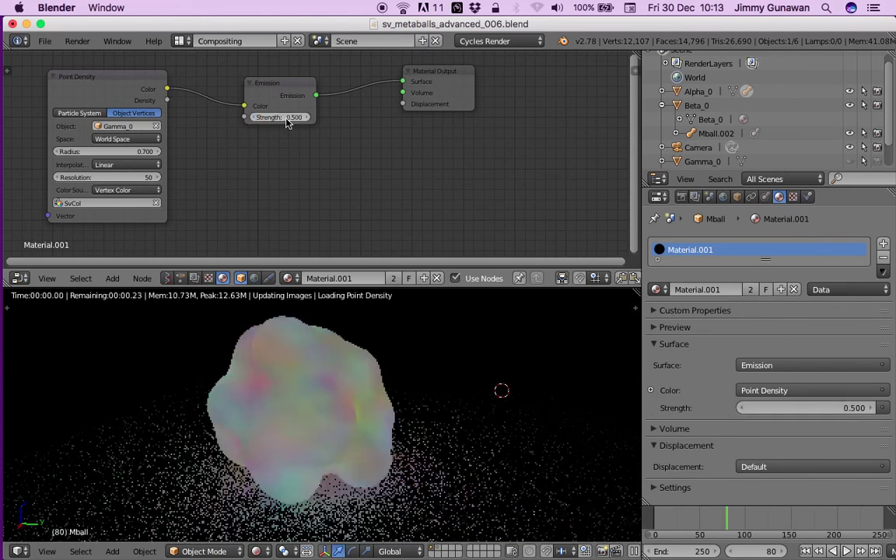
drag(285, 119, 289, 119)
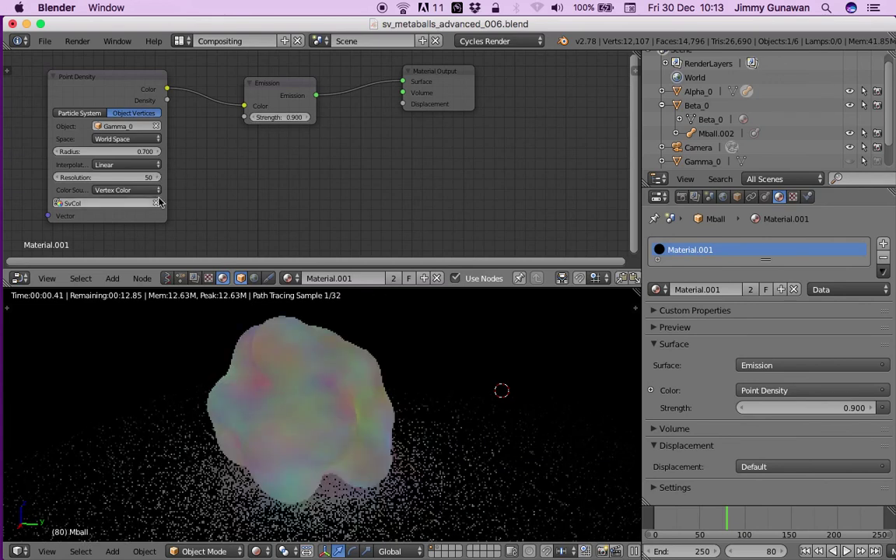
Try Point Density radii of 1 and 1.2 in Material.001 and set the radius to 0.4
drag(153, 154, 156, 154)
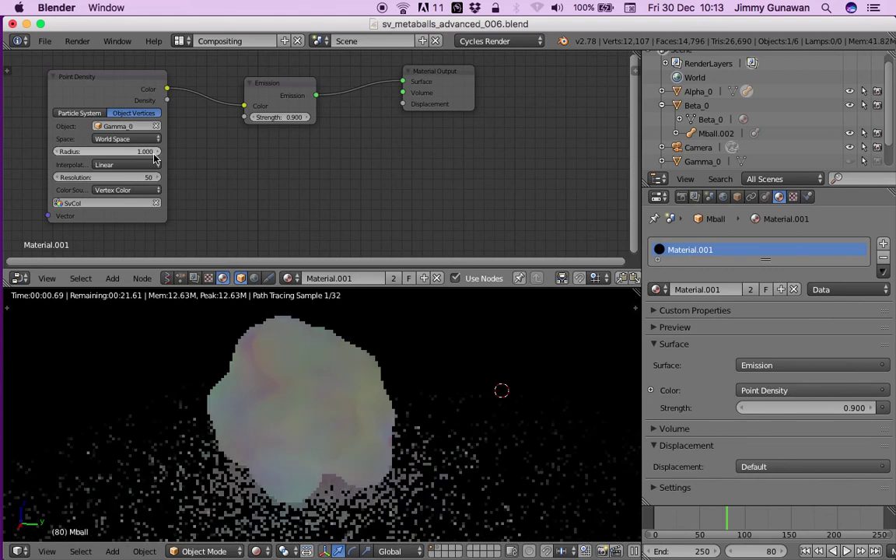
click(137, 152)
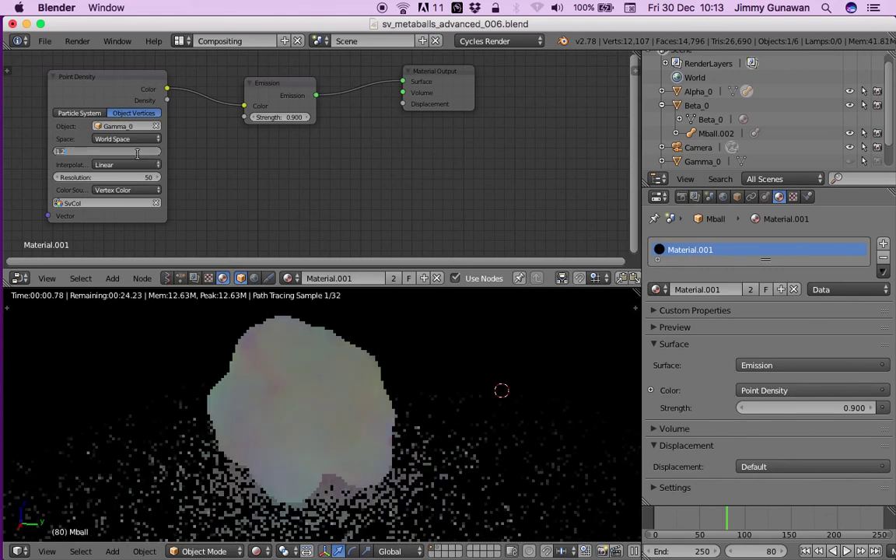
text(0.4)
key(Return)
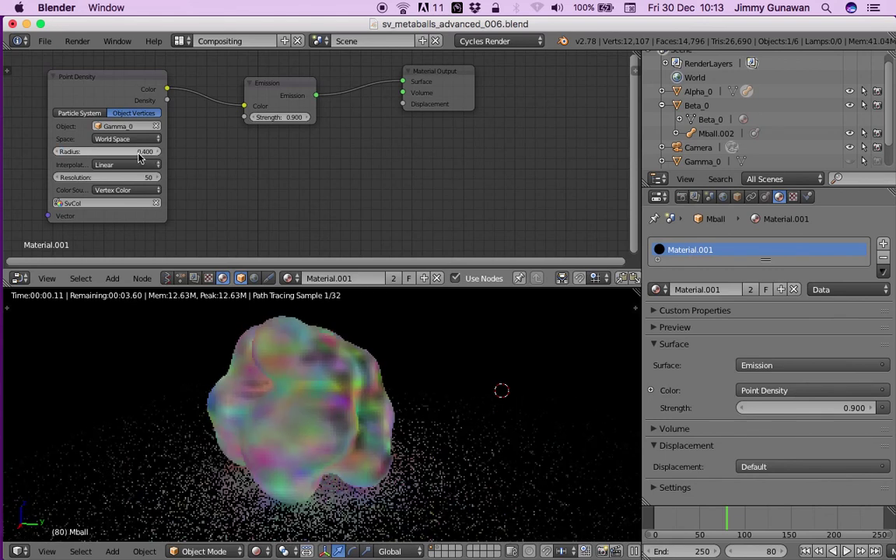
Set the Emission Strength in Material.001 to 1.3
mouse_move(279, 118)
mouse_down()
mouse_move(295, 118)
mouse_move(268, 119)
mouse_up()
click(283, 119)
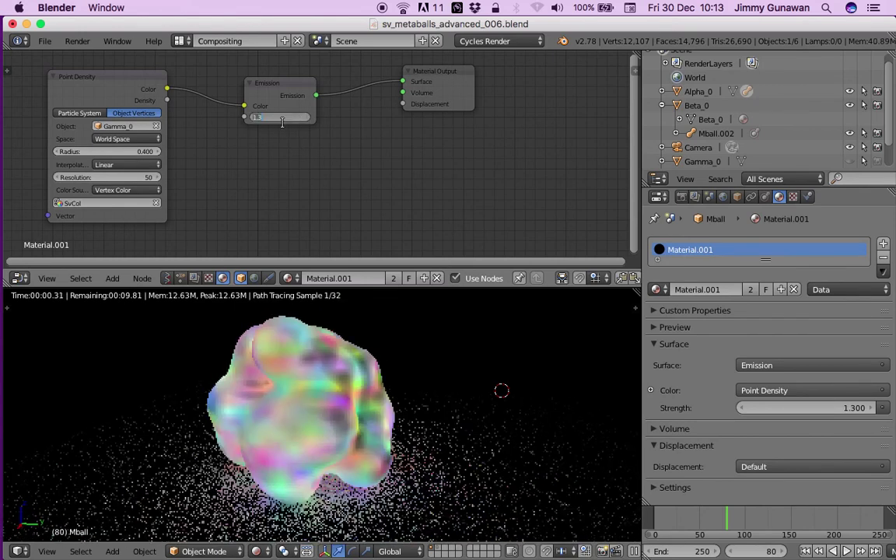
click(284, 136)
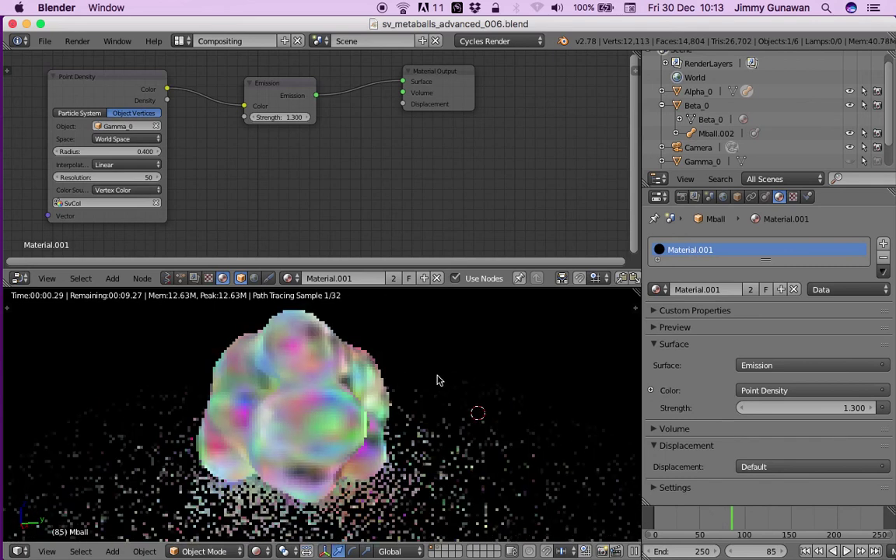
Save the scene as the incremented file sv_metaballs_advanced_007.blend on the Desktop
click(45, 41)
click(72, 162)
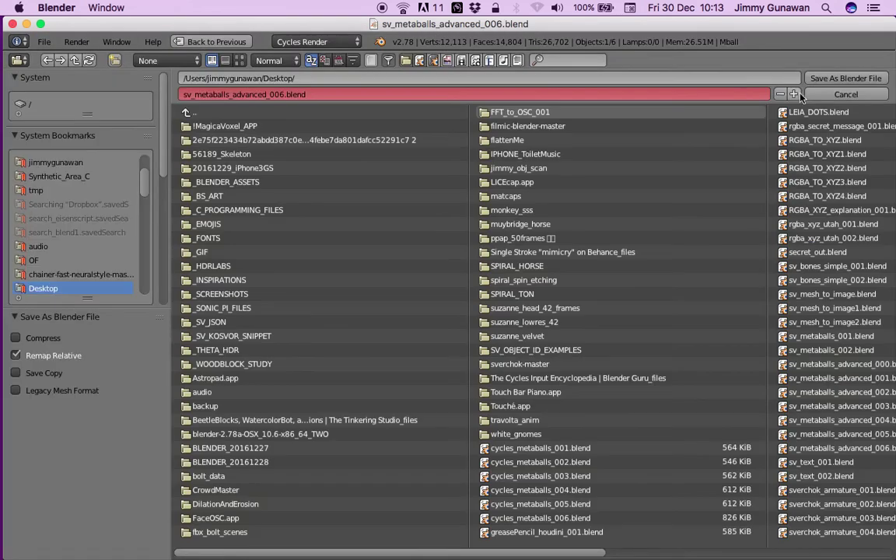
click(794, 94)
click(816, 79)
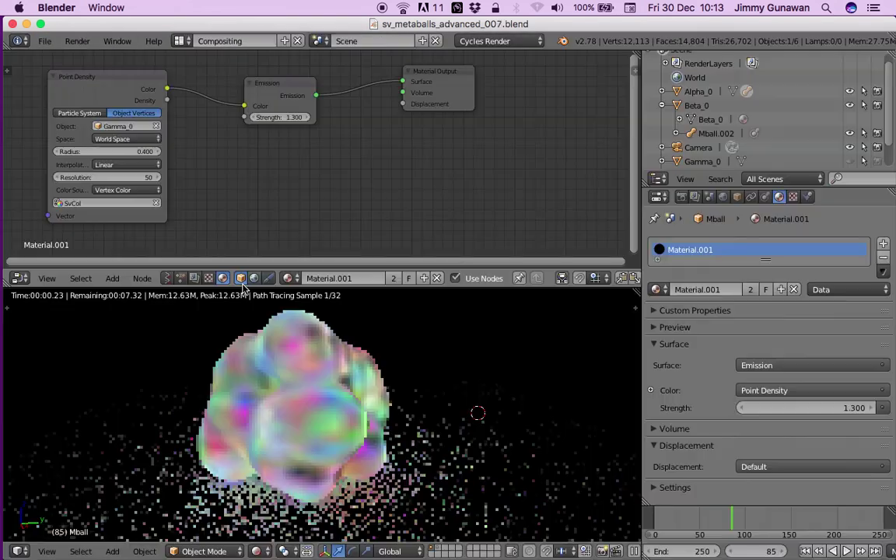
Switch the node editor from the material shader nodes to Sverchok nodes and open the list of existing node trees
click(300, 281)
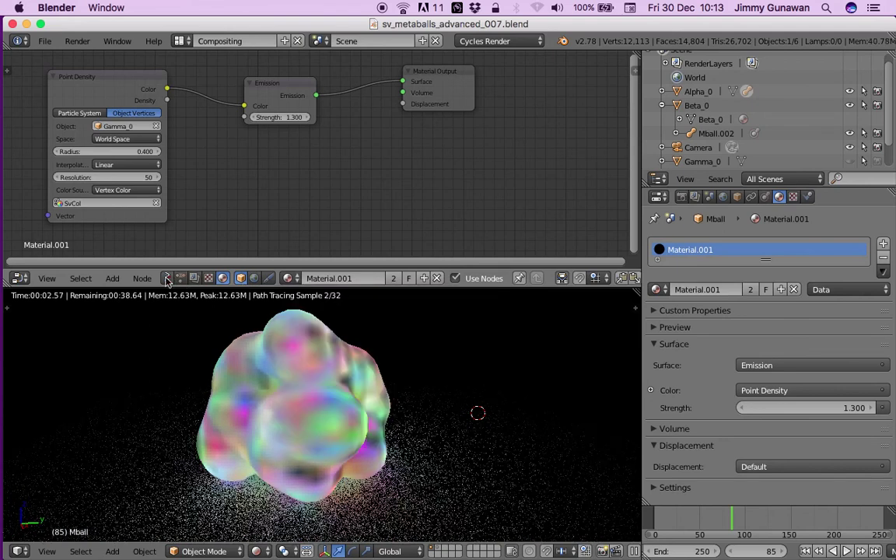
click(166, 282)
click(243, 279)
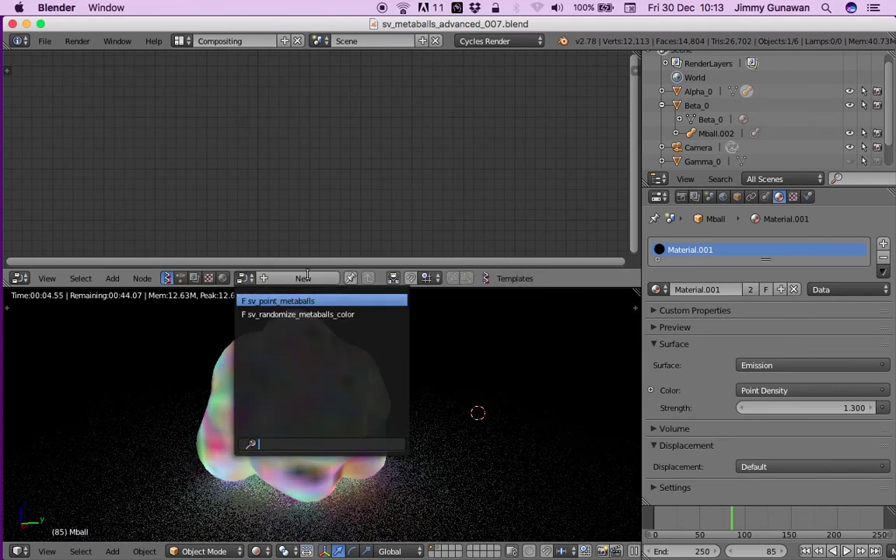
Advance the animation to frame 91 and examine the rendered colored metaballs from several angles and a greater distance
middle_drag(433, 379, 418, 397)
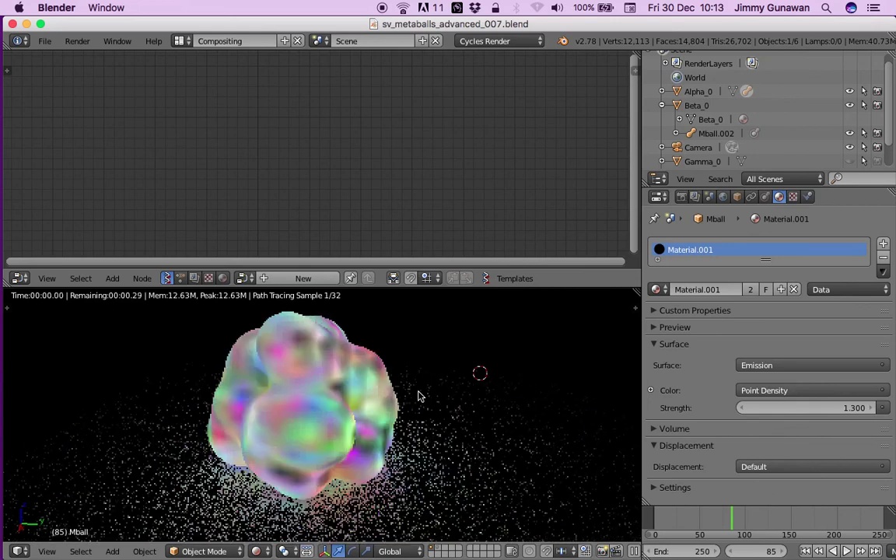
key(Right)
middle_drag(472, 393, 419, 408)
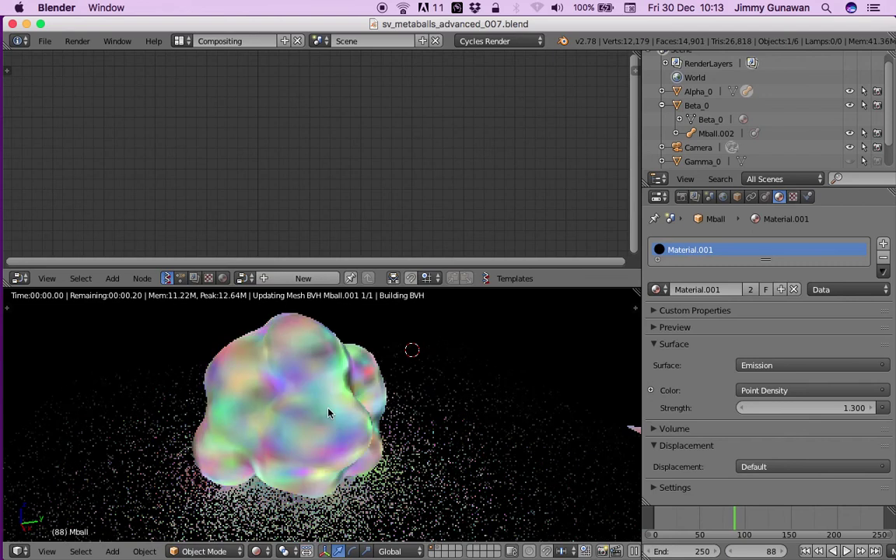
key(Right)
scroll(270, 405, down, 3)
middle_drag(270, 405, 424, 426)
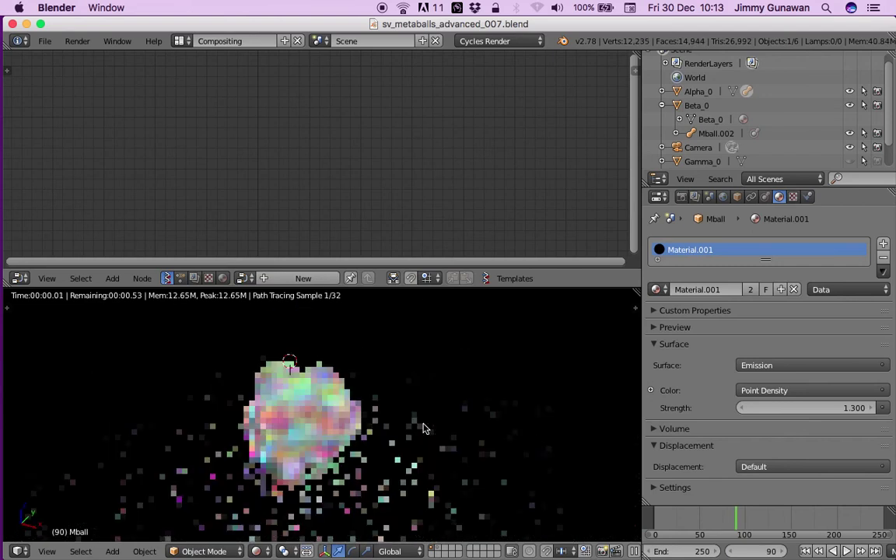
click(415, 413)
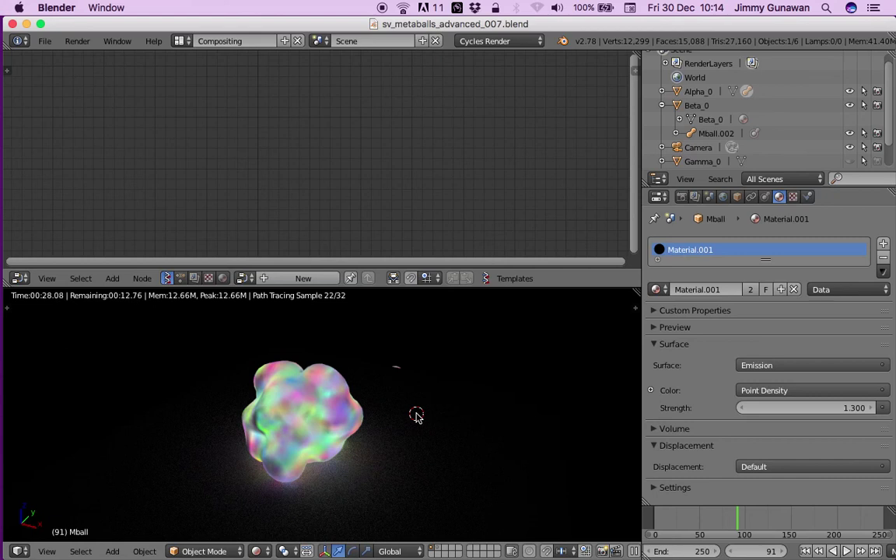
middle_drag(442, 366, 341, 391)
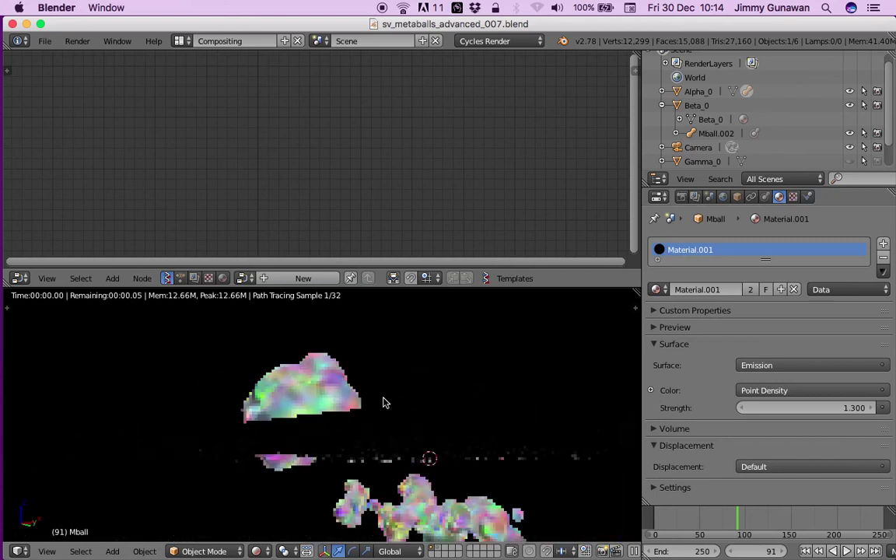